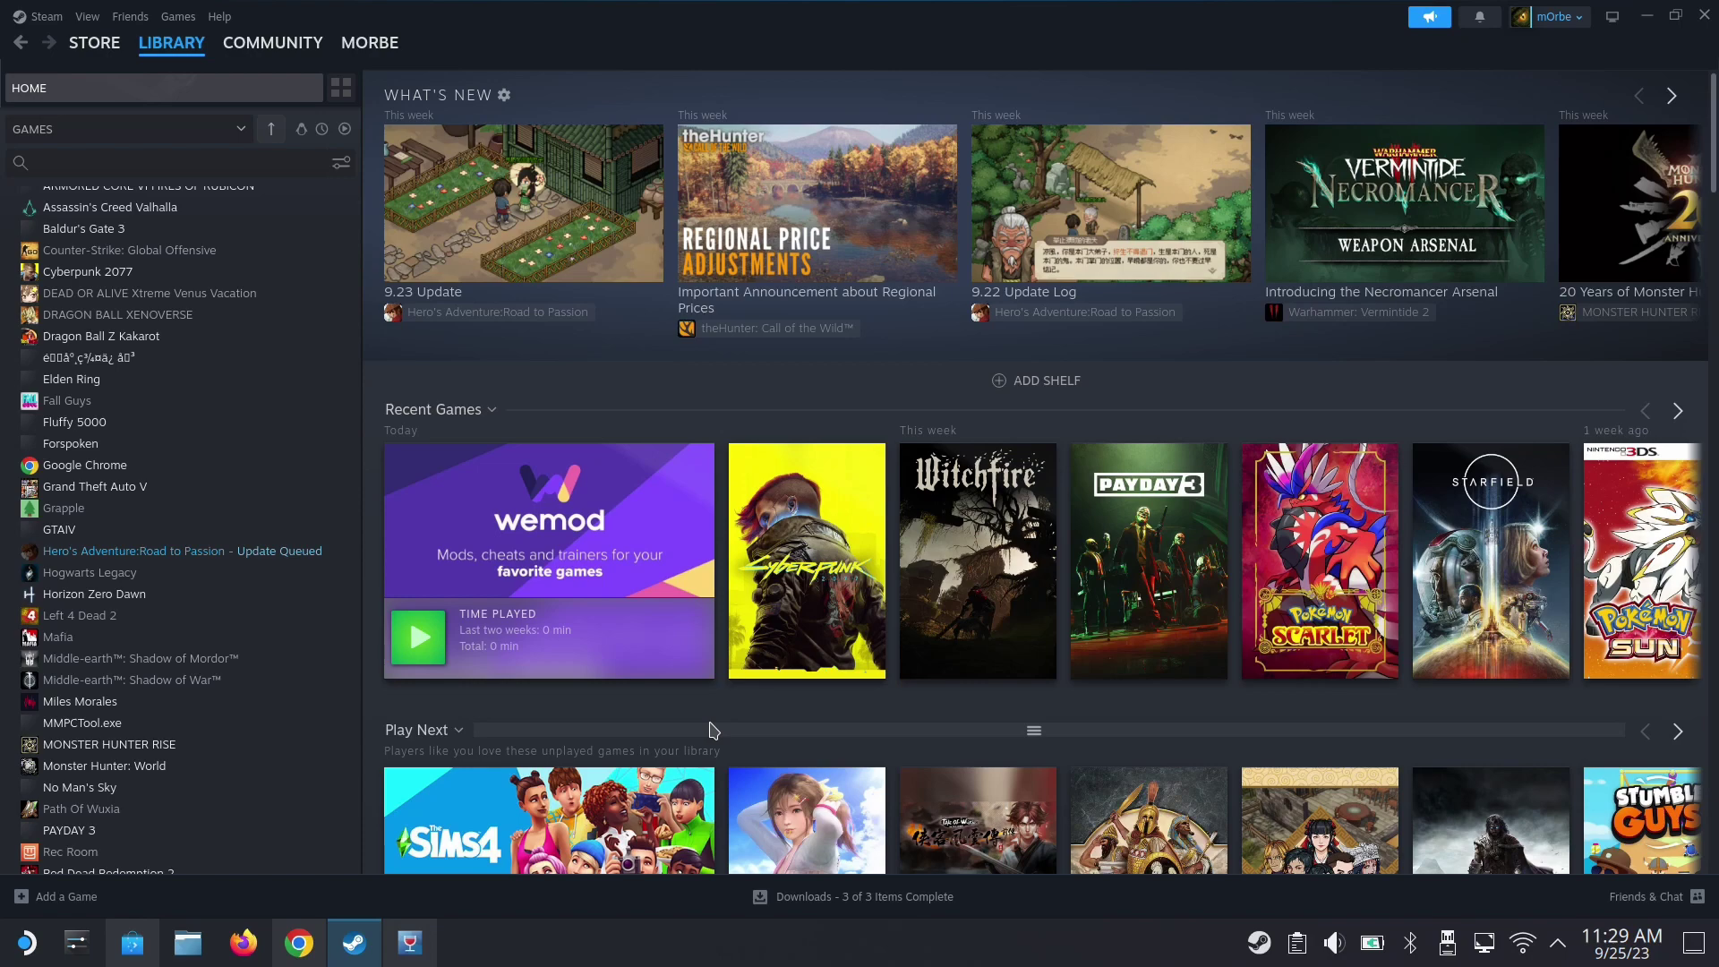
- Check the Compatibility properties of Cyberpunk 2077 in the game library, then return to the library's home view
{"action": "left_click", "coordinate": [806, 593]}
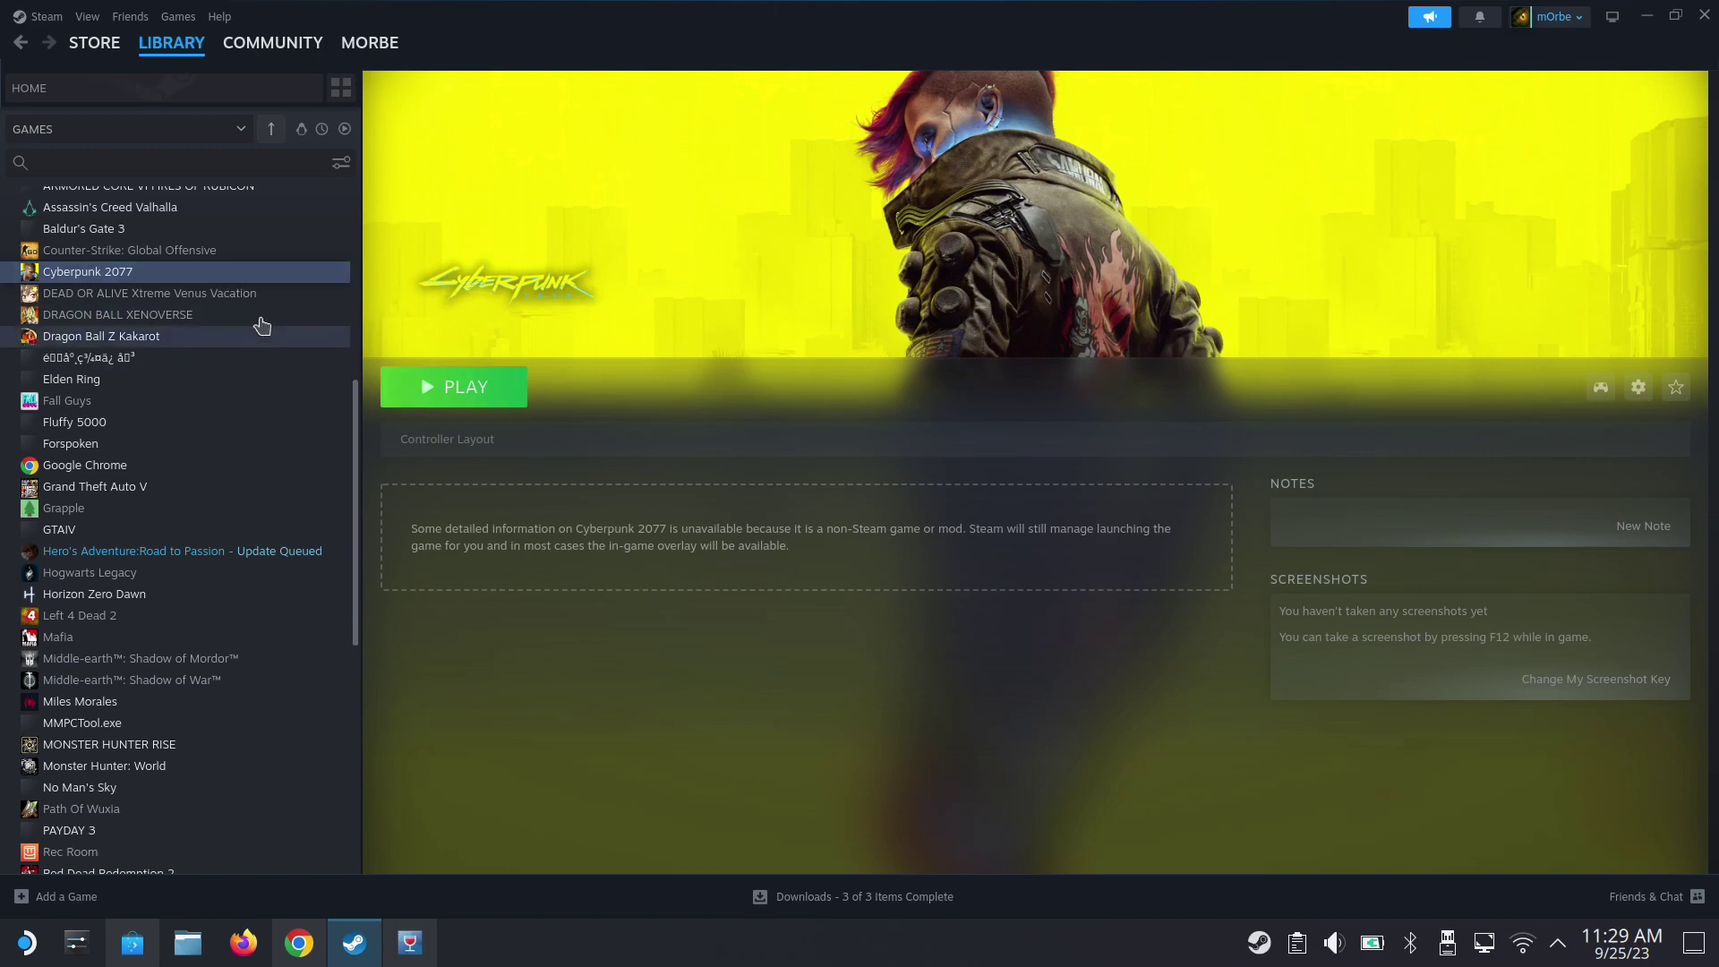
{"action": "right_click", "coordinate": [282, 271]}
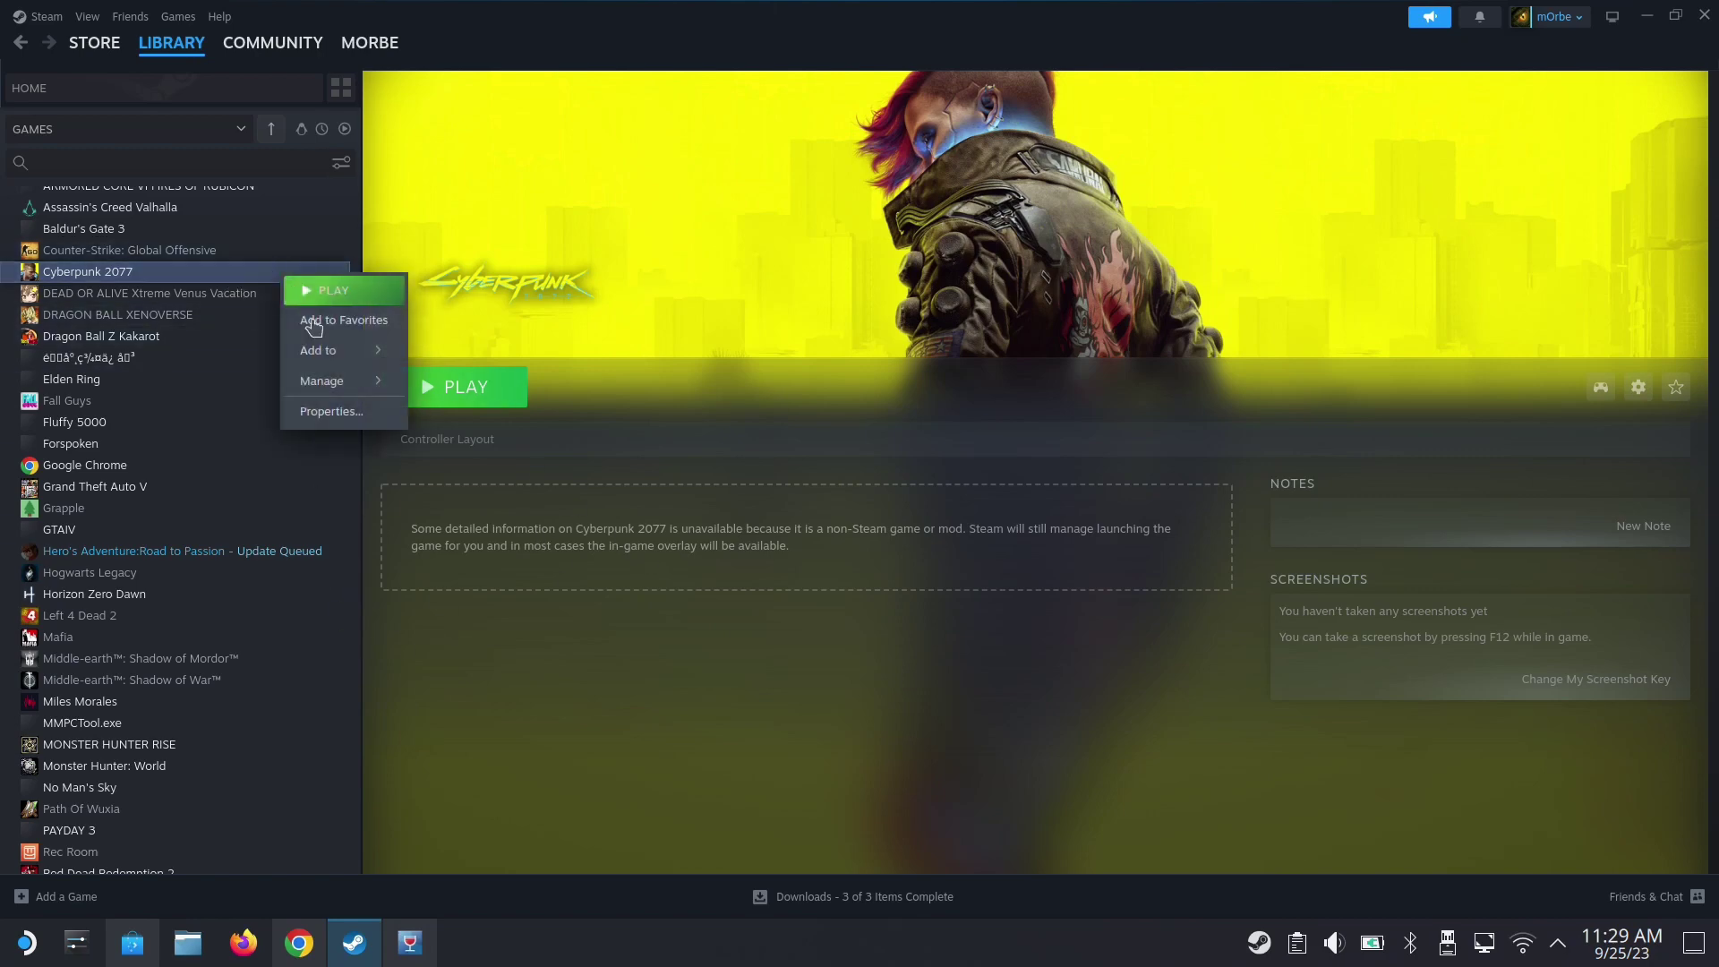
{"action": "left_click", "coordinate": [355, 429]}
{"action": "left_click", "coordinate": [581, 310]}
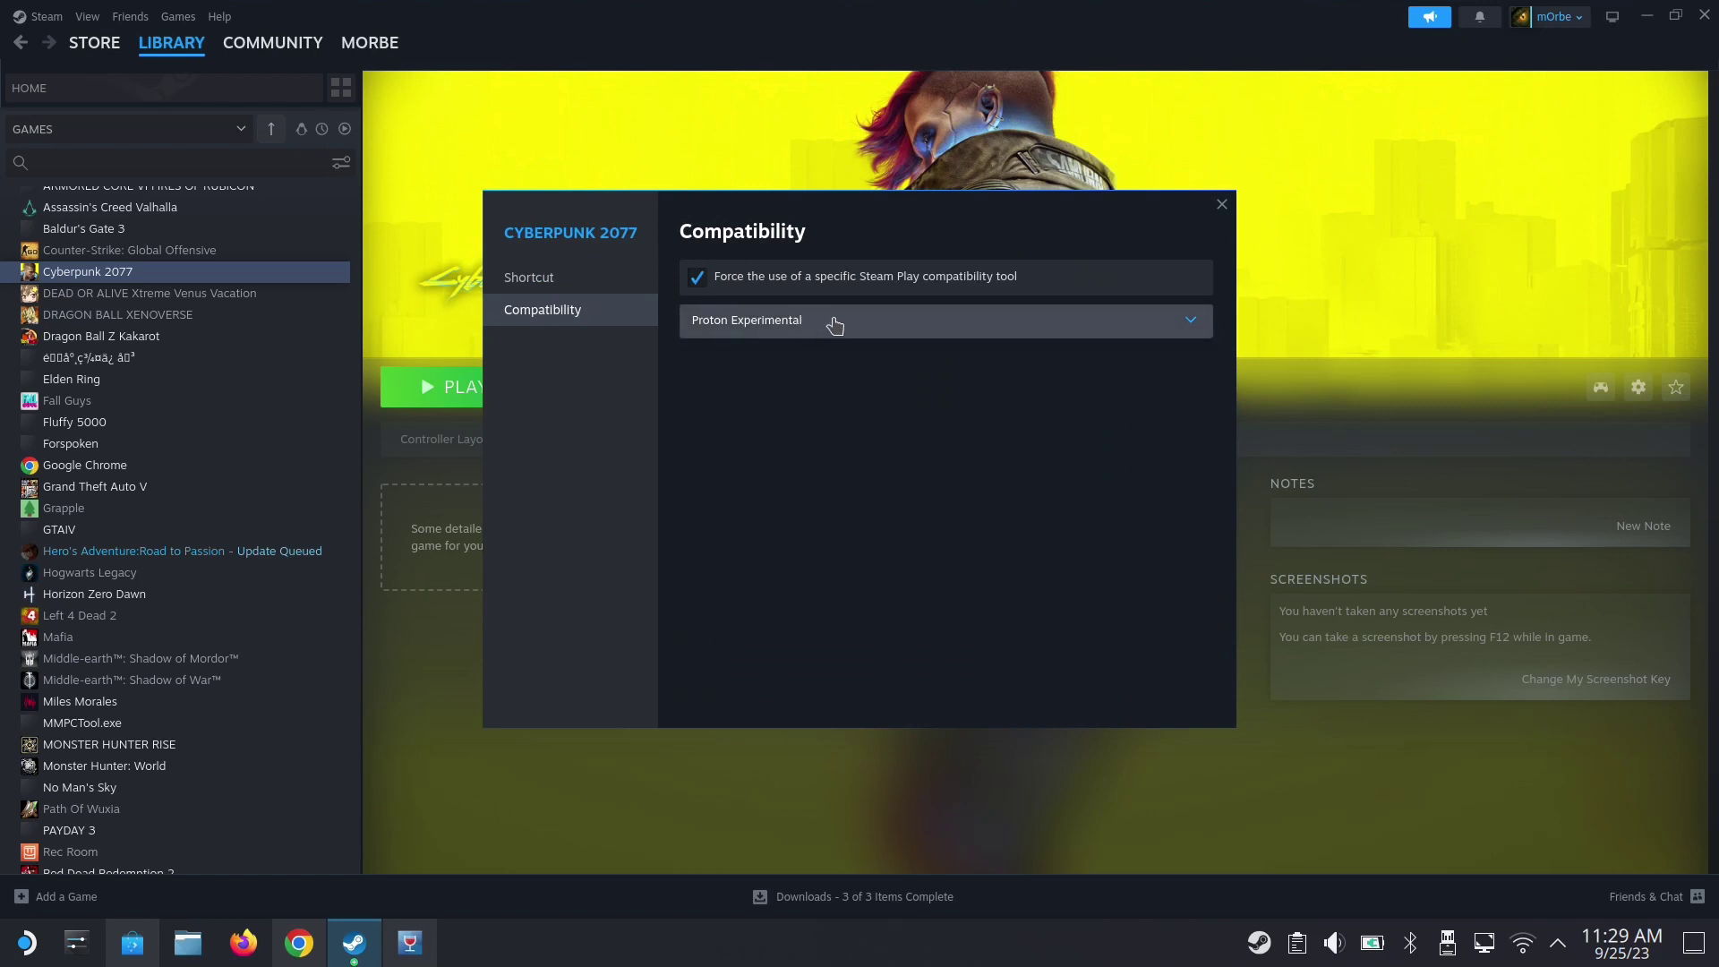
{"action": "left_click", "coordinate": [1222, 204]}
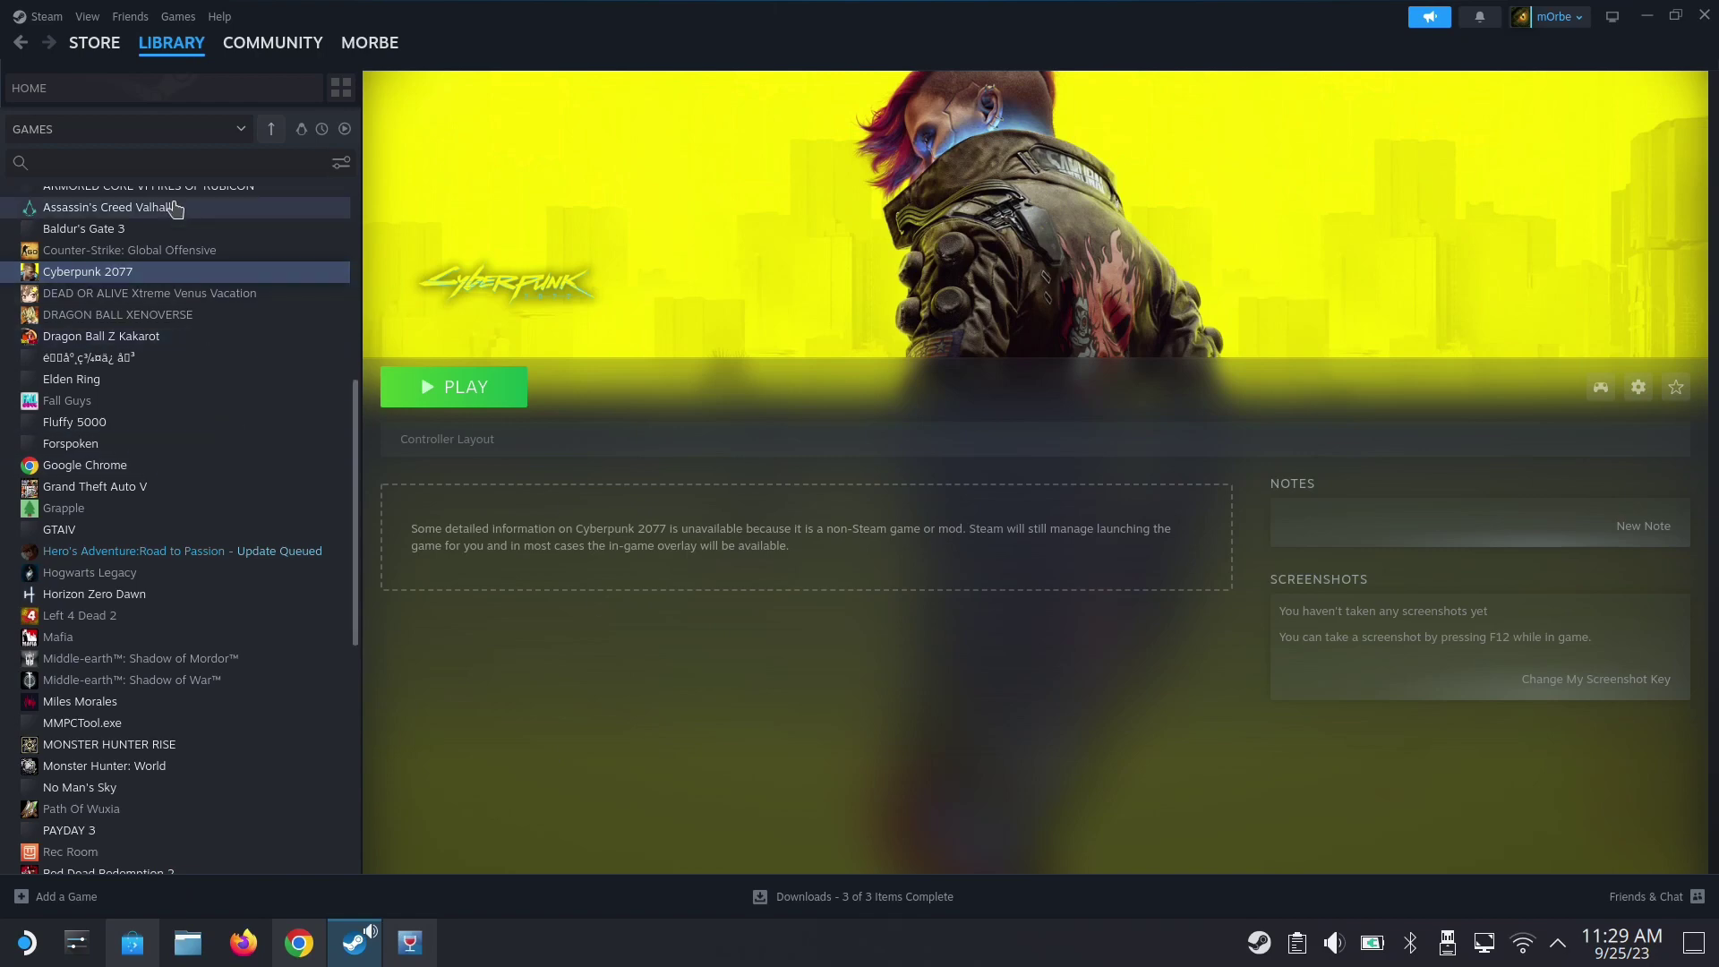
{"action": "mouse_move", "coordinate": [118, 49]}
{"action": "left_click", "coordinate": [188, 43]}
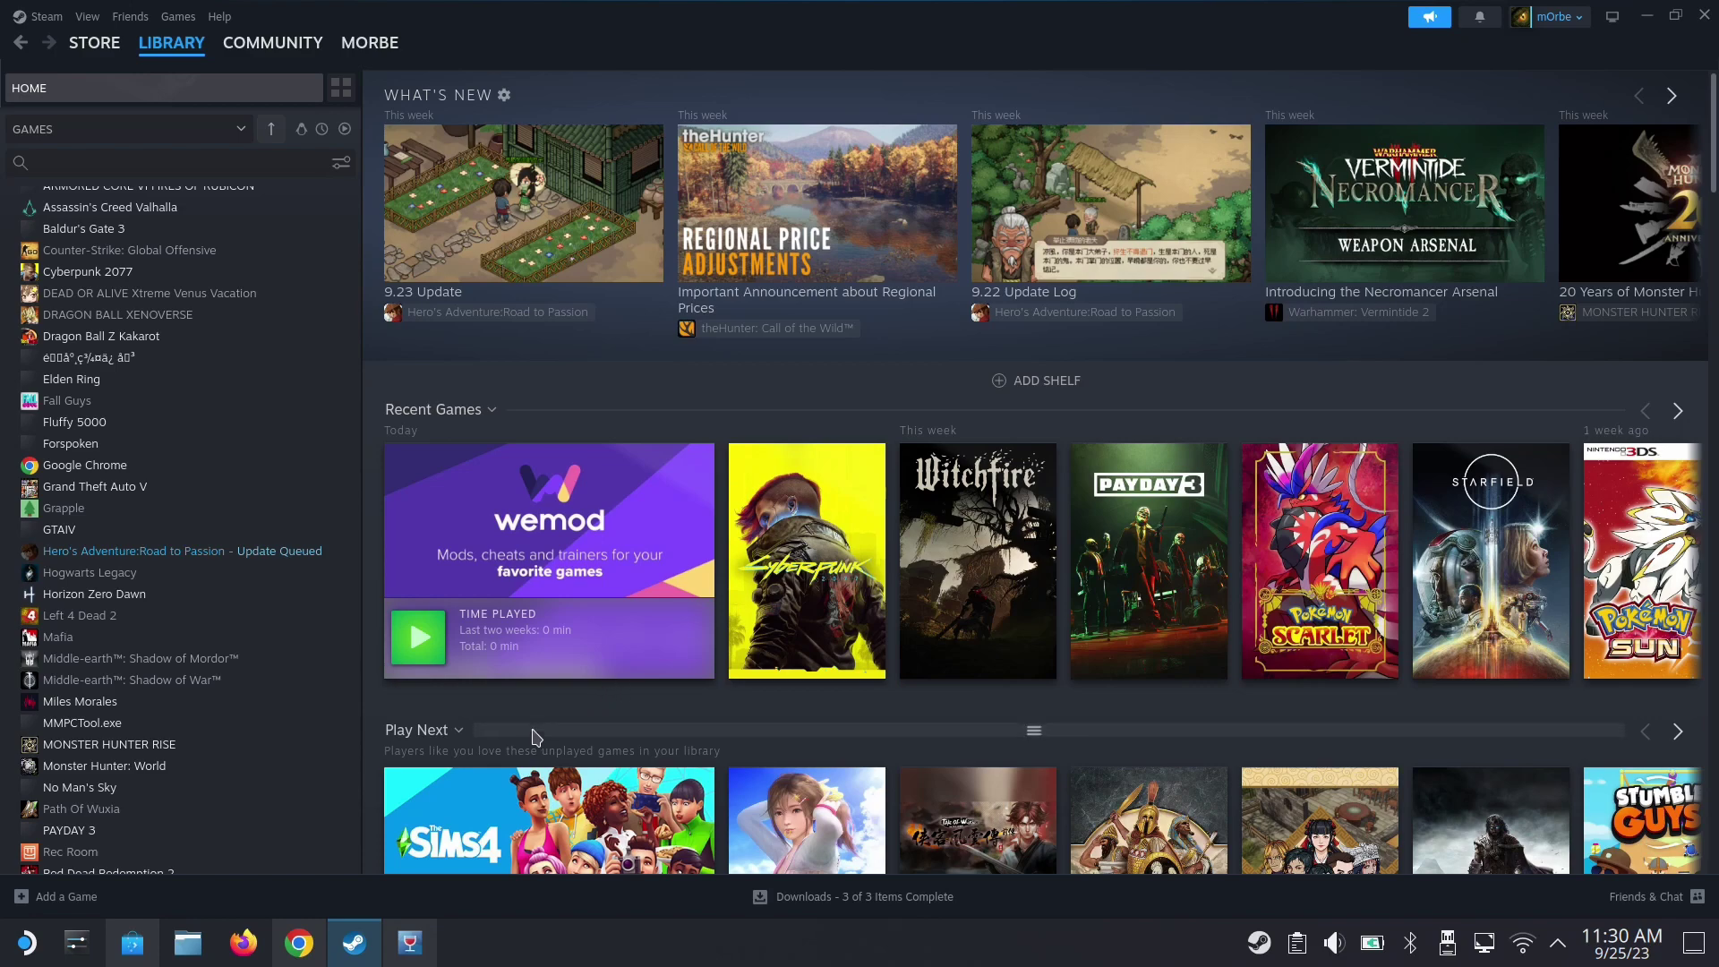
- Launch WeMod from the recent games in the library
{"action": "scroll", "coordinate": [403, 748], "scroll_direction": "down", "scroll_amount": 1}
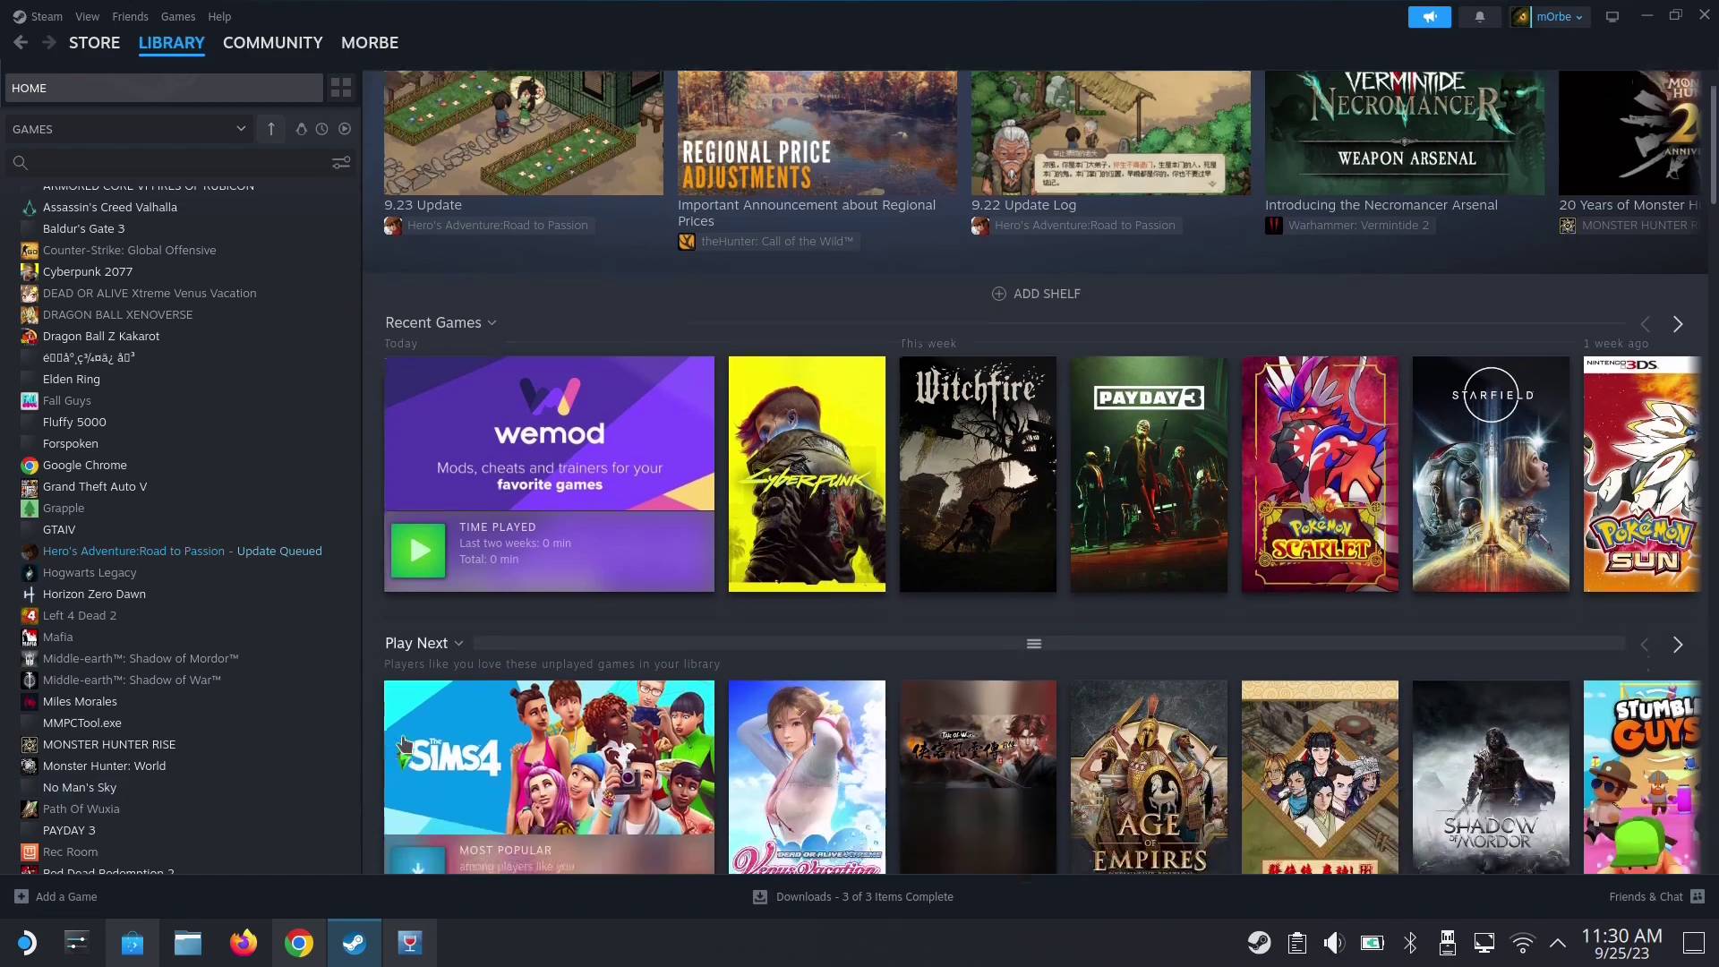
{"action": "scroll", "coordinate": [603, 645], "scroll_direction": "up", "scroll_amount": 1}
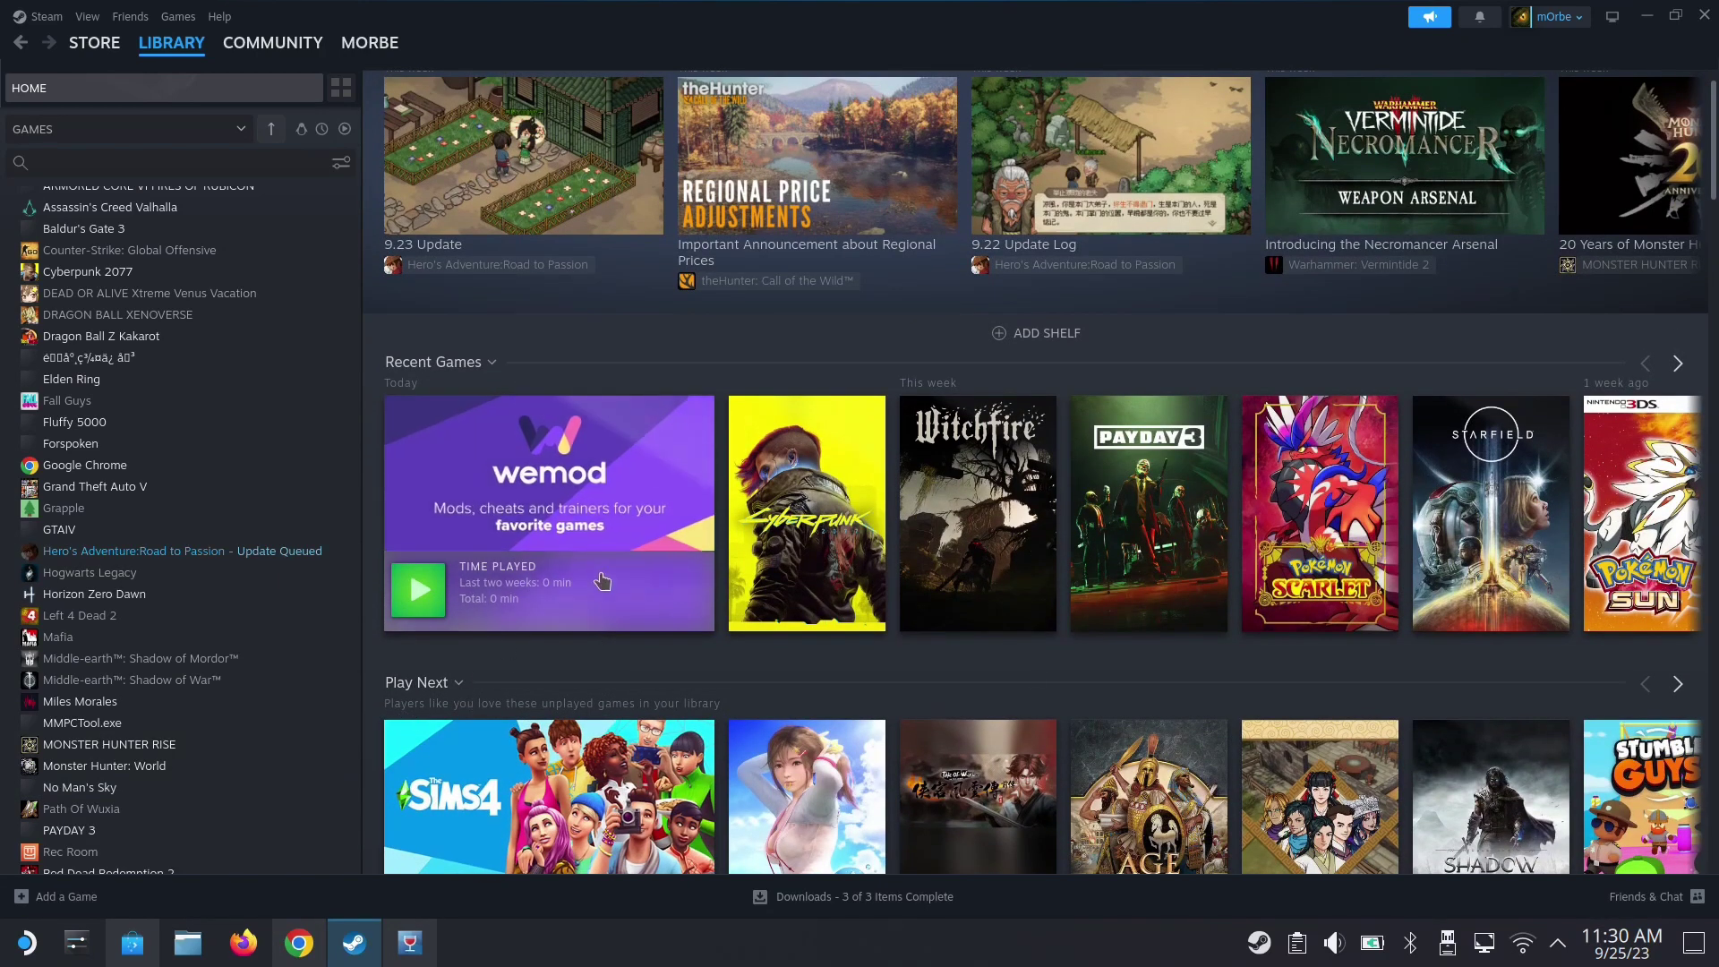
{"action": "mouse_move", "coordinate": [550, 530]}
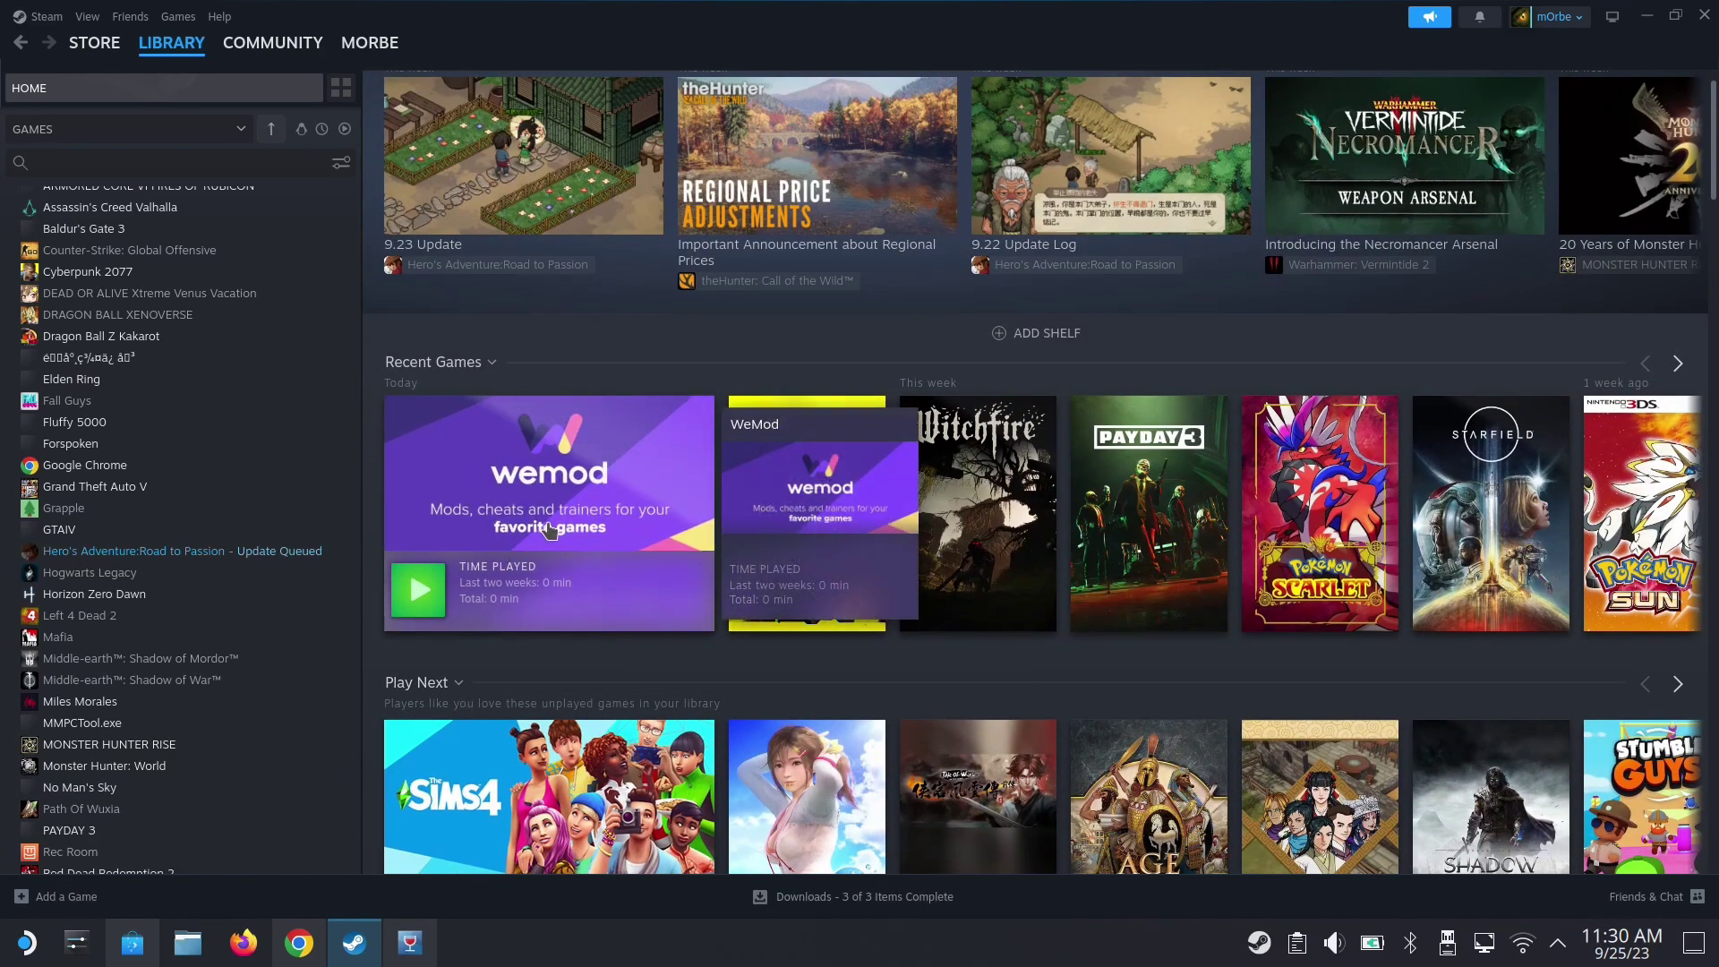
{"action": "left_click", "coordinate": [550, 530]}
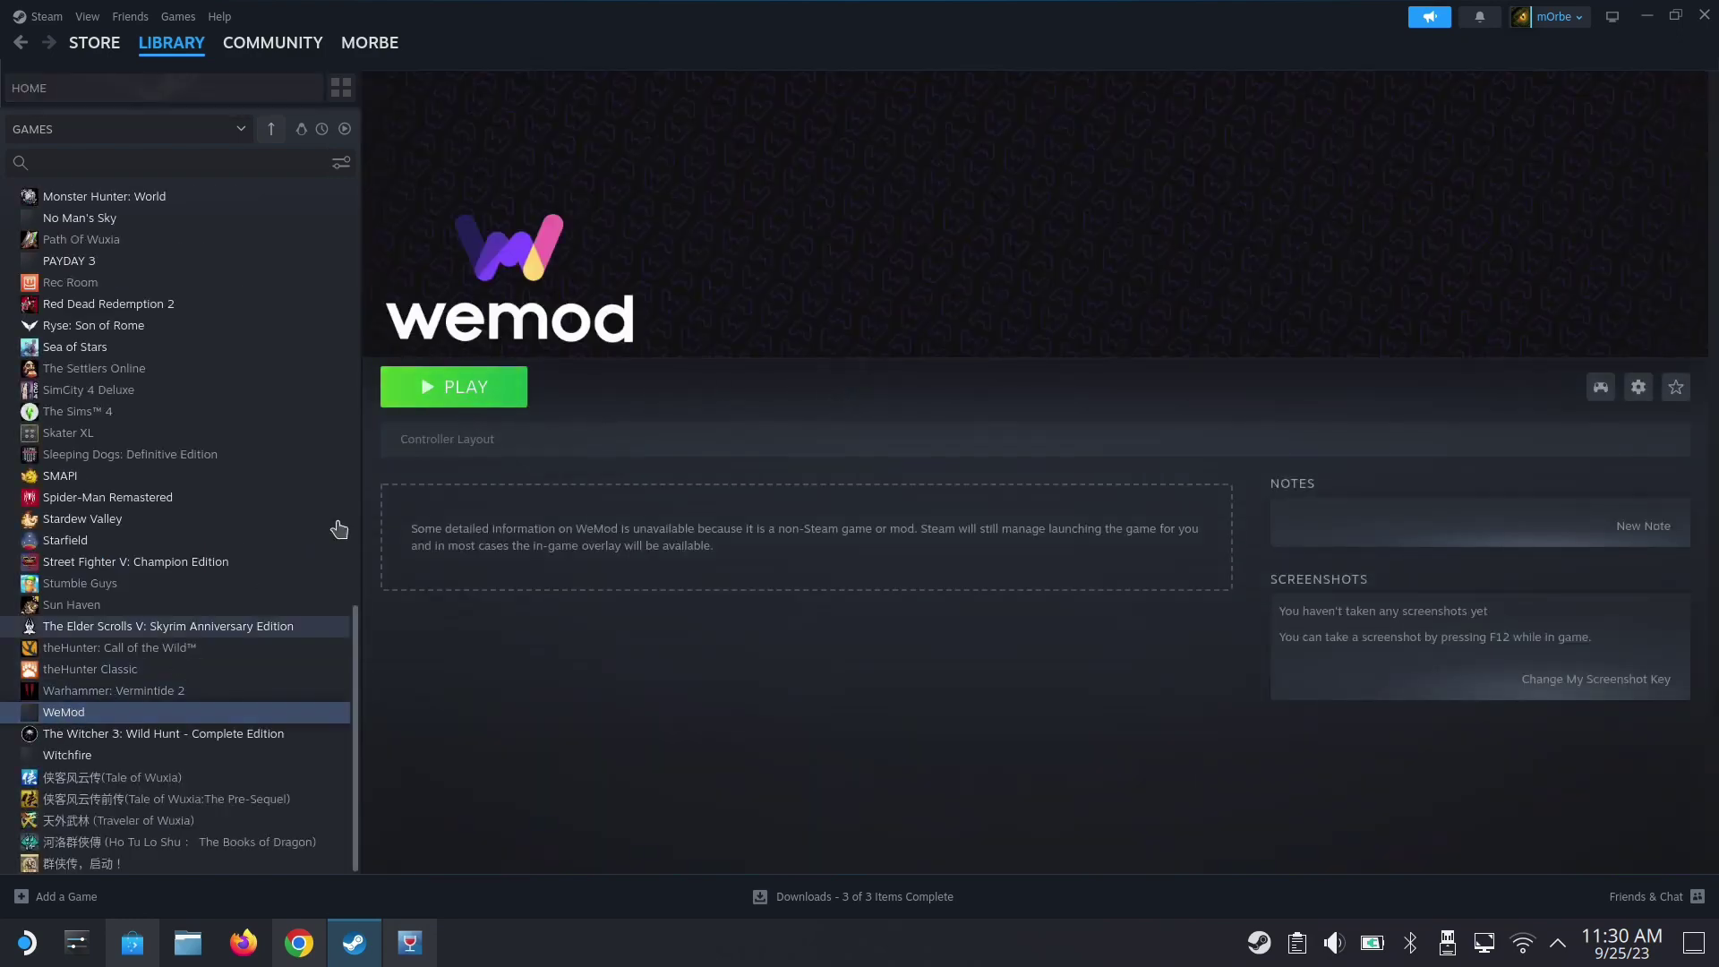
{"action": "left_click", "coordinate": [465, 389]}
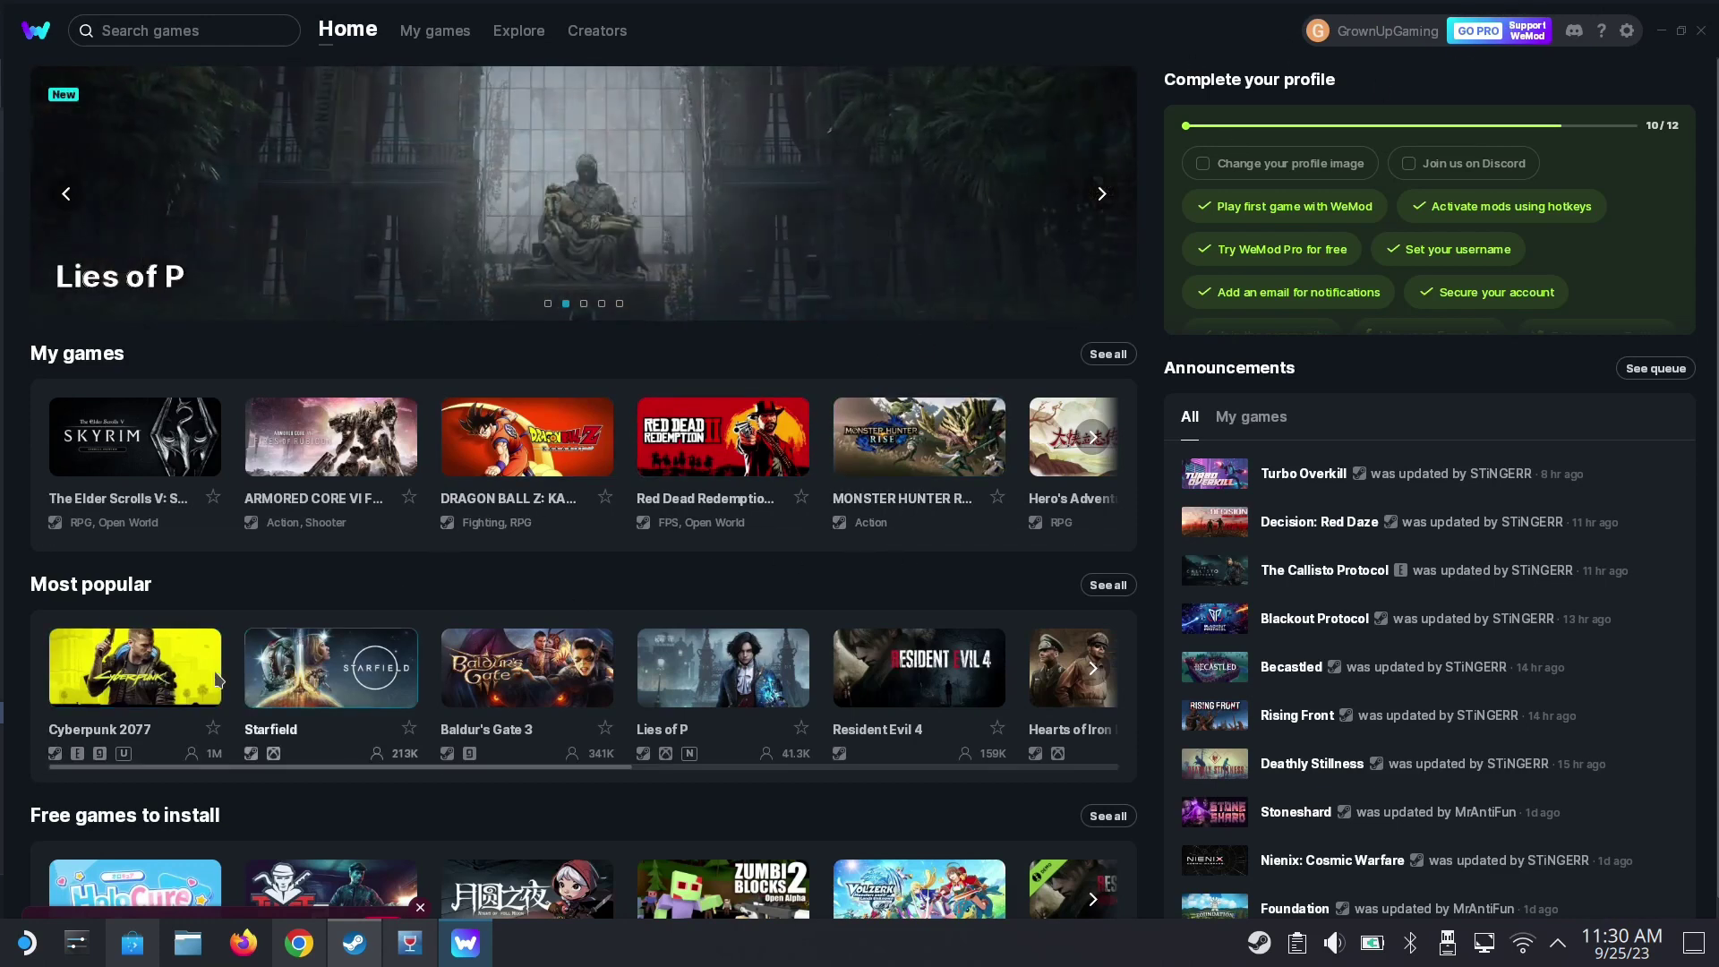
- Remove the stored game path from the Cyberpunk 2077 launch options in WeMod
{"action": "left_click", "coordinate": [171, 699]}
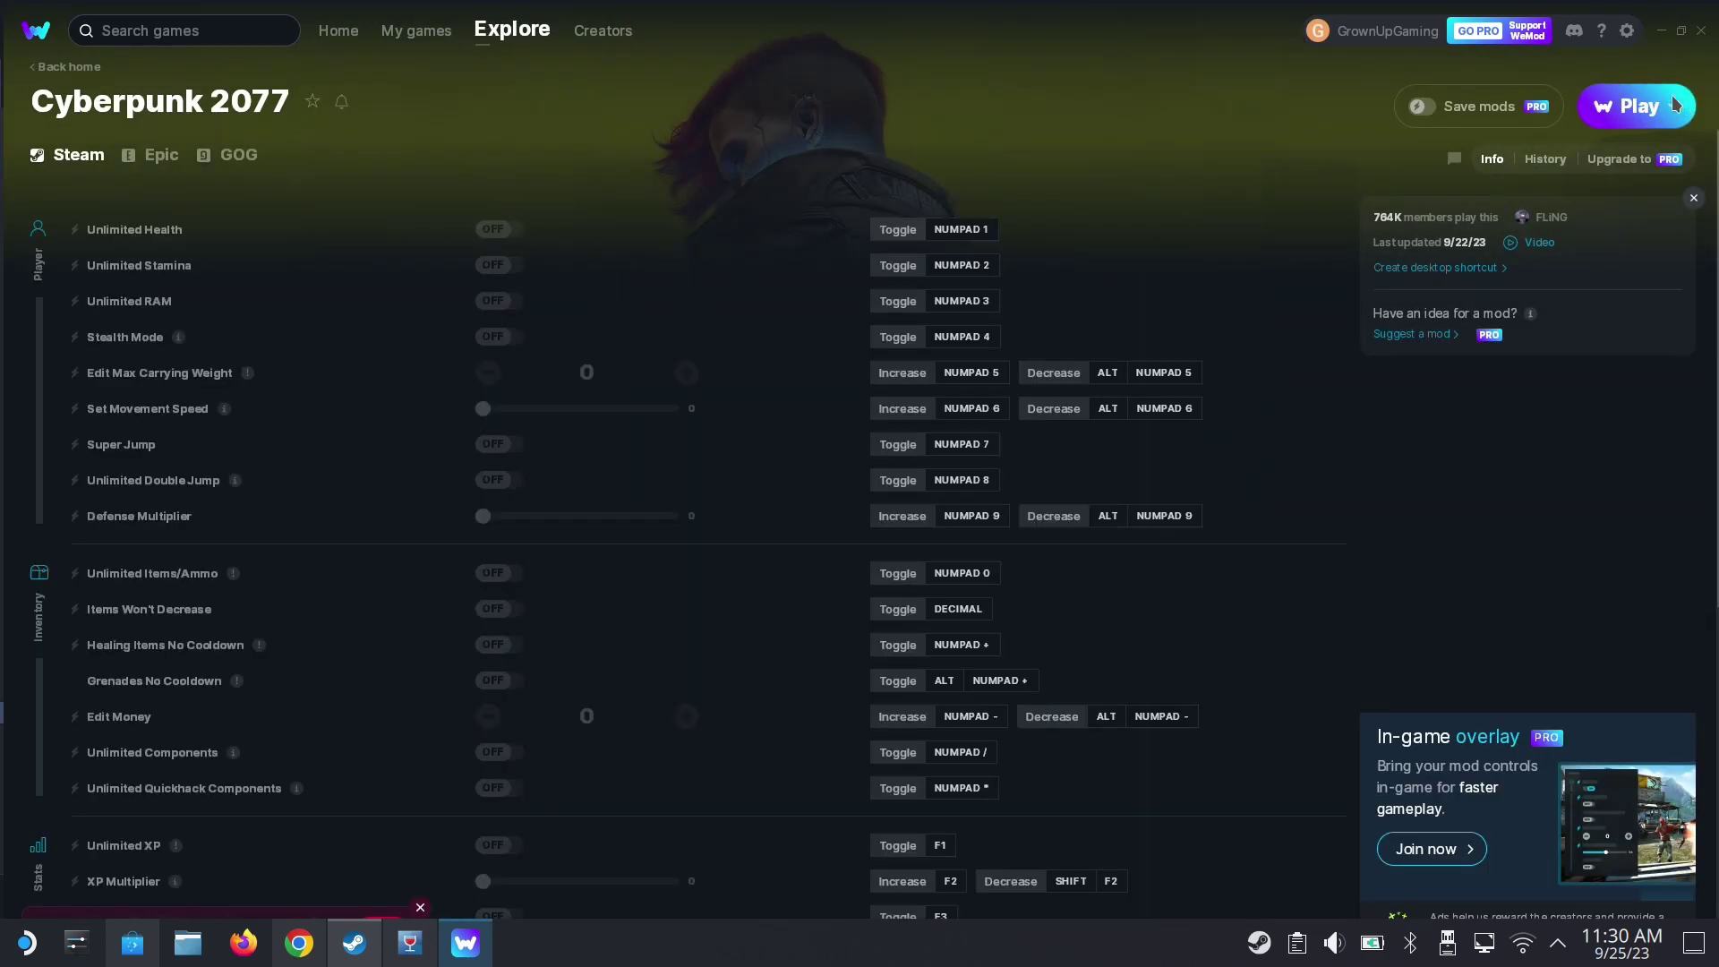
{"action": "left_click", "coordinate": [1673, 106]}
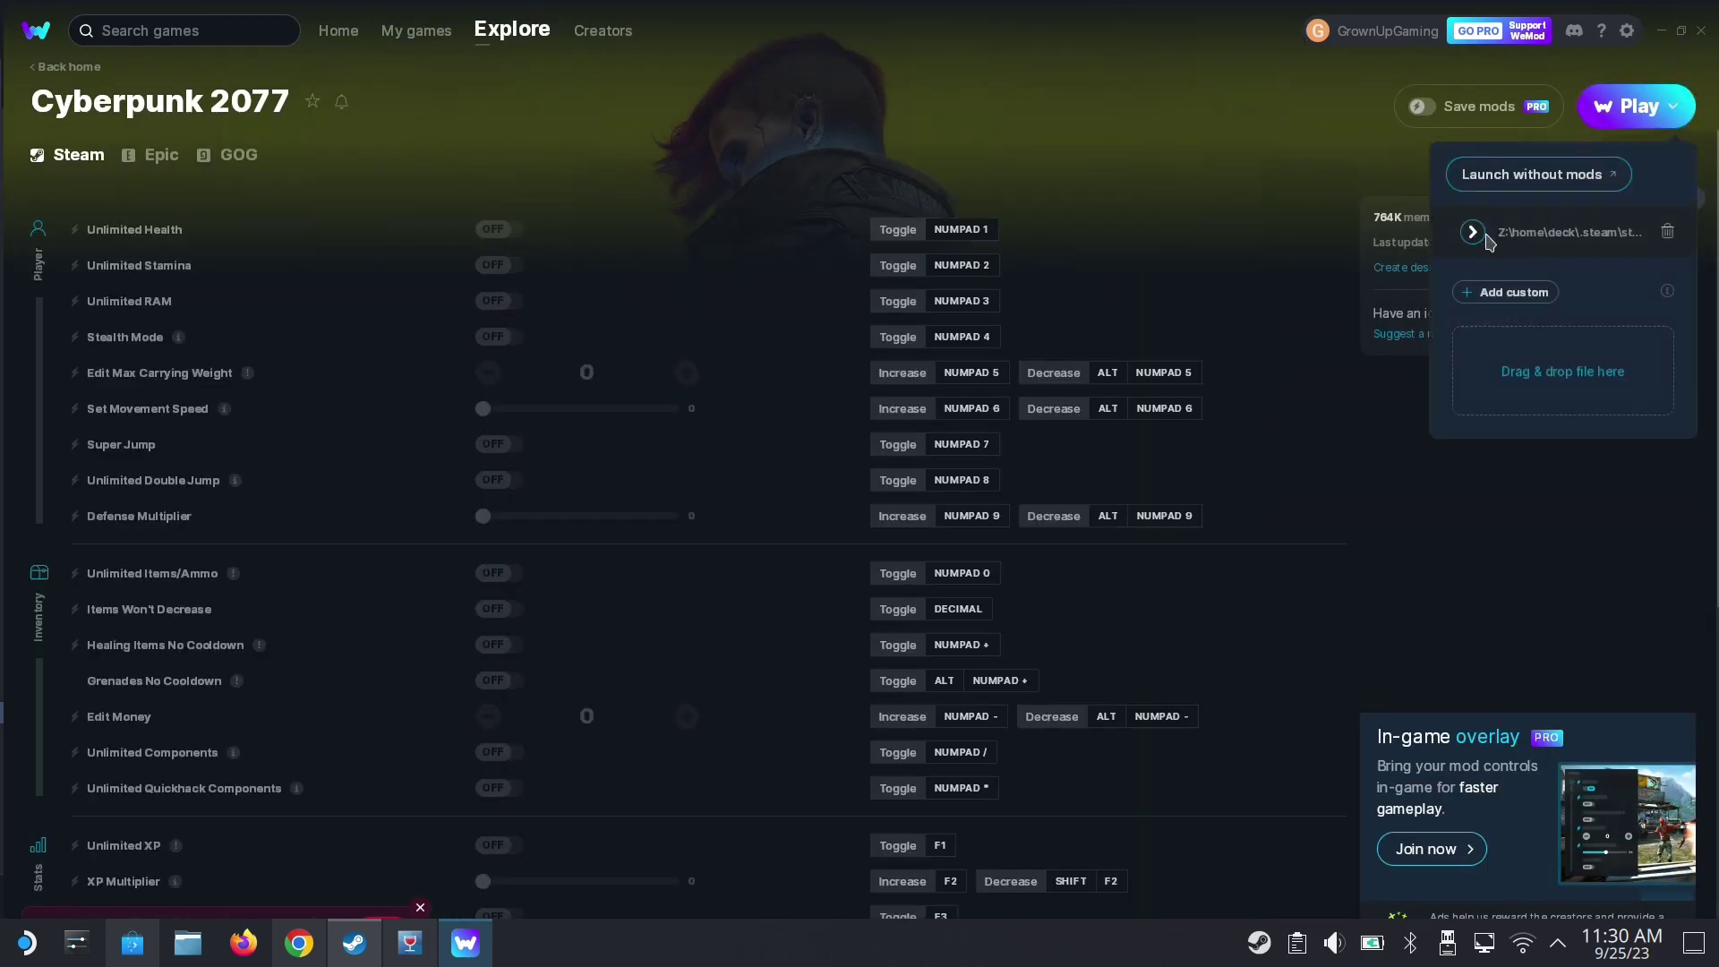
{"action": "left_click", "coordinate": [1668, 233]}
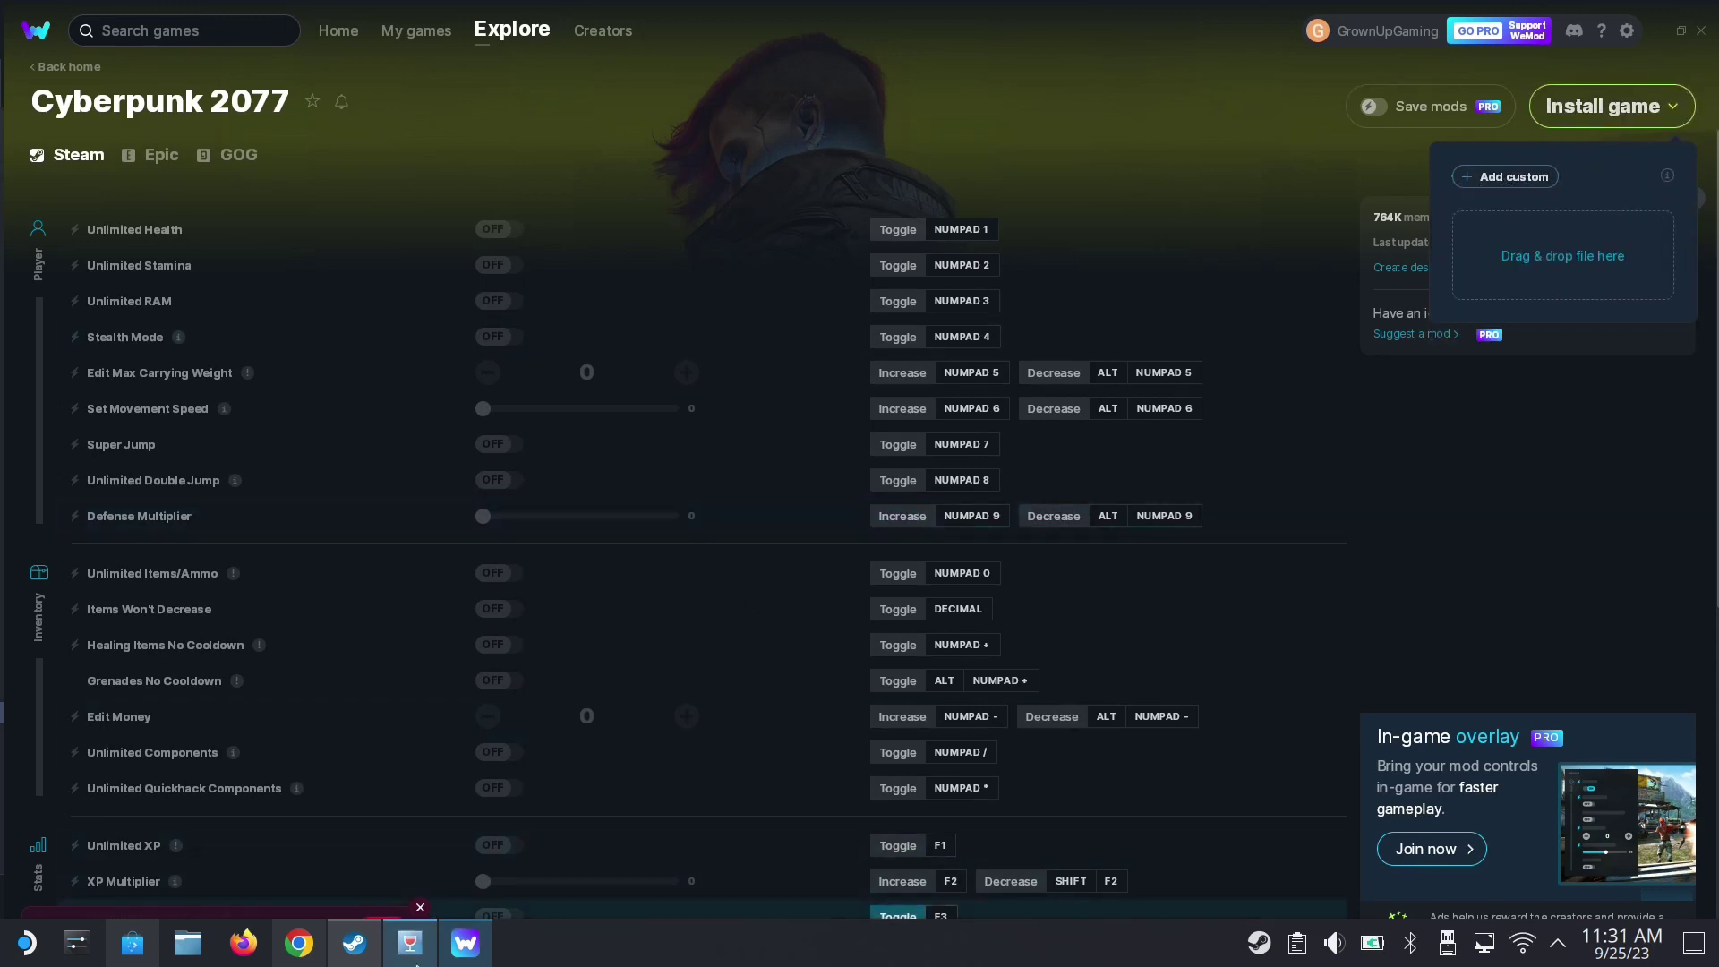
- Open the Home folder in Dolphin and look up the app ID of the Cyberpunk 2077 shortcut in Protontricks
{"action": "mouse_move", "coordinate": [412, 949]}
{"action": "left_click", "coordinate": [211, 949]}
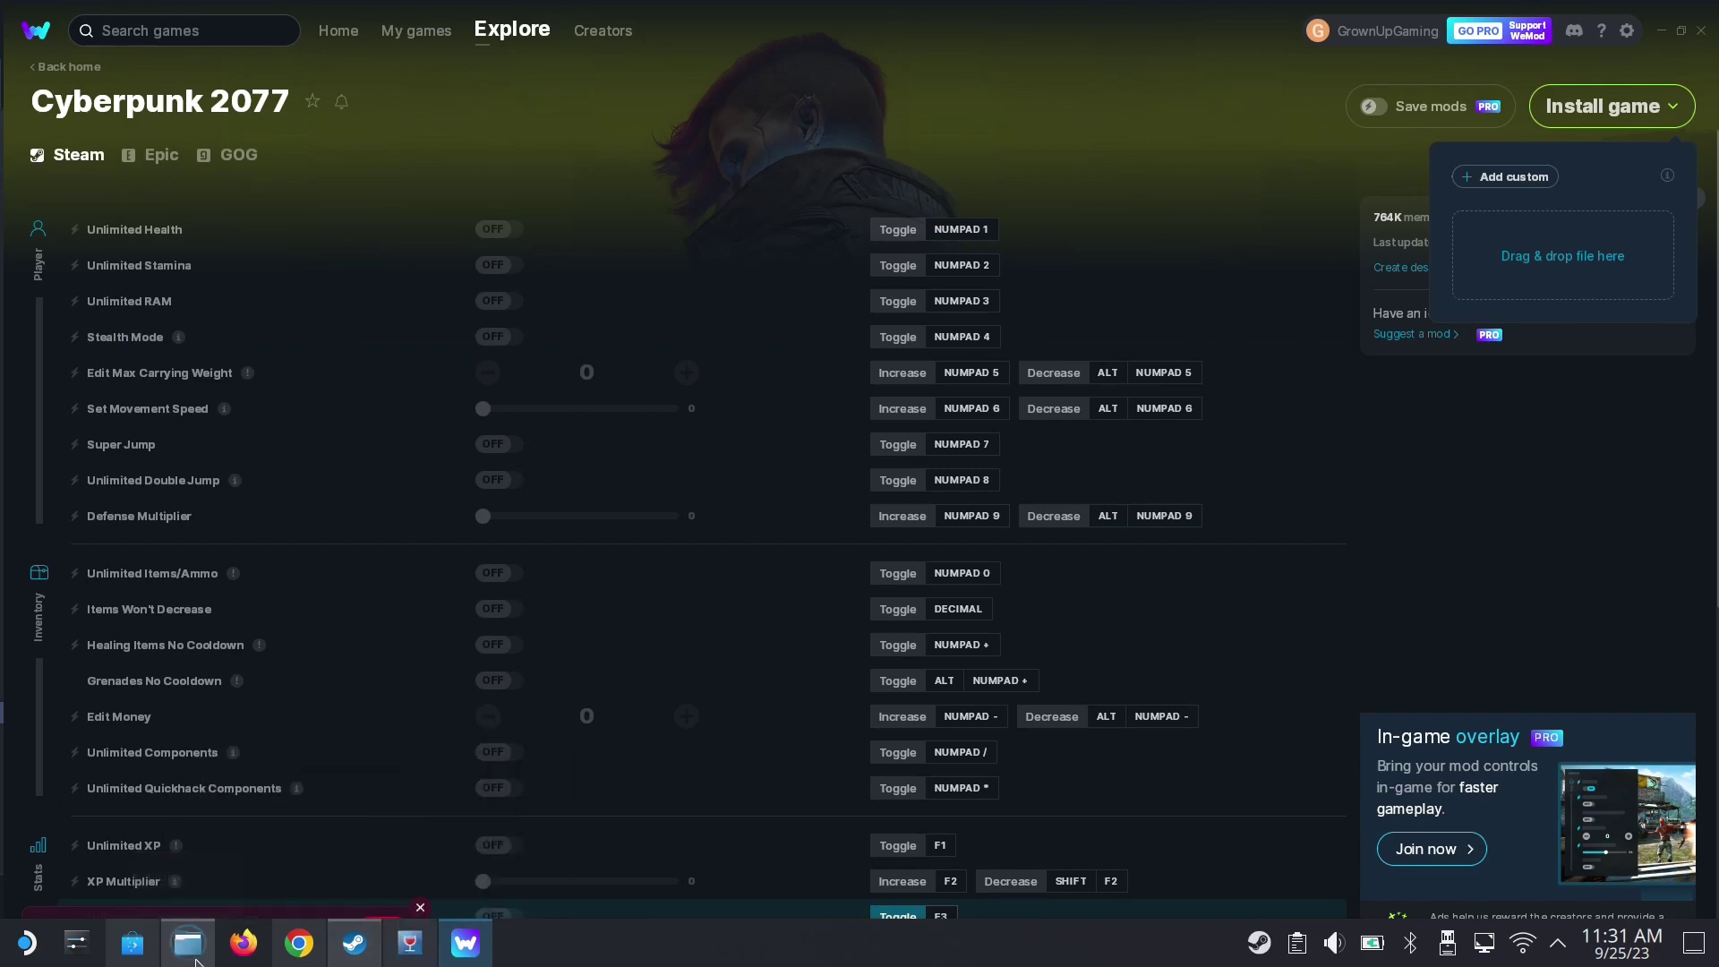
{"action": "left_click", "coordinate": [188, 111]}
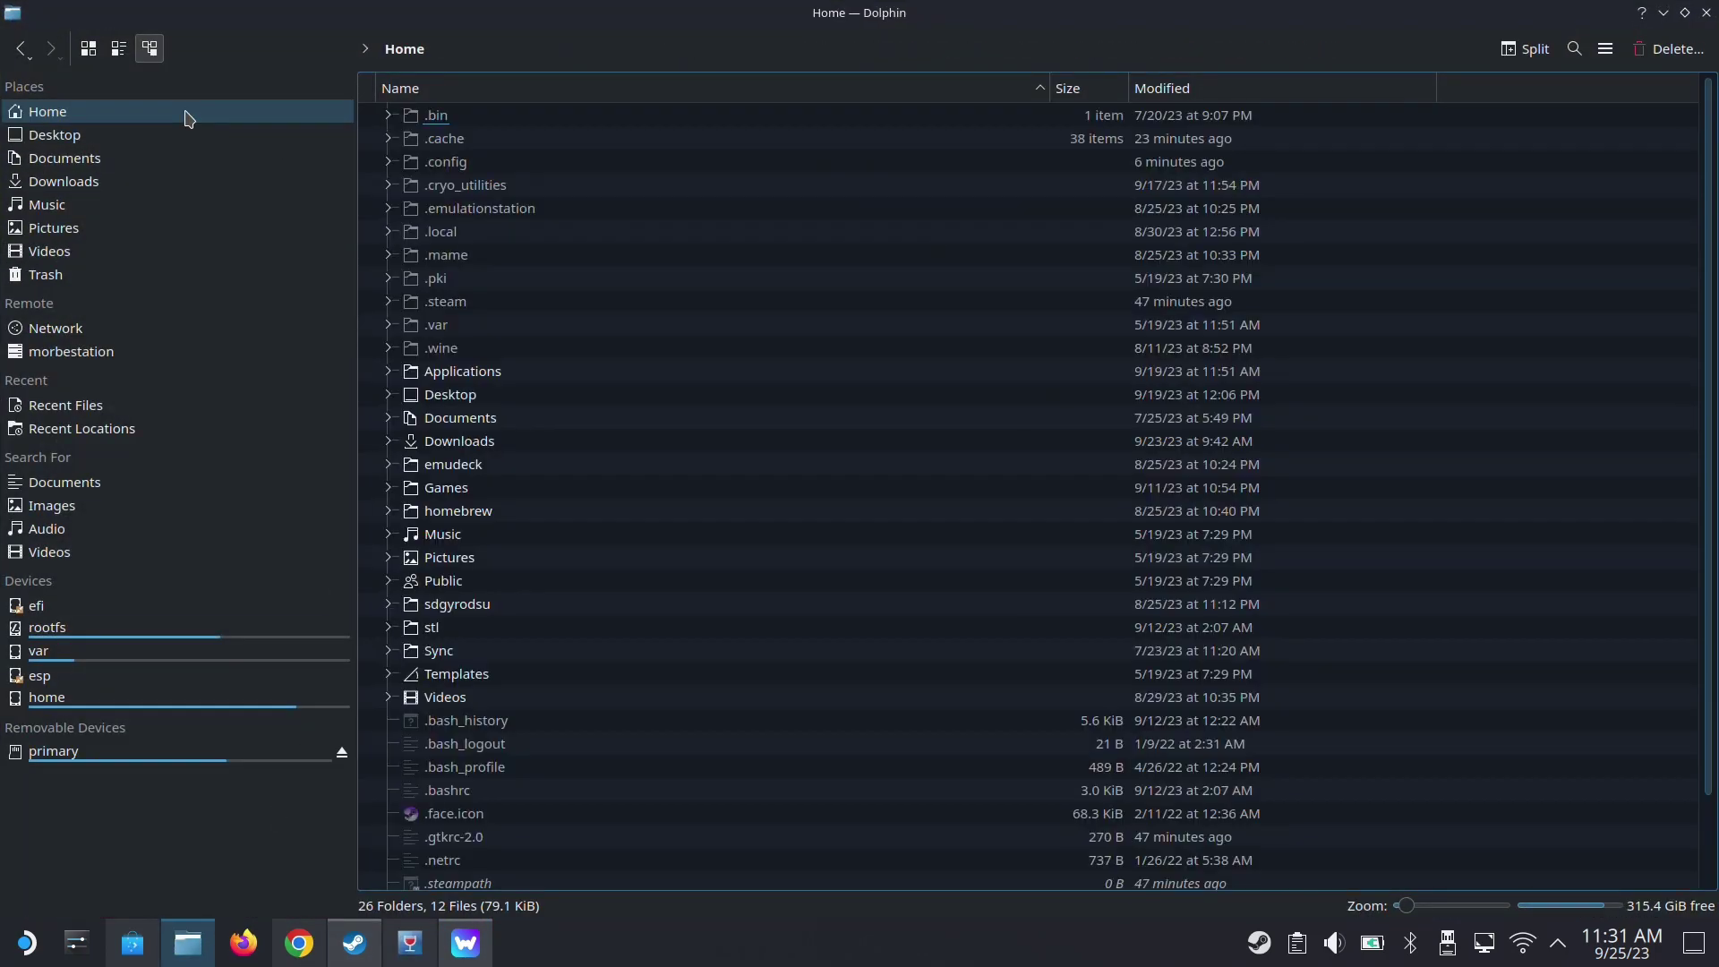
{"action": "left_click", "coordinate": [409, 949]}
{"action": "scroll", "coordinate": [894, 464], "scroll_direction": "up", "scroll_amount": 5}
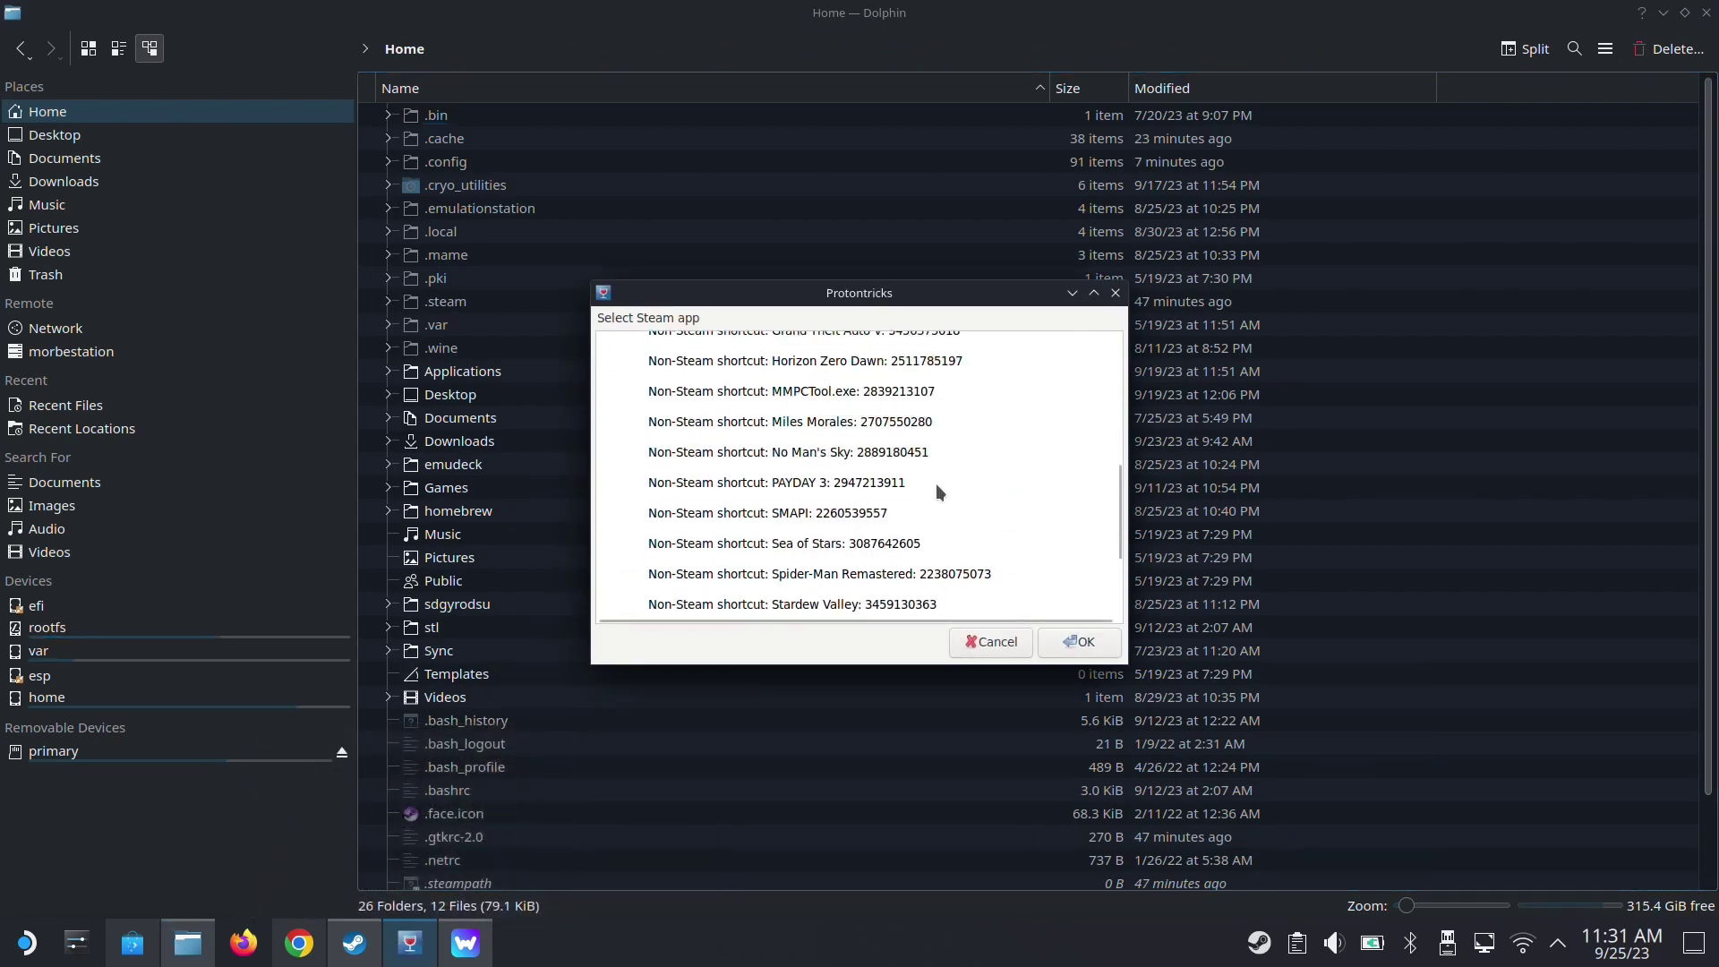
{"action": "scroll", "coordinate": [889, 421], "scroll_direction": "up", "scroll_amount": 3}
{"action": "scroll", "coordinate": [842, 434], "scroll_direction": "up", "scroll_amount": 1}
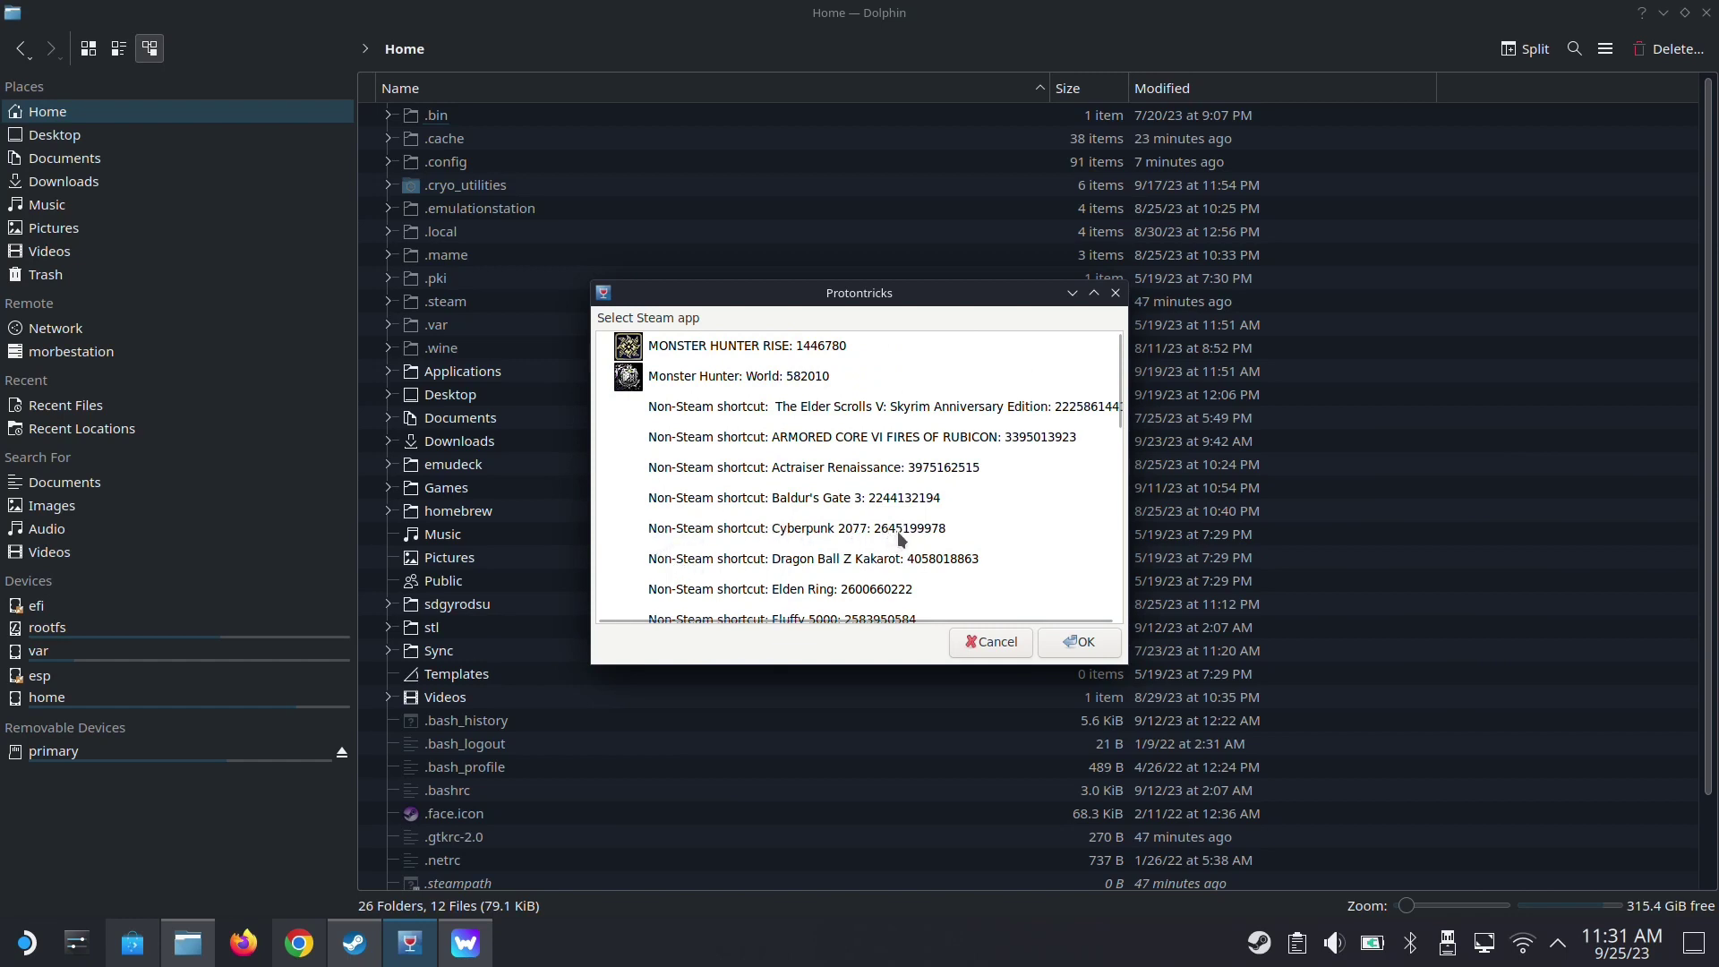
{"action": "left_click", "coordinate": [989, 641]}
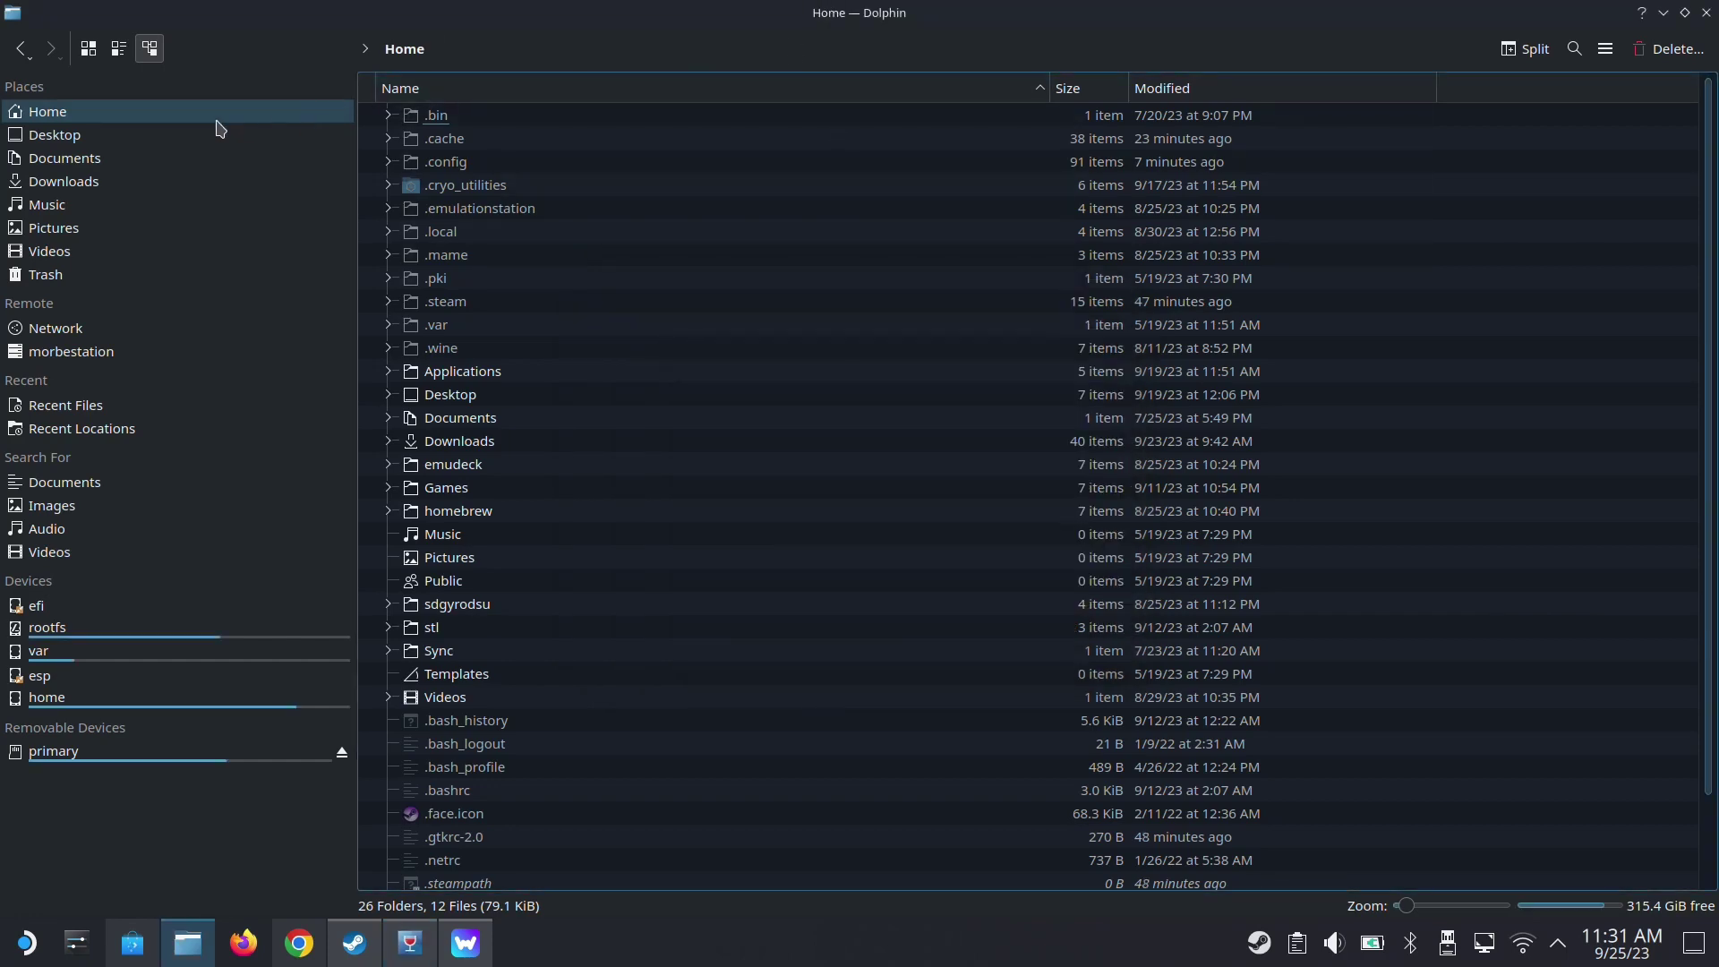
- Browse from the Home folder to .steam/steam/steamapps/compatdata in the file manager
{"action": "left_click", "coordinate": [161, 111]}
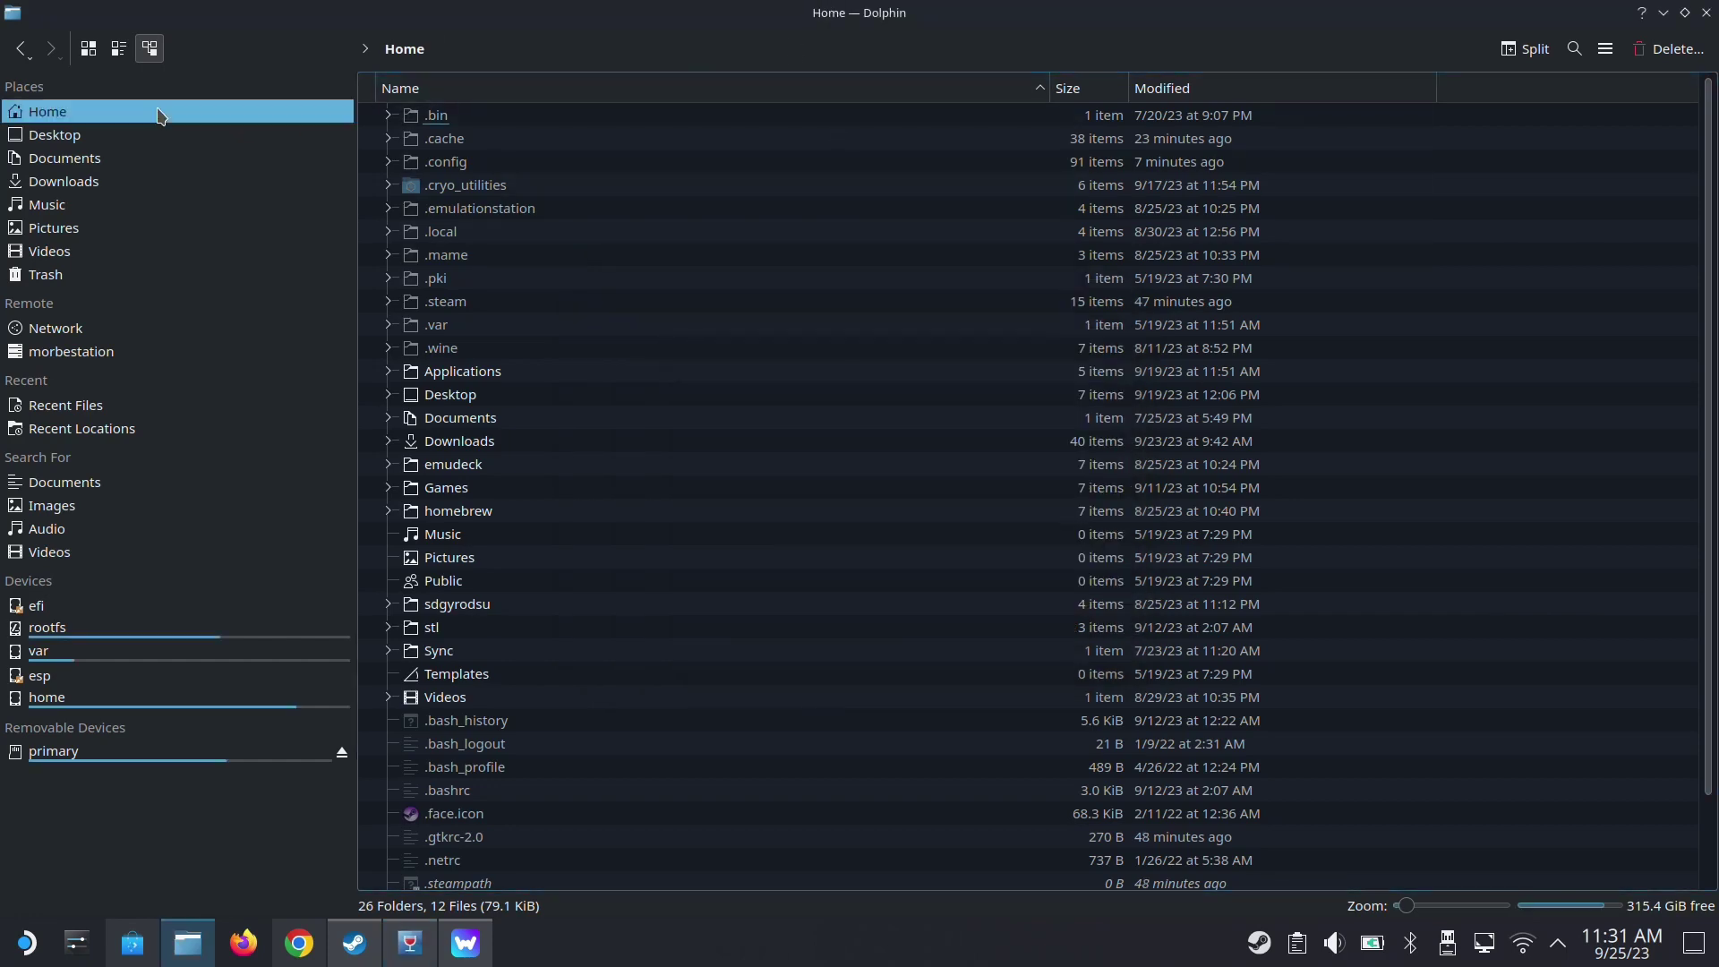
{"action": "left_click", "coordinate": [459, 302]}
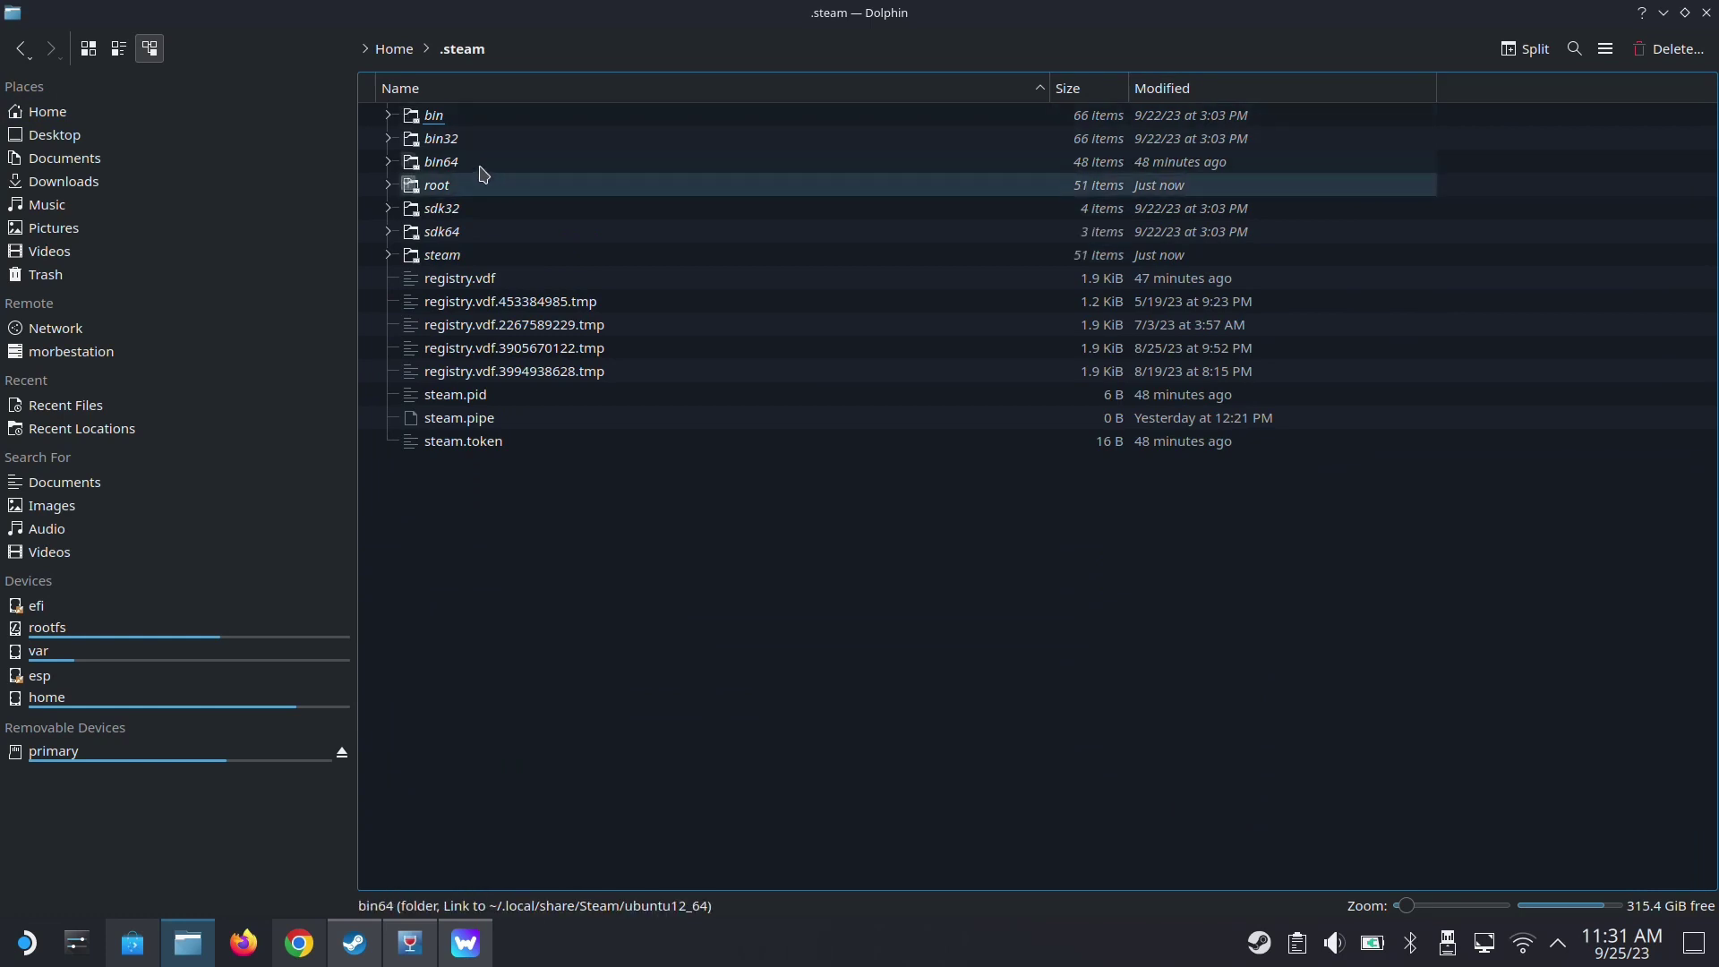
{"action": "left_click", "coordinate": [487, 255]}
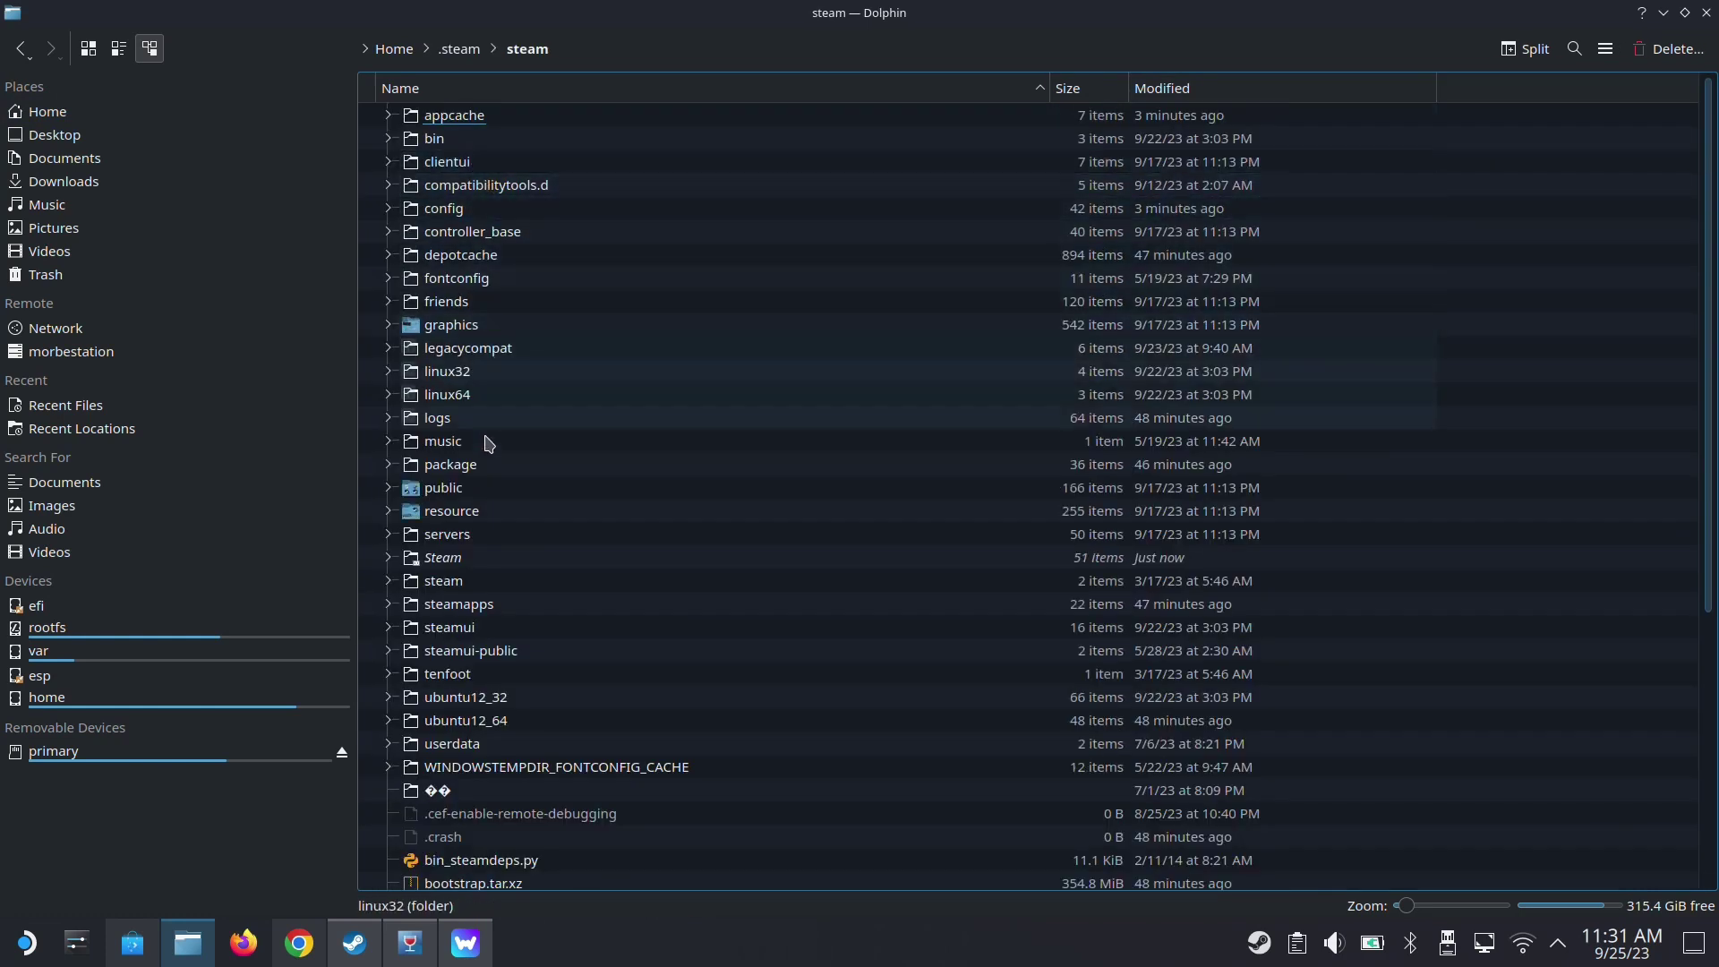
{"action": "left_click", "coordinate": [473, 605]}
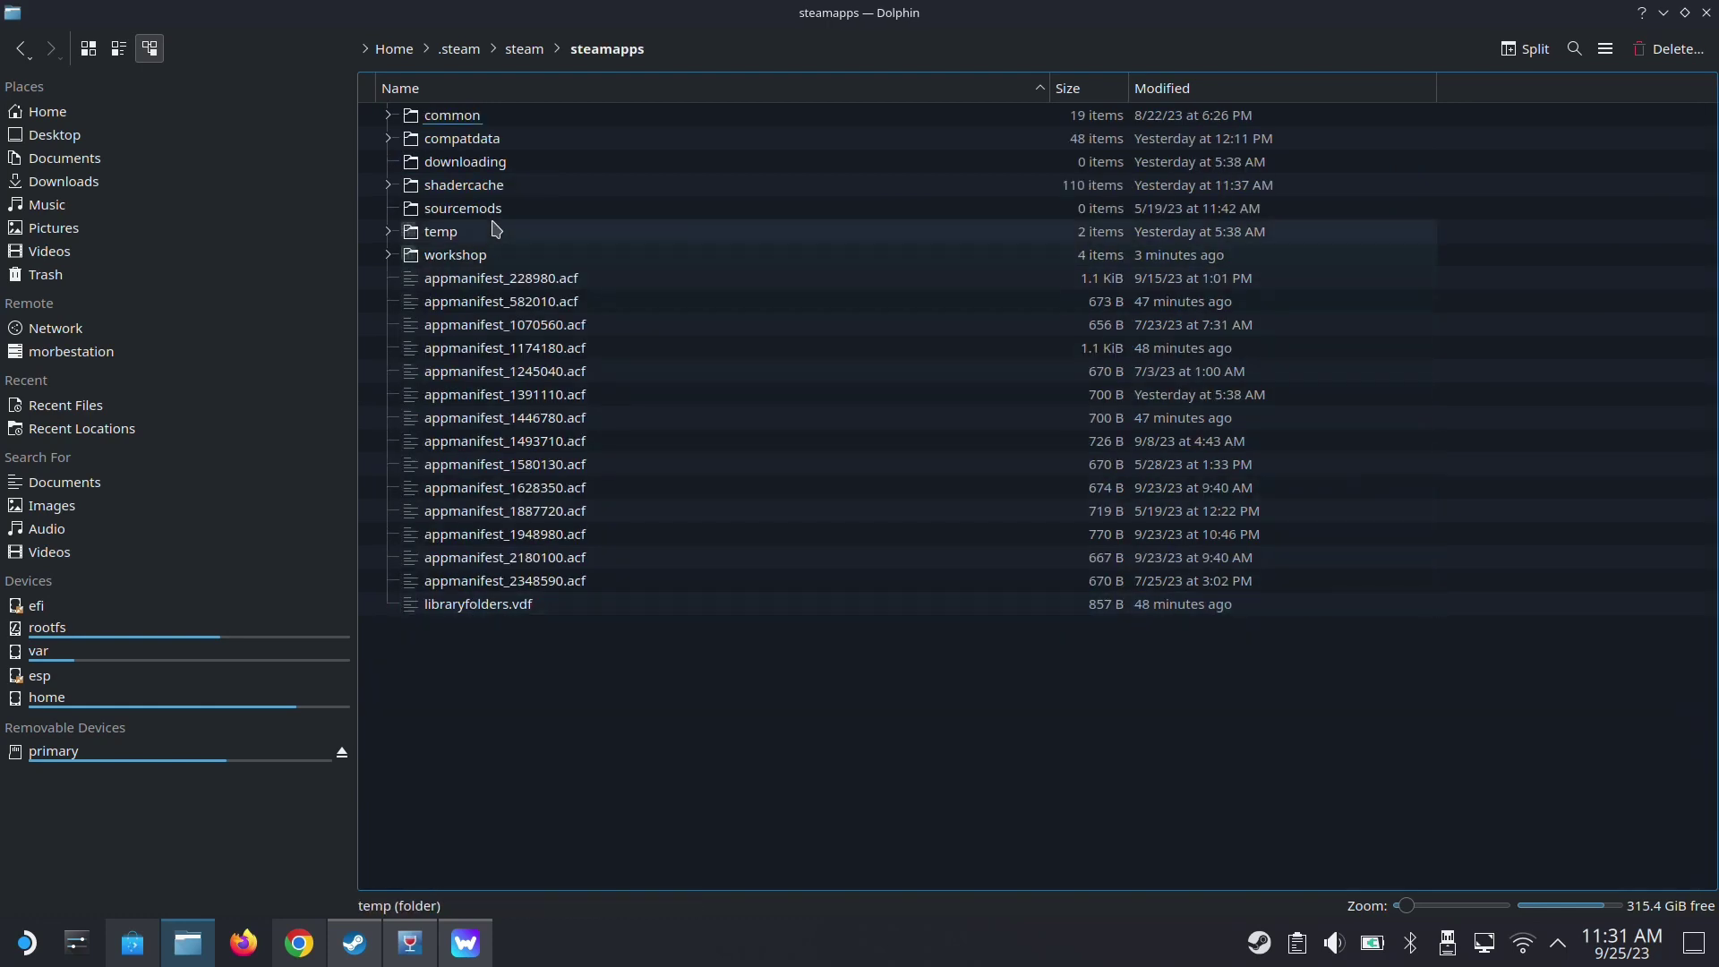
{"action": "left_click", "coordinate": [455, 140]}
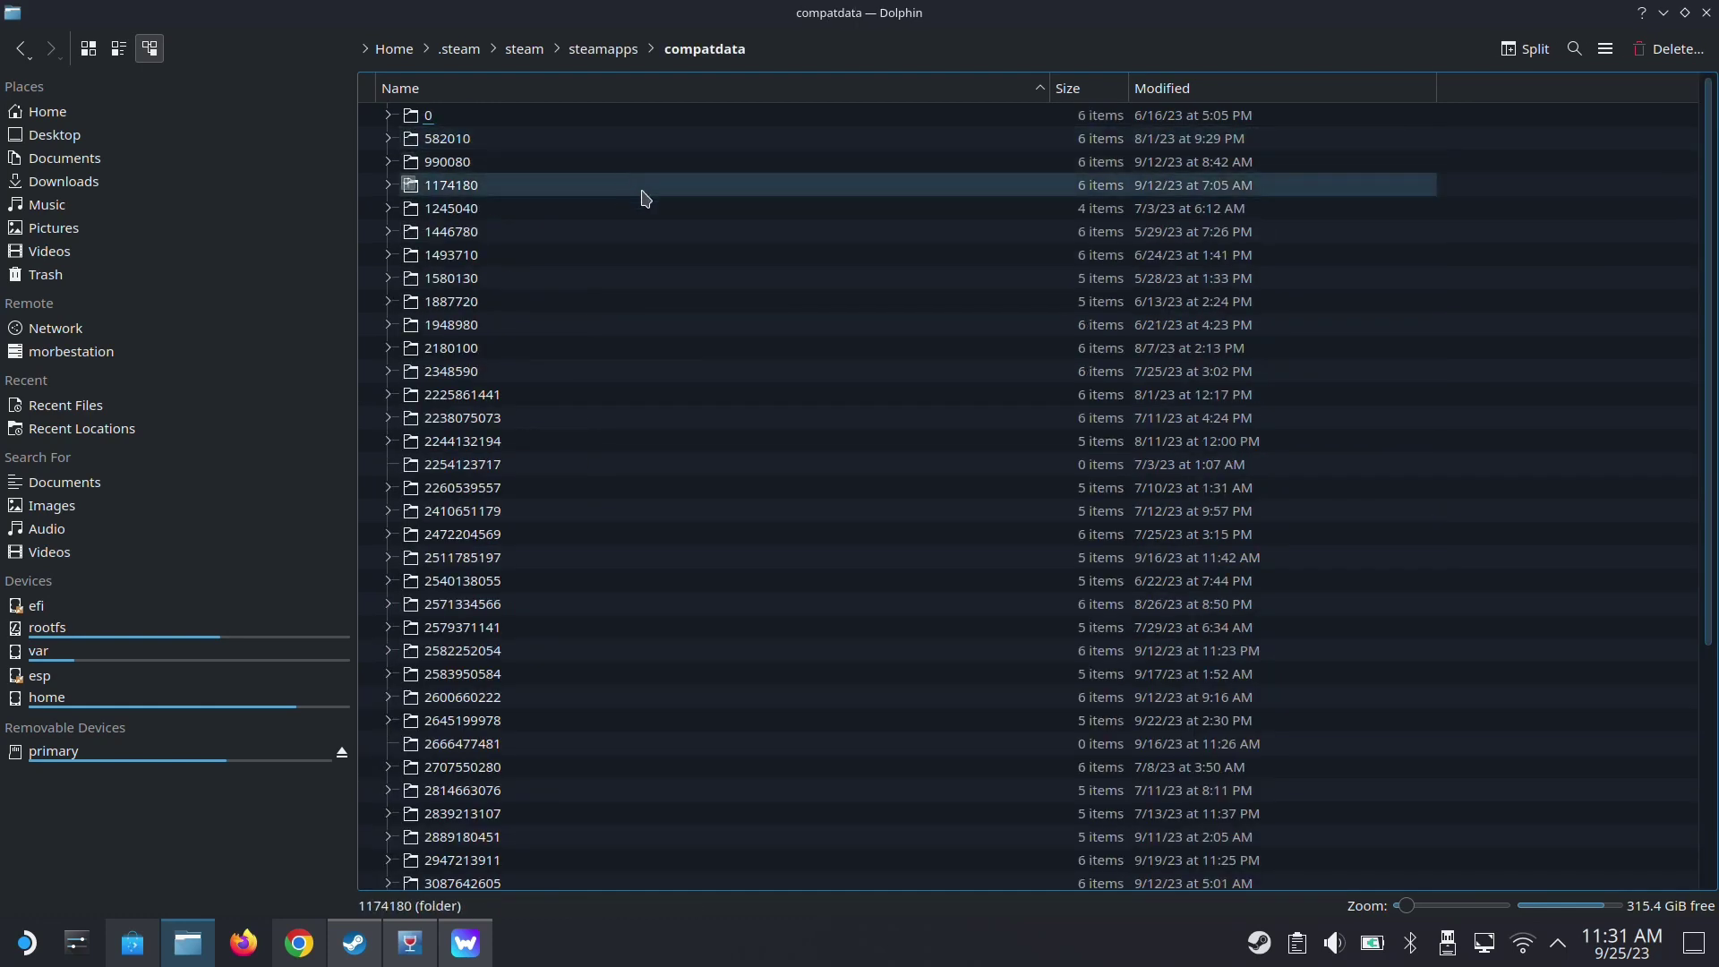
{"action": "left_click", "coordinate": [410, 951]}
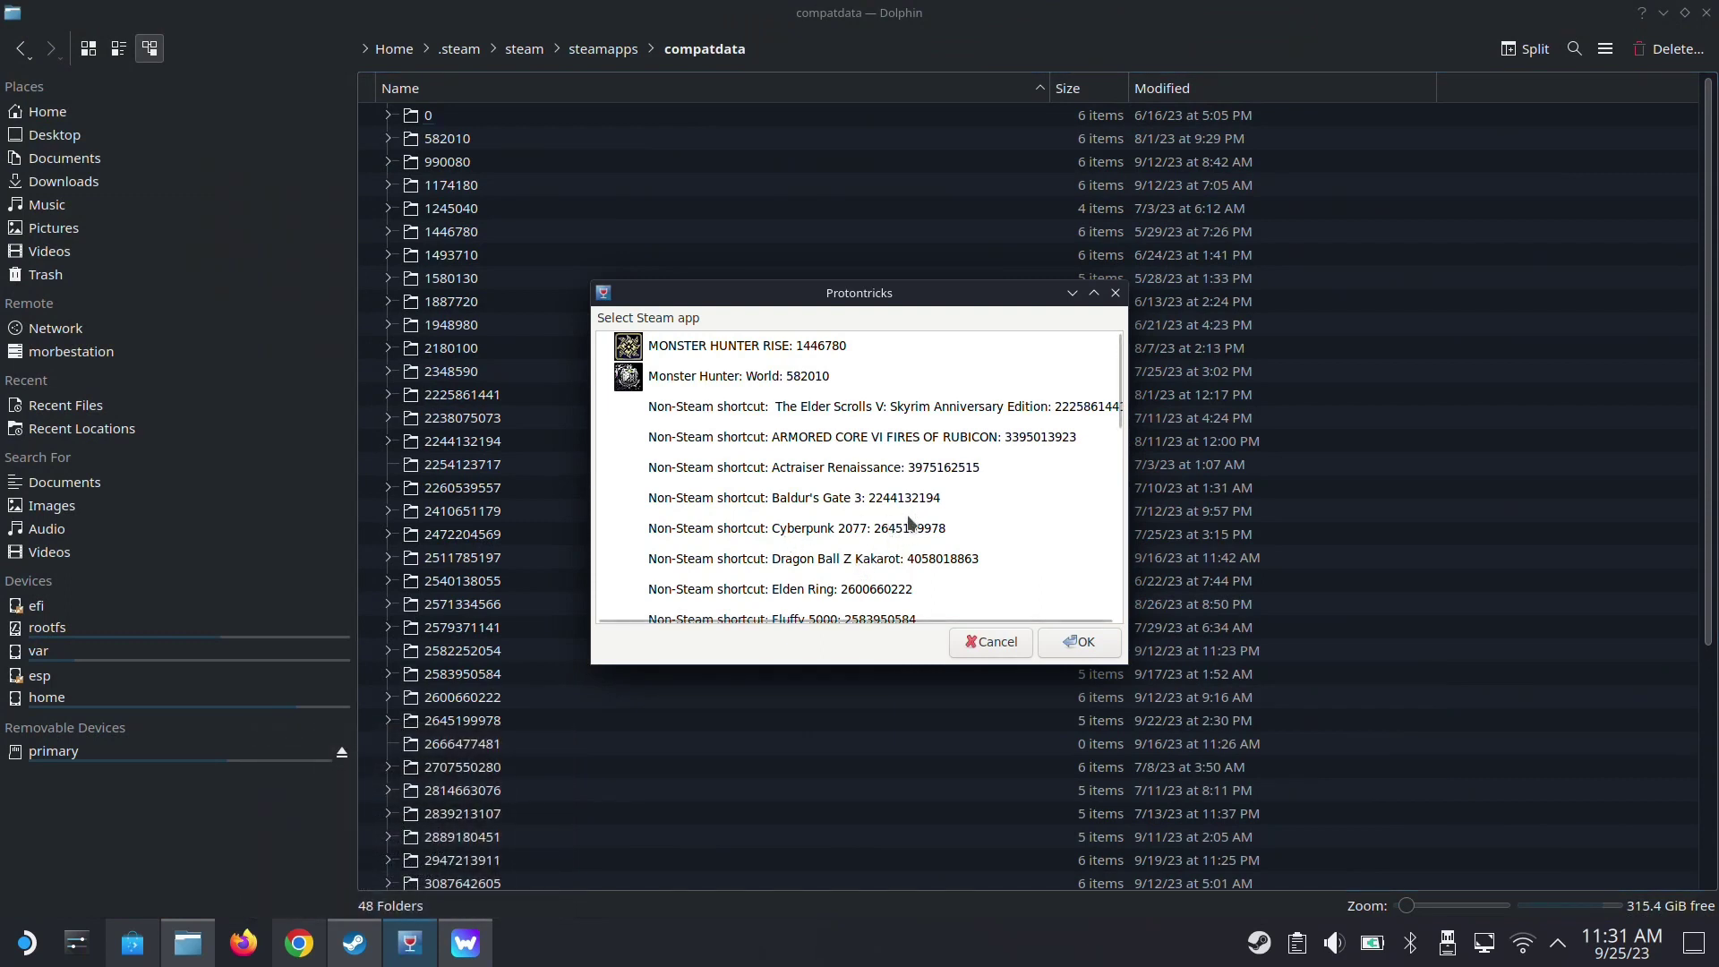
{"action": "left_click", "coordinate": [475, 443]}
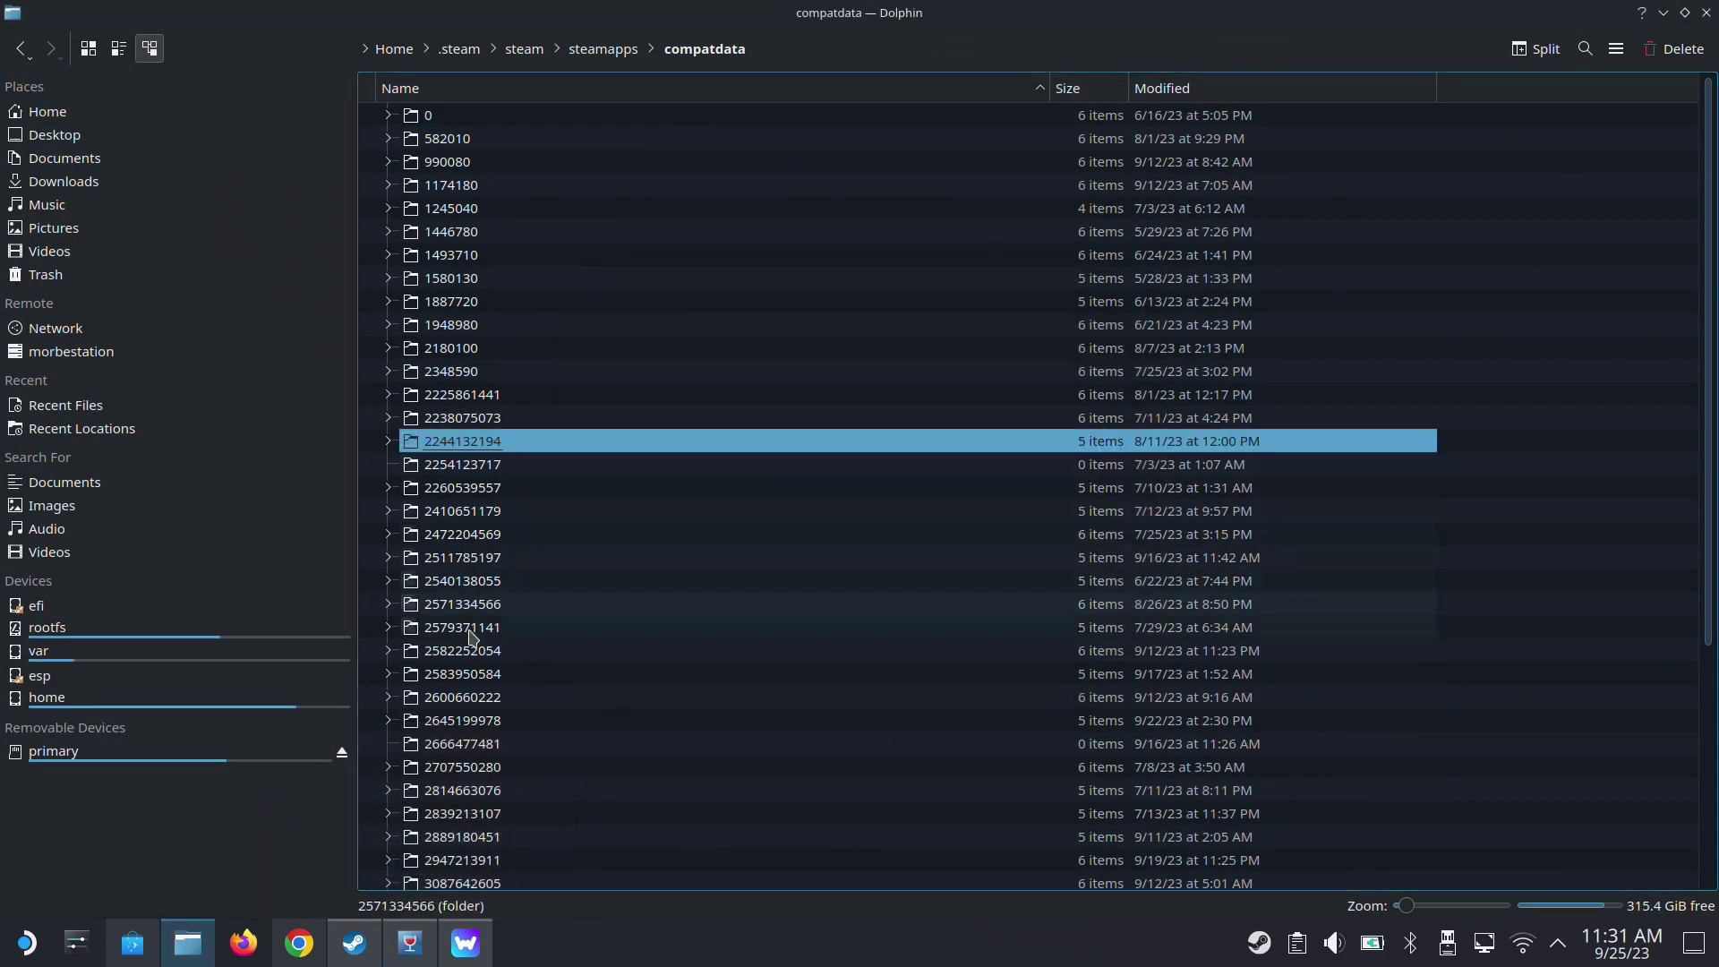
{"action": "left_click", "coordinate": [470, 724]}
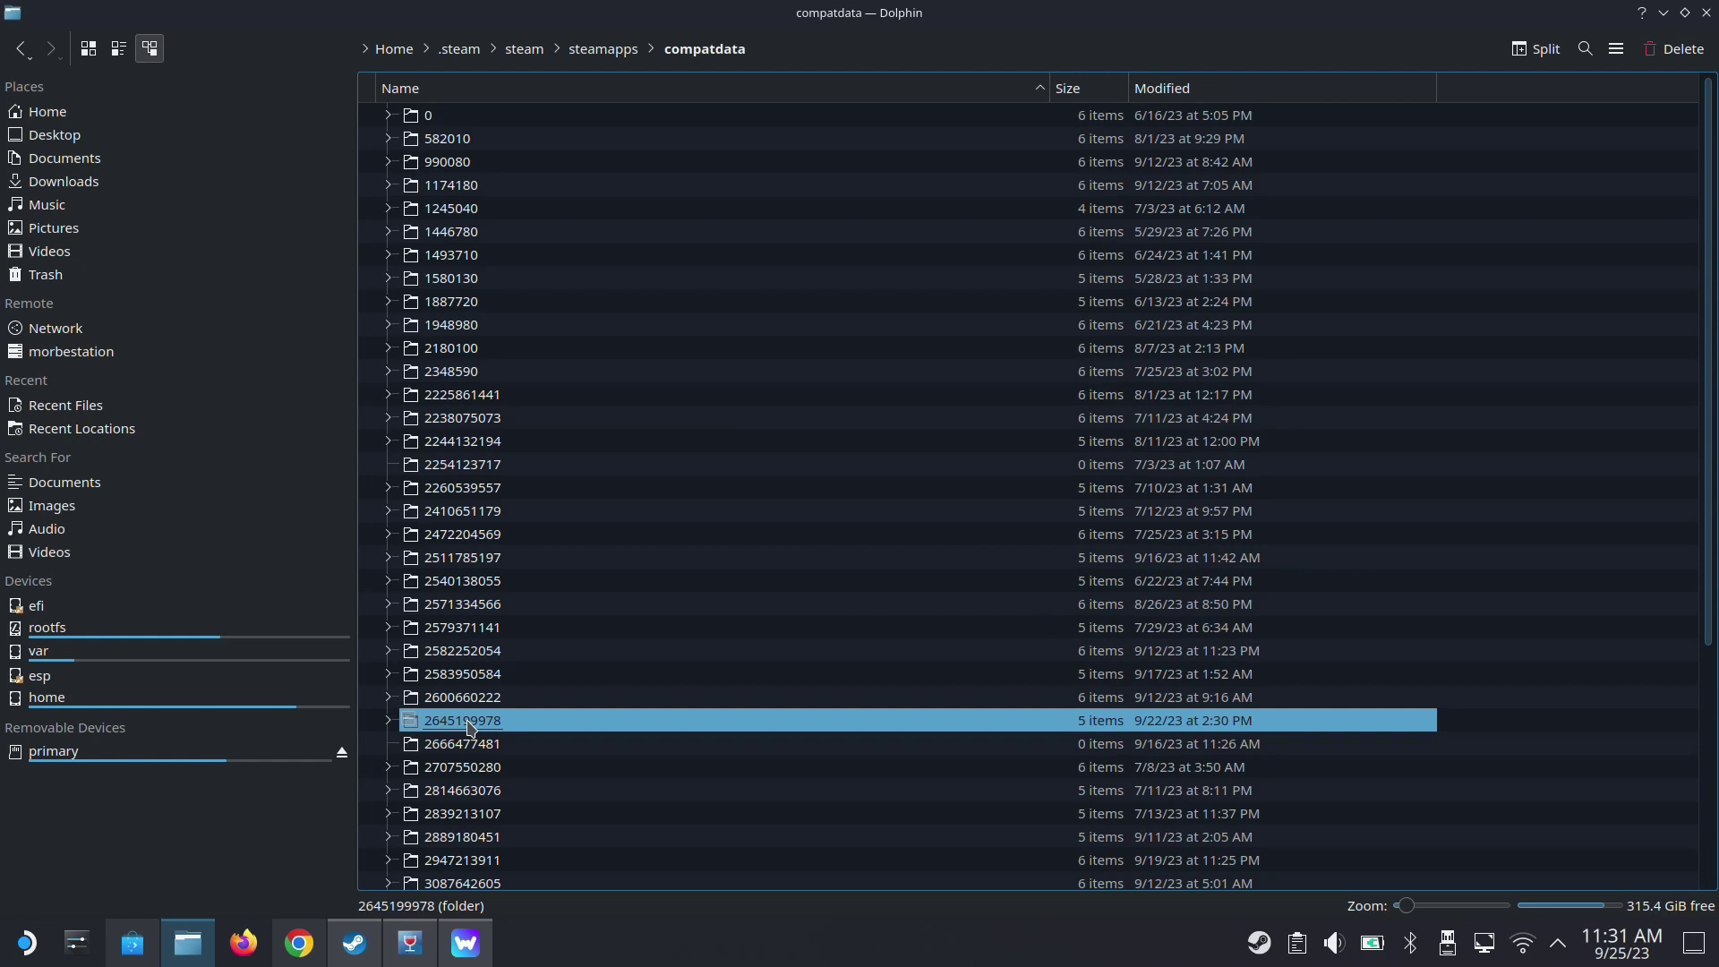
{"action": "double_click", "coordinate": [471, 725]}
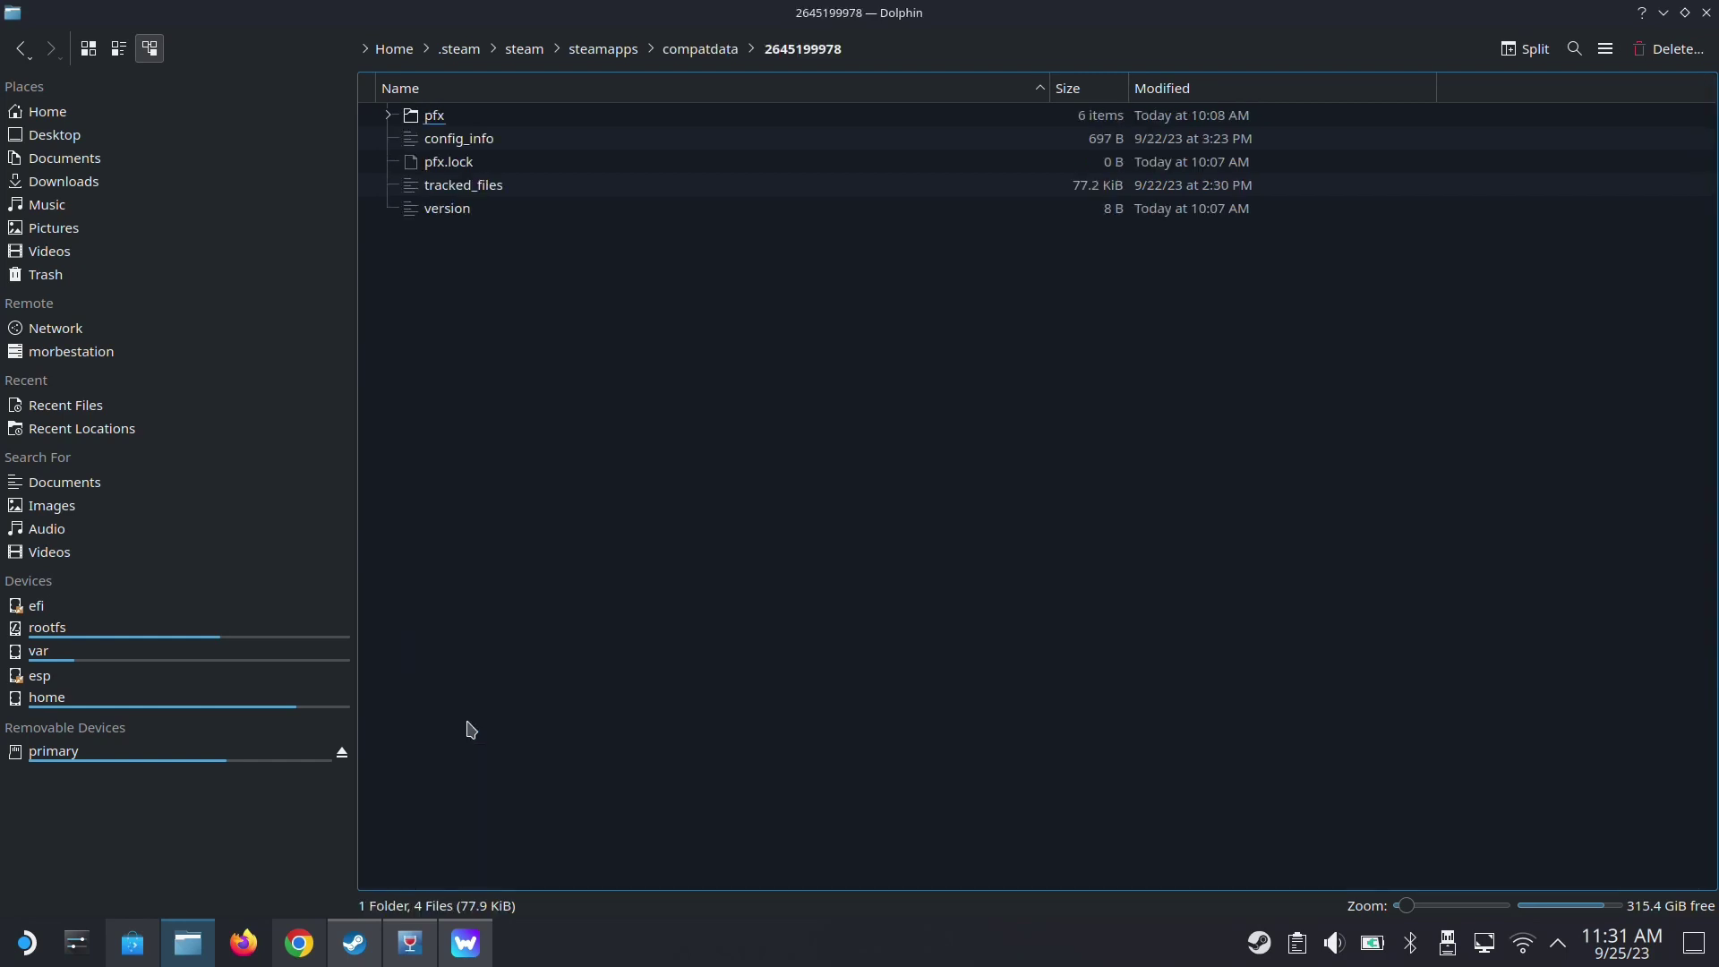
{"action": "double_click", "coordinate": [600, 115]}
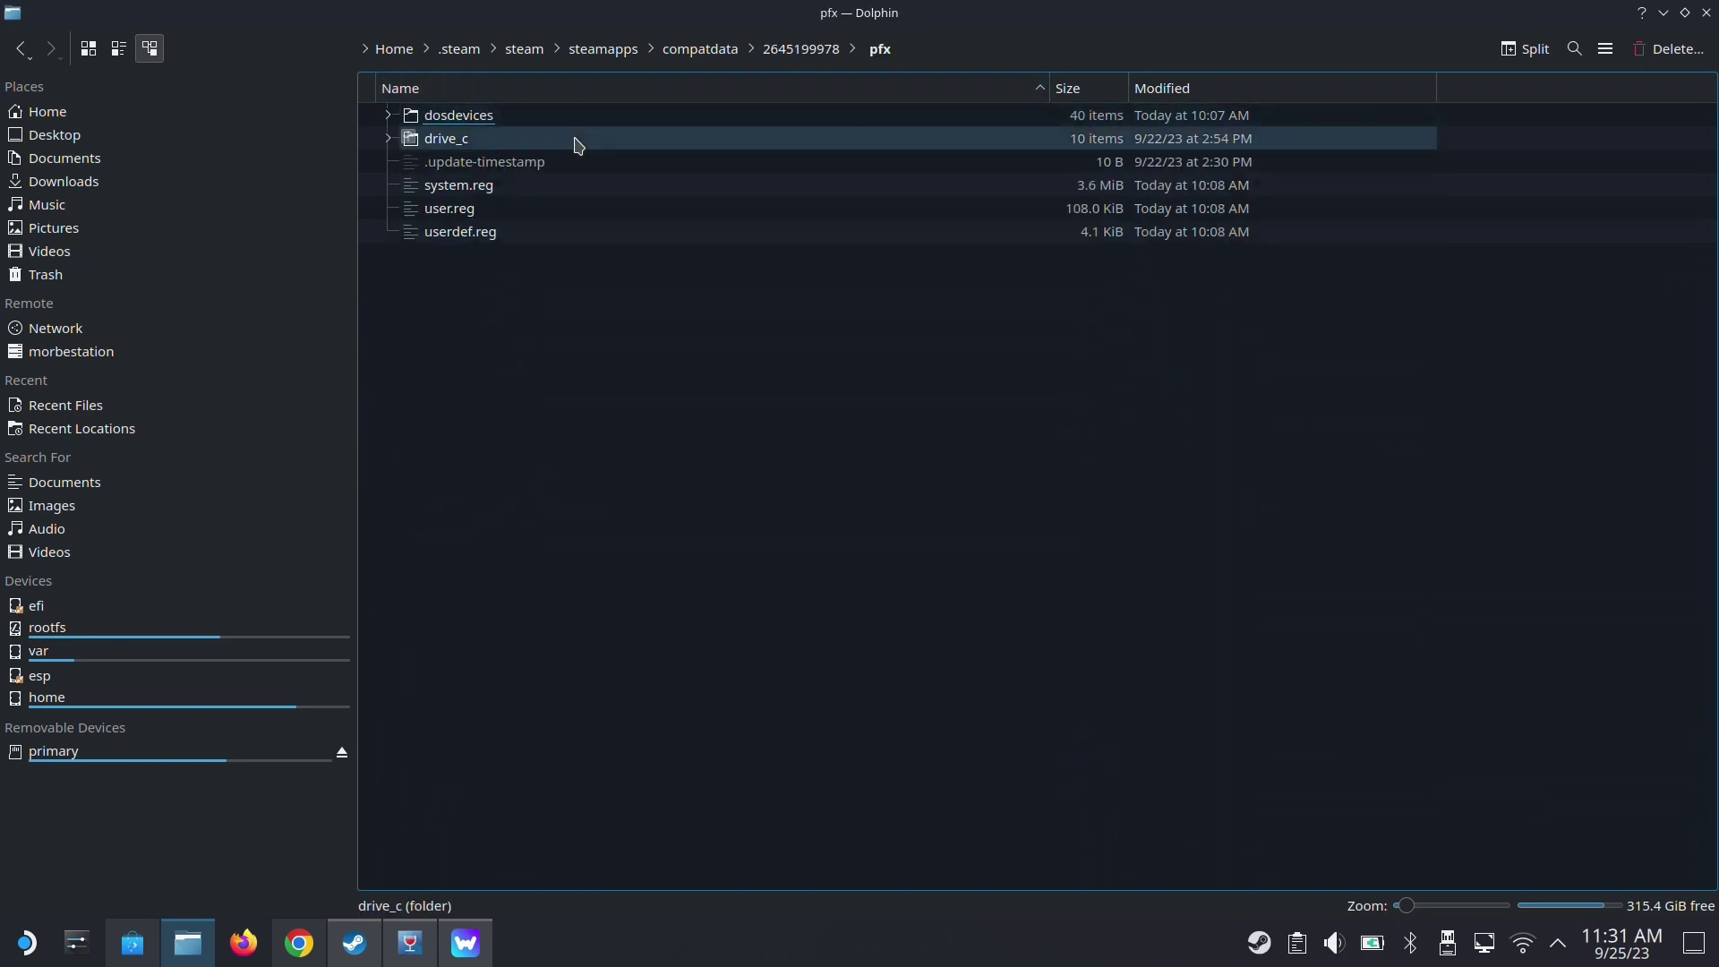
{"action": "double_click", "coordinate": [578, 144]}
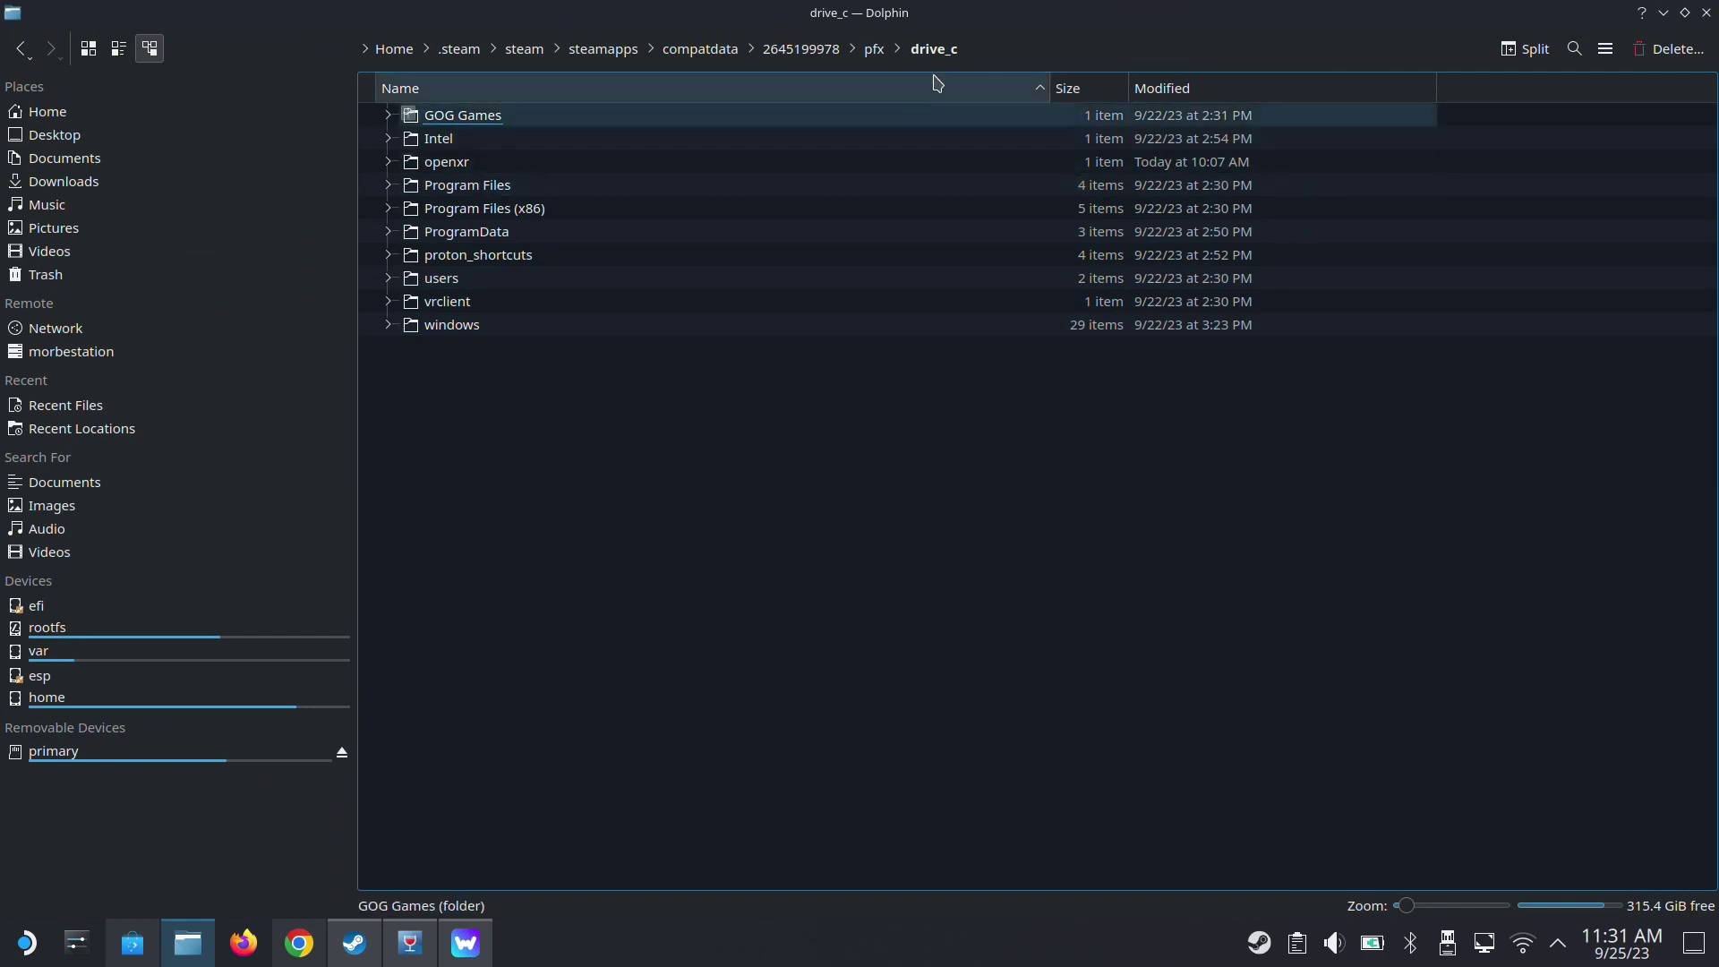
- Examine the Cyberpunk 2077 save folder under users/steamuser/Saved Games/CD Projekt Red and return to its parent folder
{"action": "double_click", "coordinate": [444, 280]}
{"action": "double_click", "coordinate": [475, 143]}
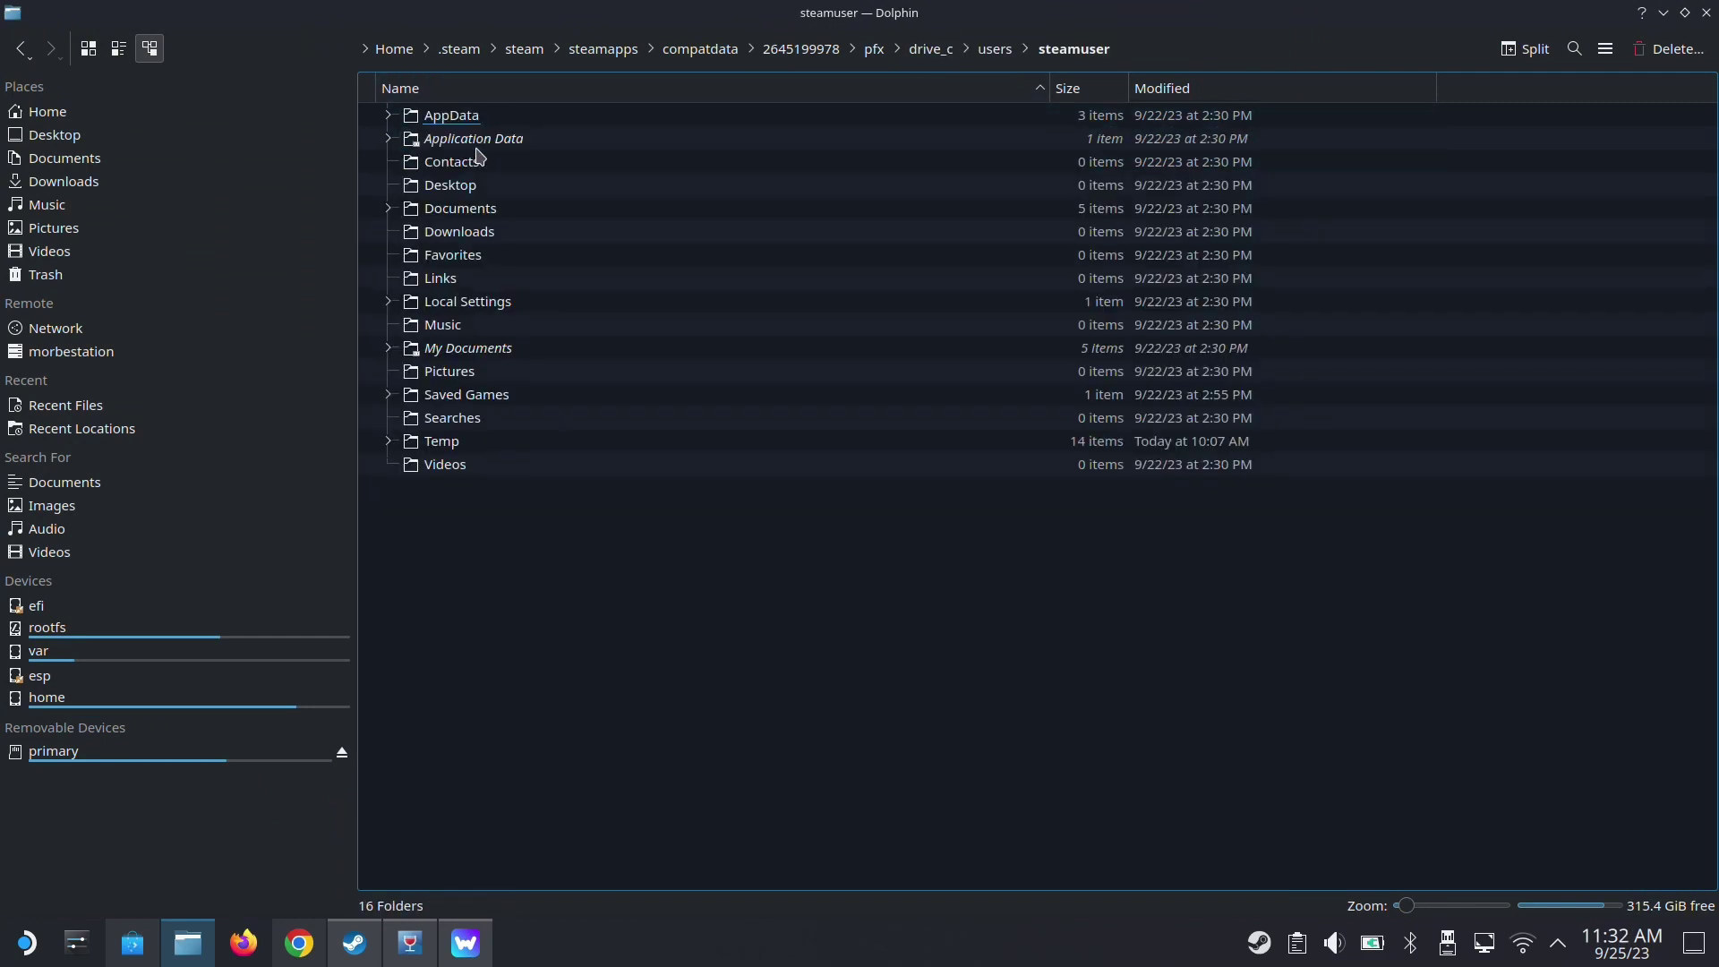
{"action": "double_click", "coordinate": [476, 395]}
{"action": "double_click", "coordinate": [512, 127]}
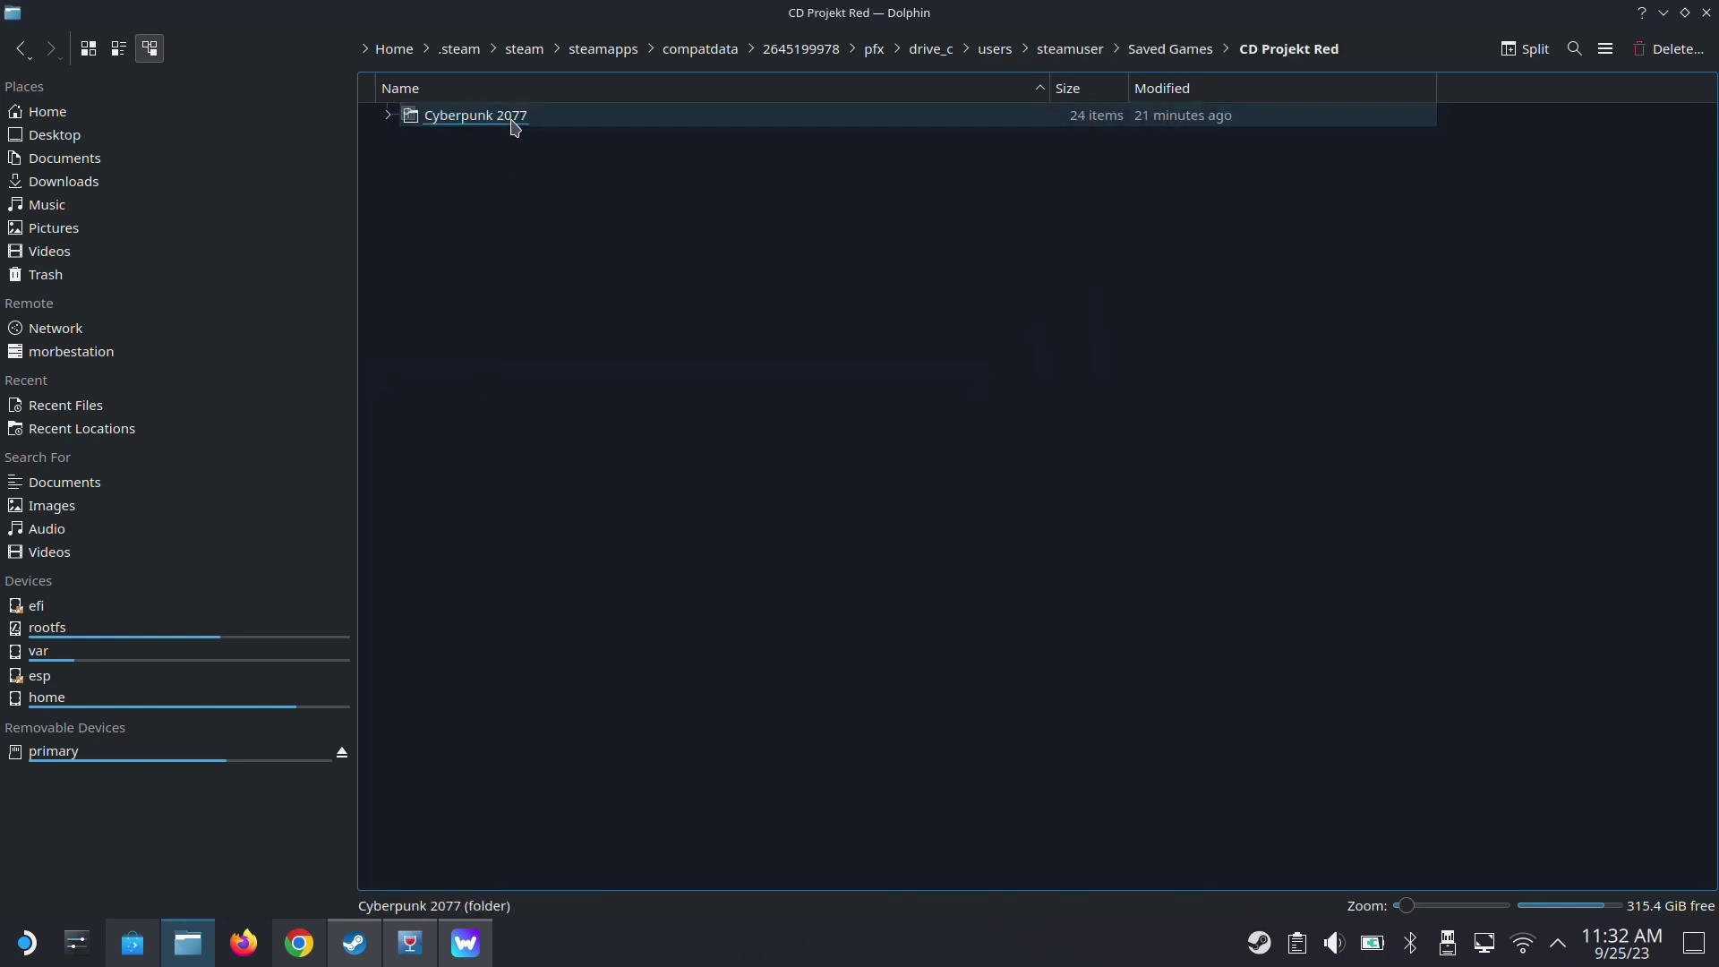
{"action": "double_click", "coordinate": [513, 126]}
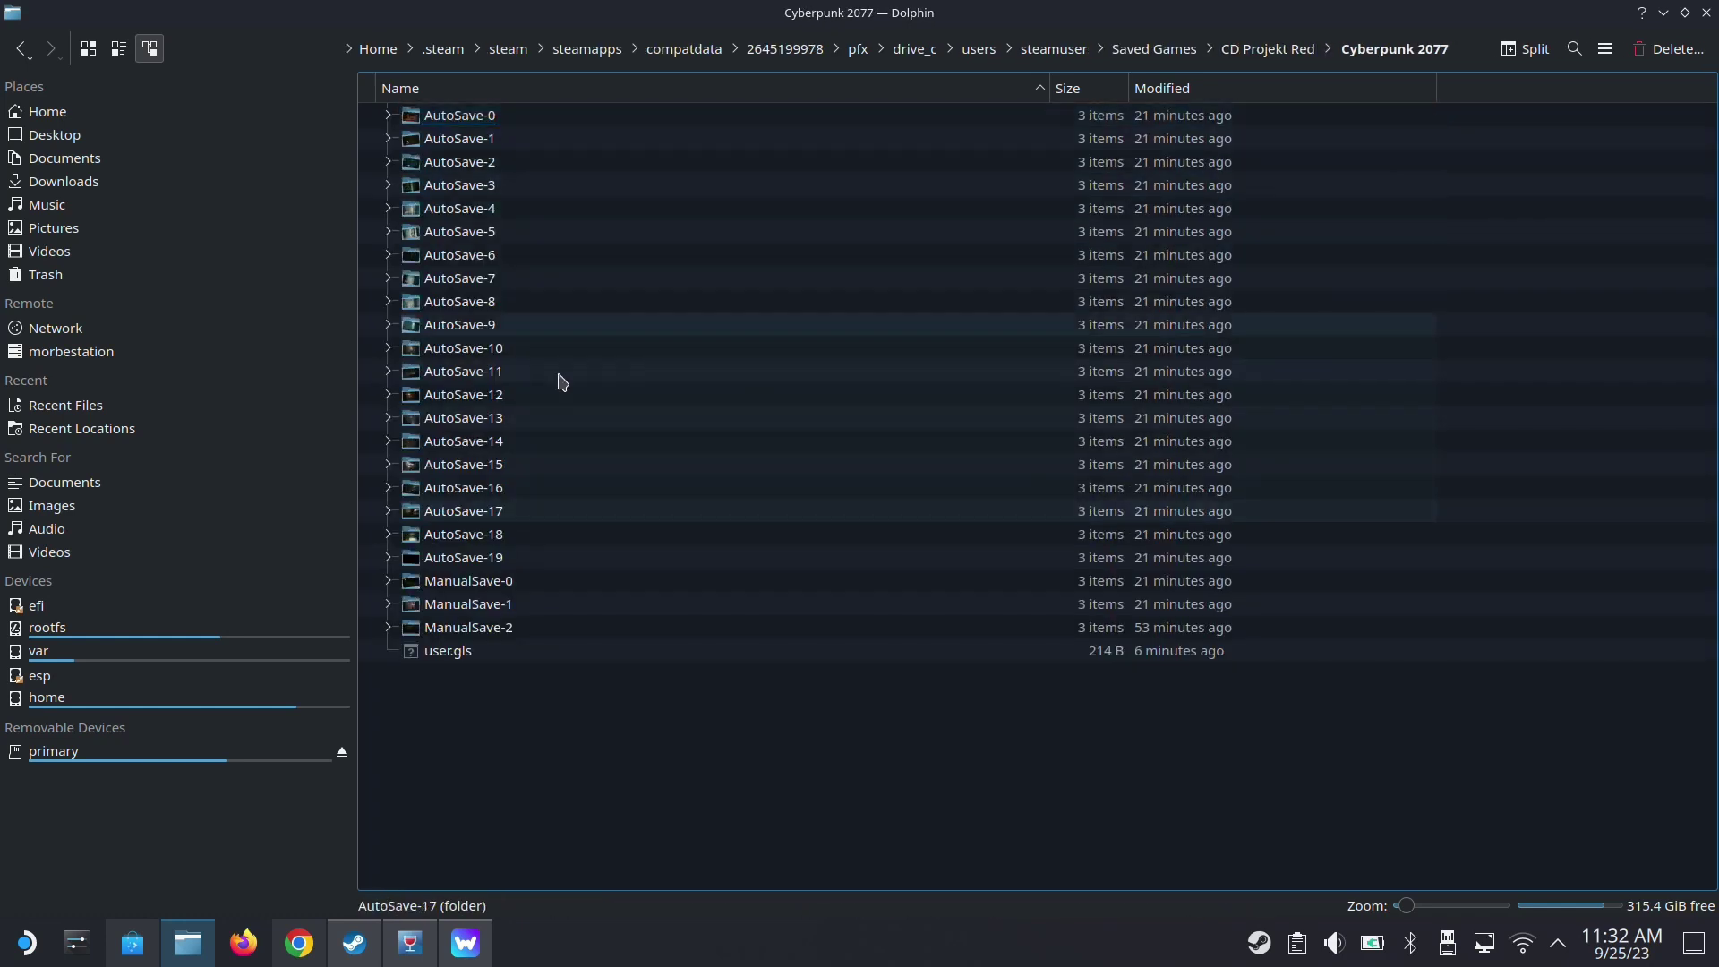
{"action": "left_click", "coordinate": [1273, 51]}
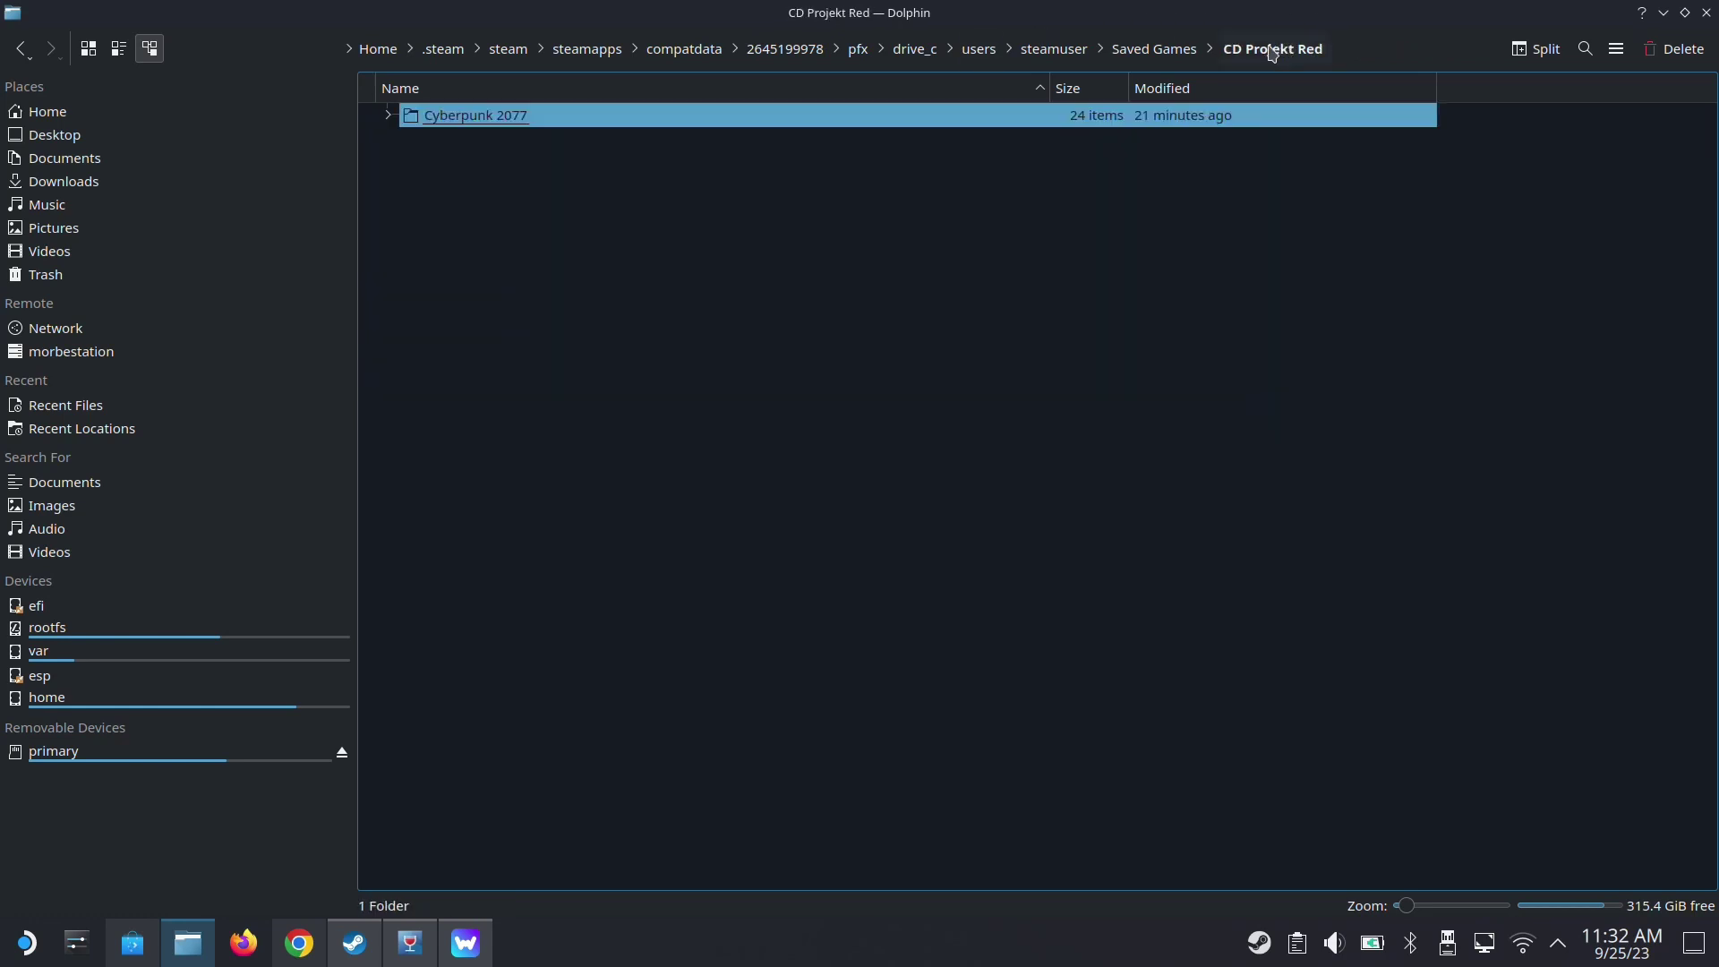
- Start adding a custom executable for Cyberpunk 2077 in WeMod and browse the file picker to /home/deck/.steam
{"action": "left_click", "coordinate": [466, 943]}
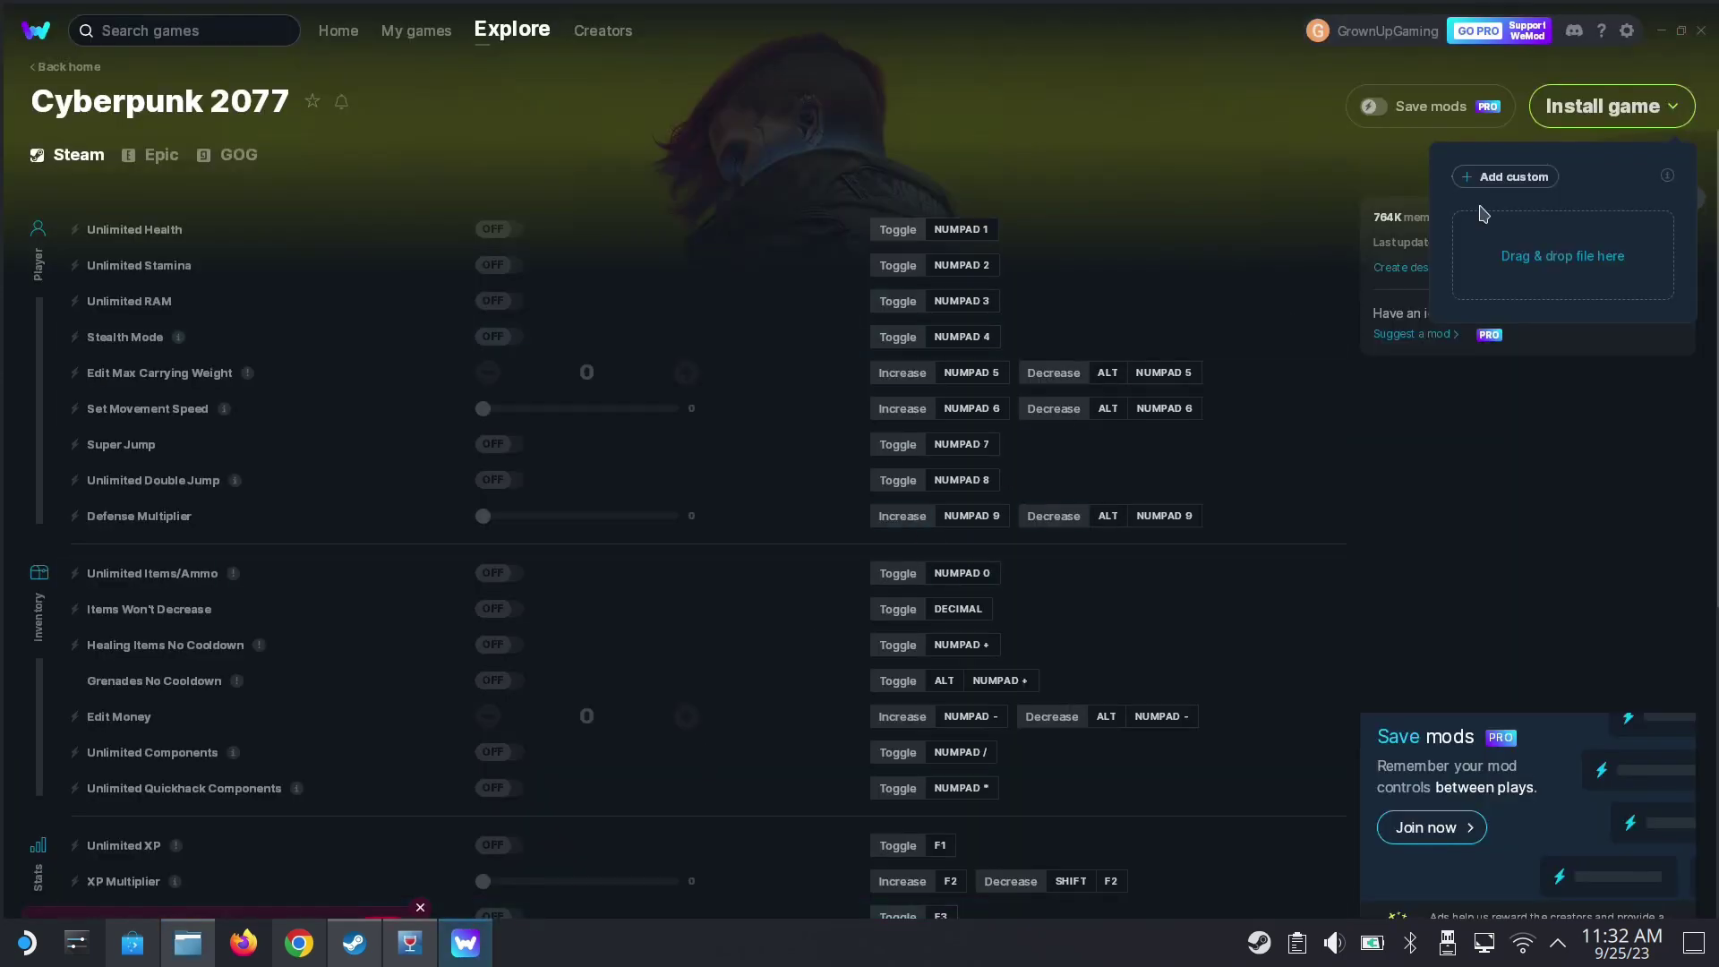
{"action": "left_click", "coordinate": [1493, 178]}
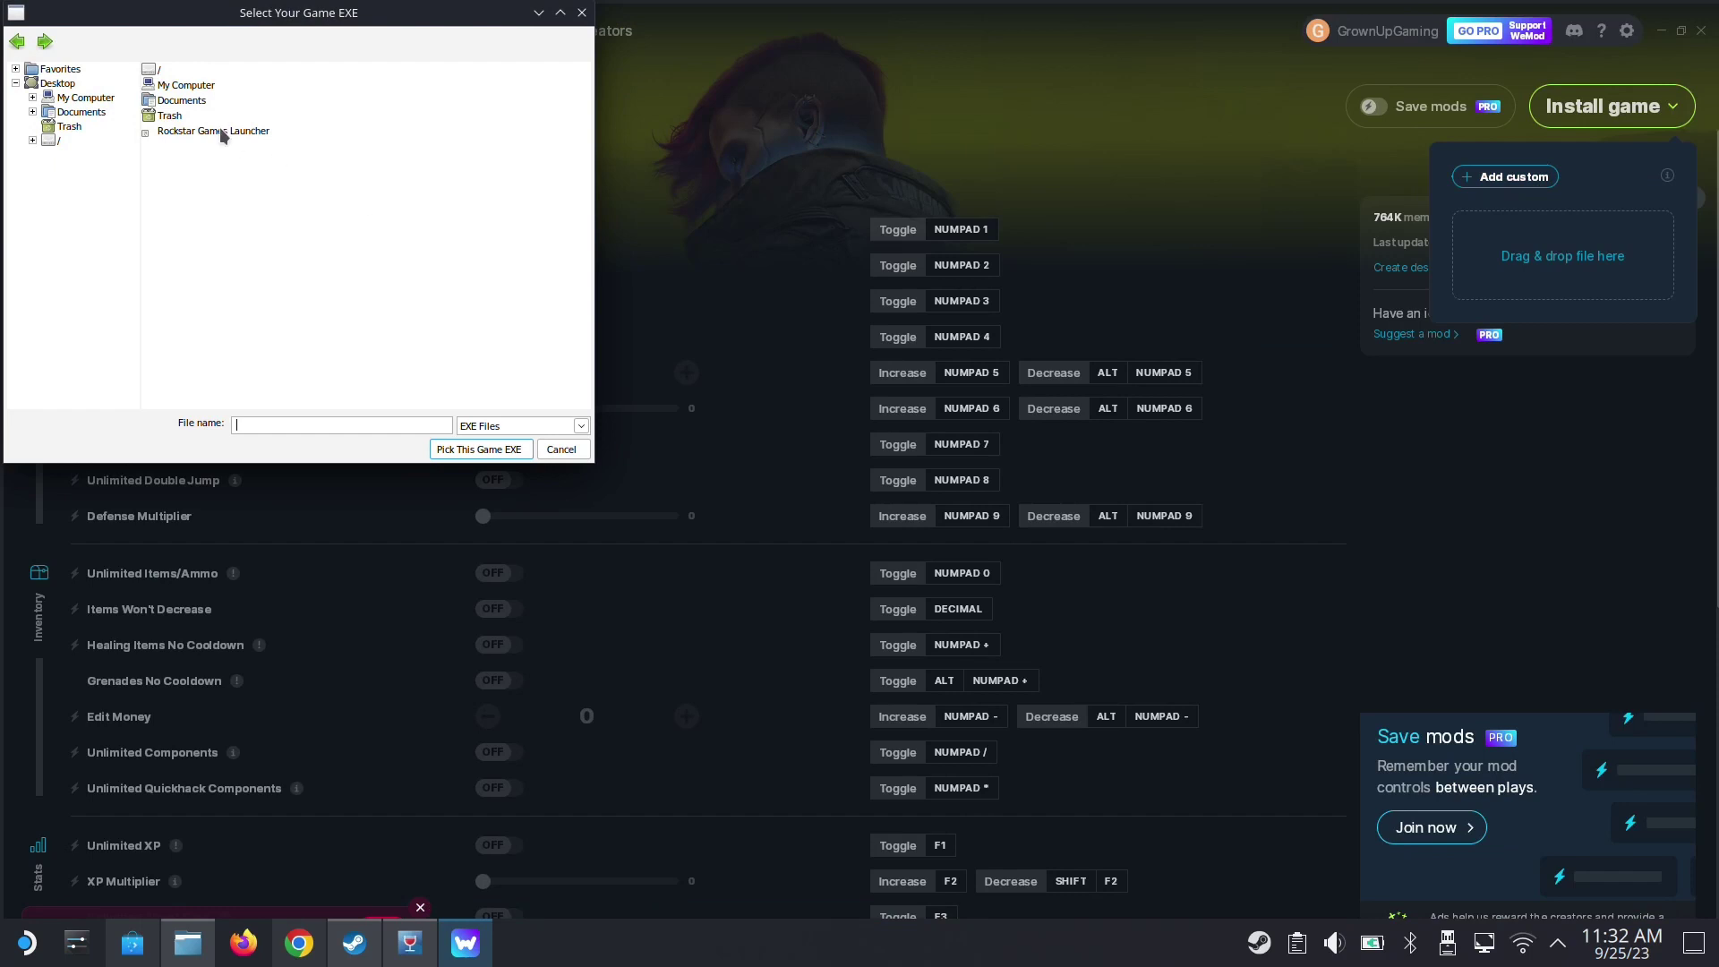
{"action": "double_click", "coordinate": [152, 85]}
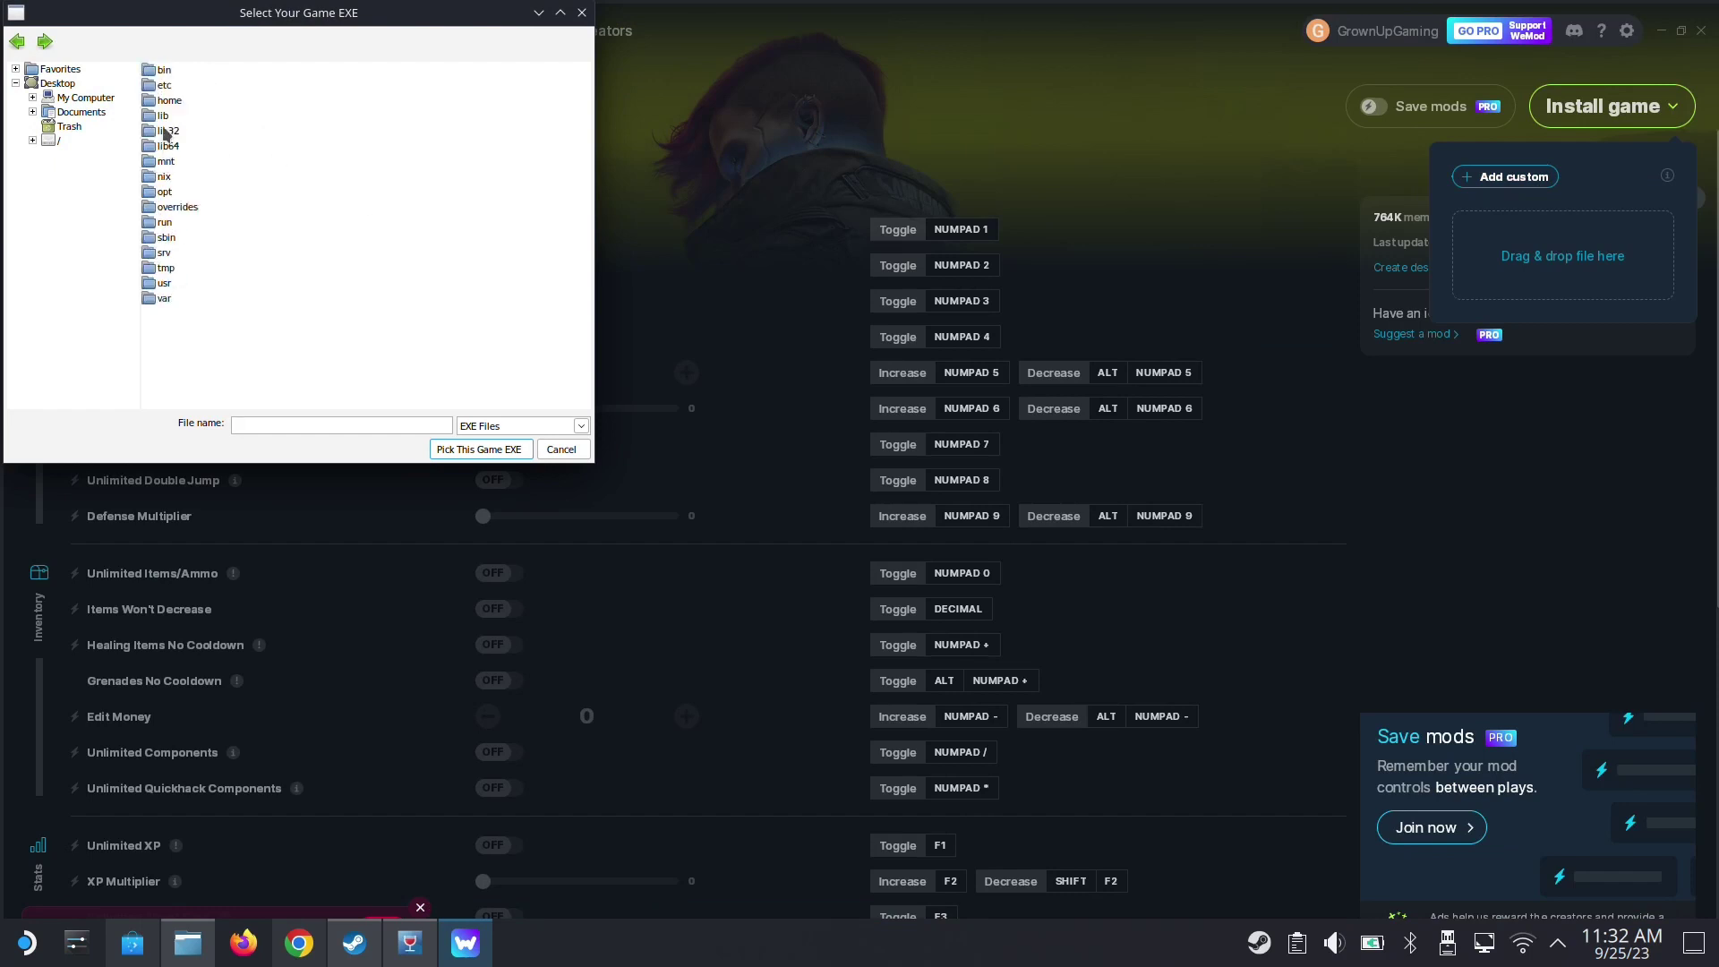
{"action": "double_click", "coordinate": [161, 102]}
{"action": "double_click", "coordinate": [168, 71]}
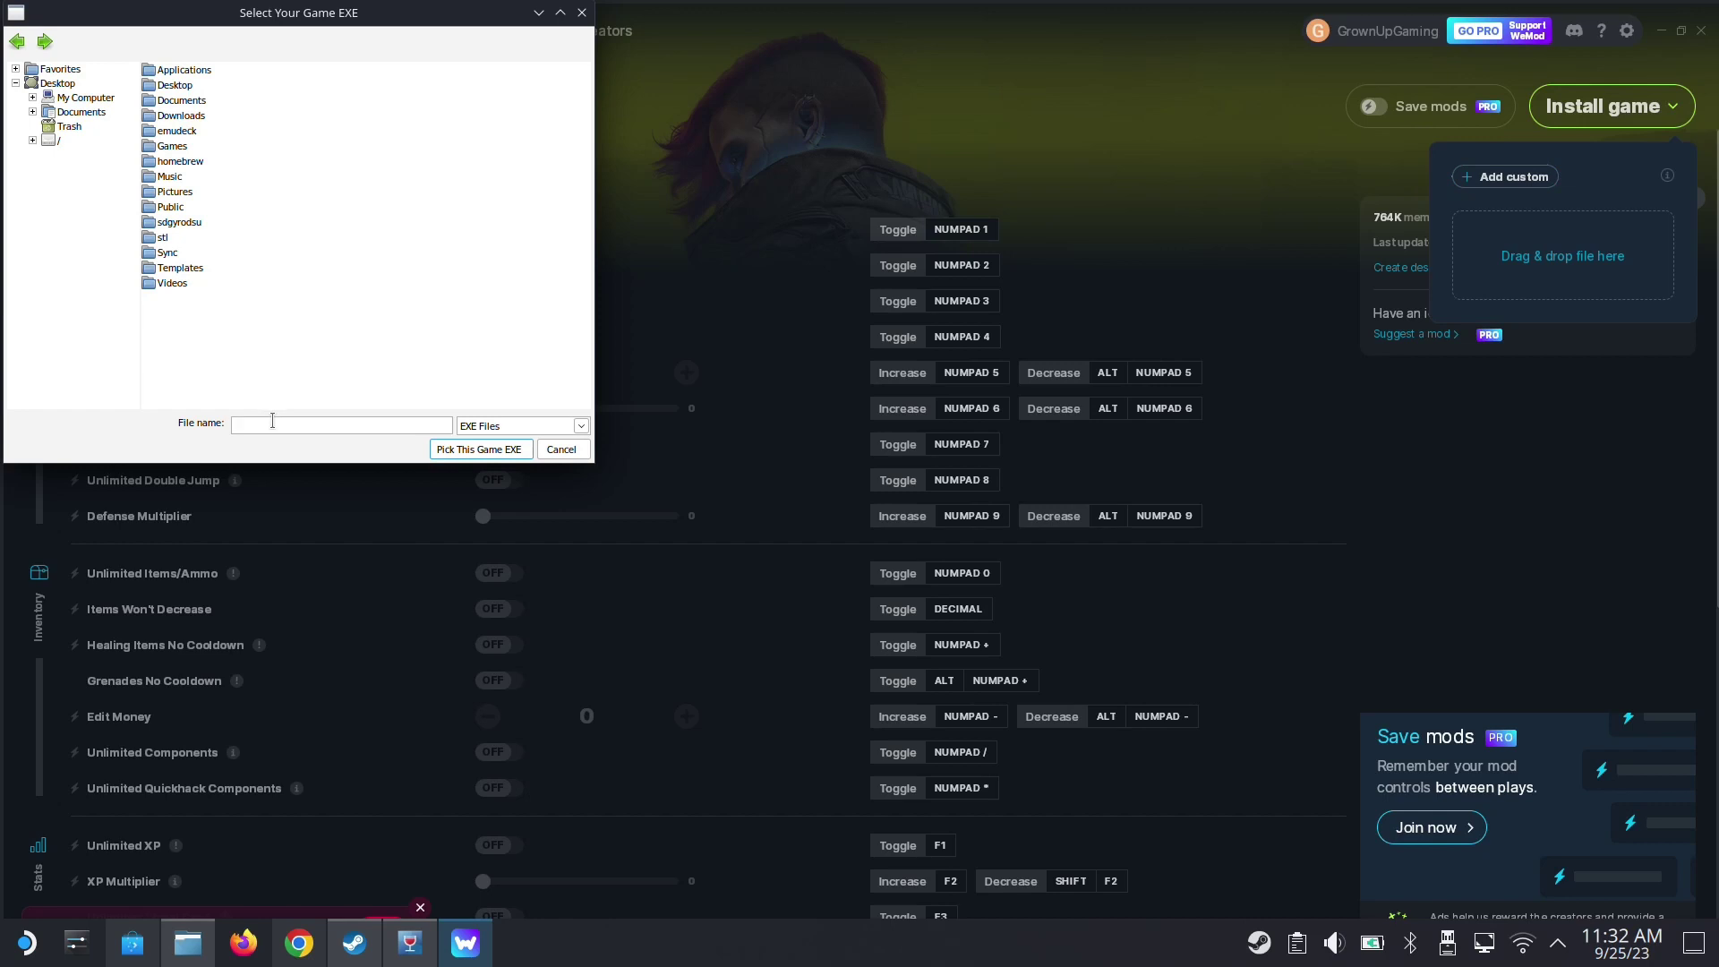
{"action": "key", "text": "Return"}
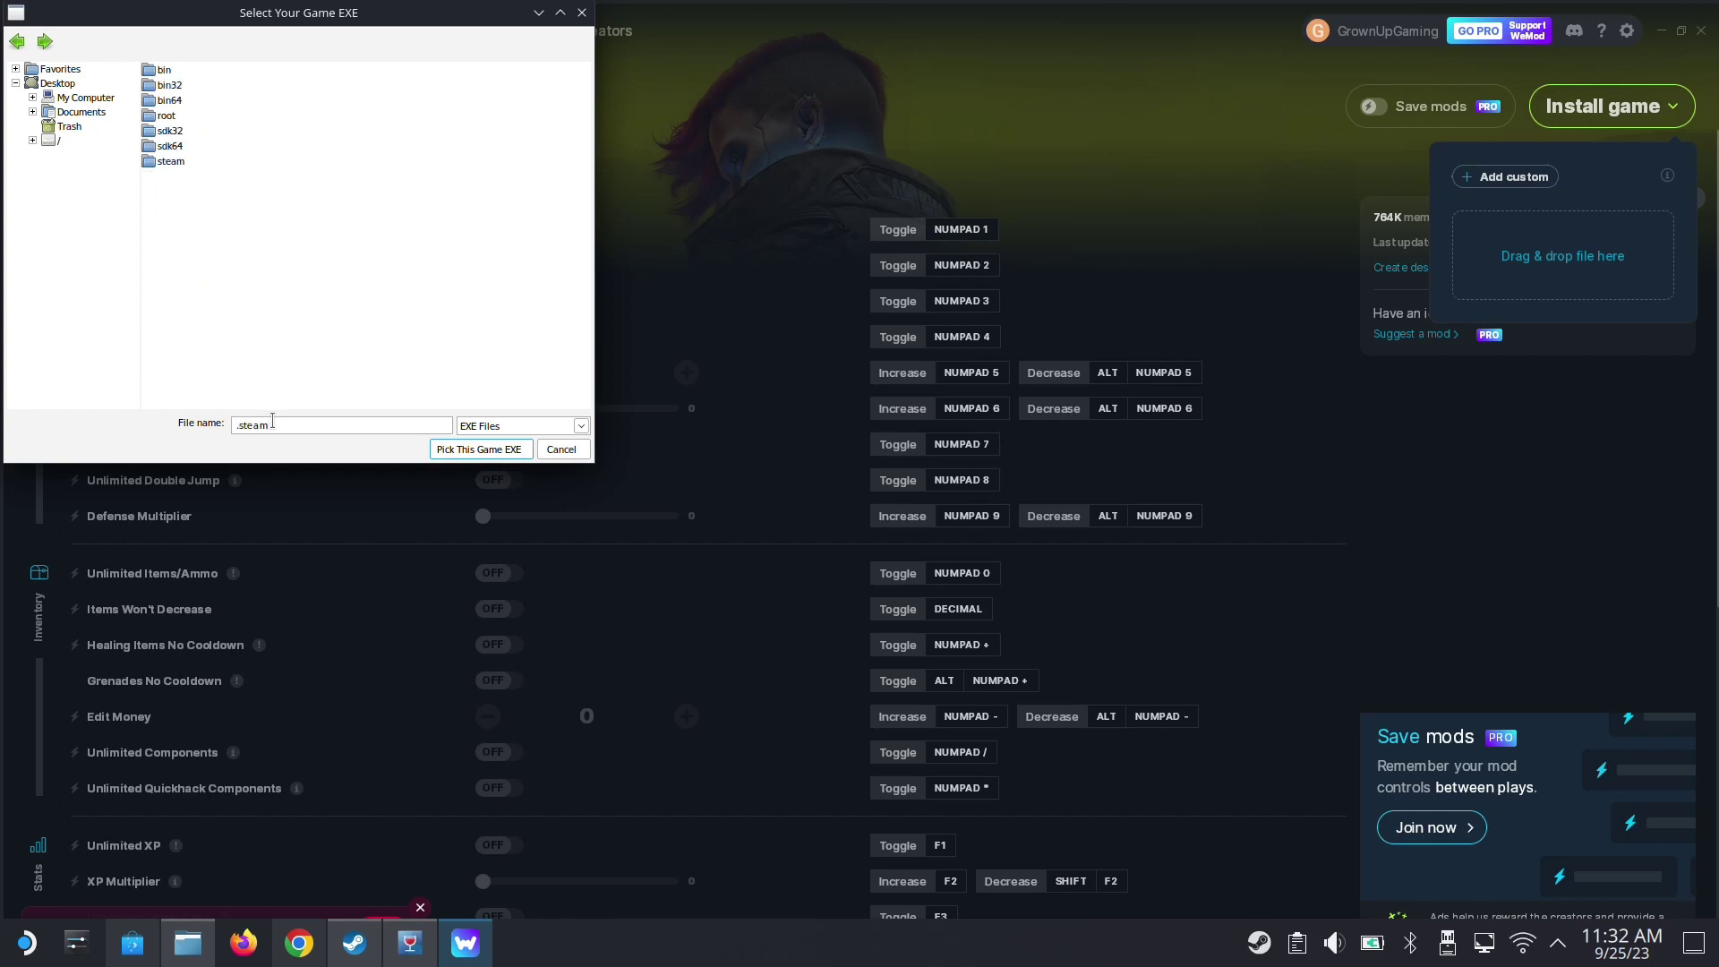
- Browse the executable picker from .steam to steam/steamapps/compatdata
{"action": "left_click", "coordinate": [171, 163]}
{"action": "double_click", "coordinate": [176, 165]}
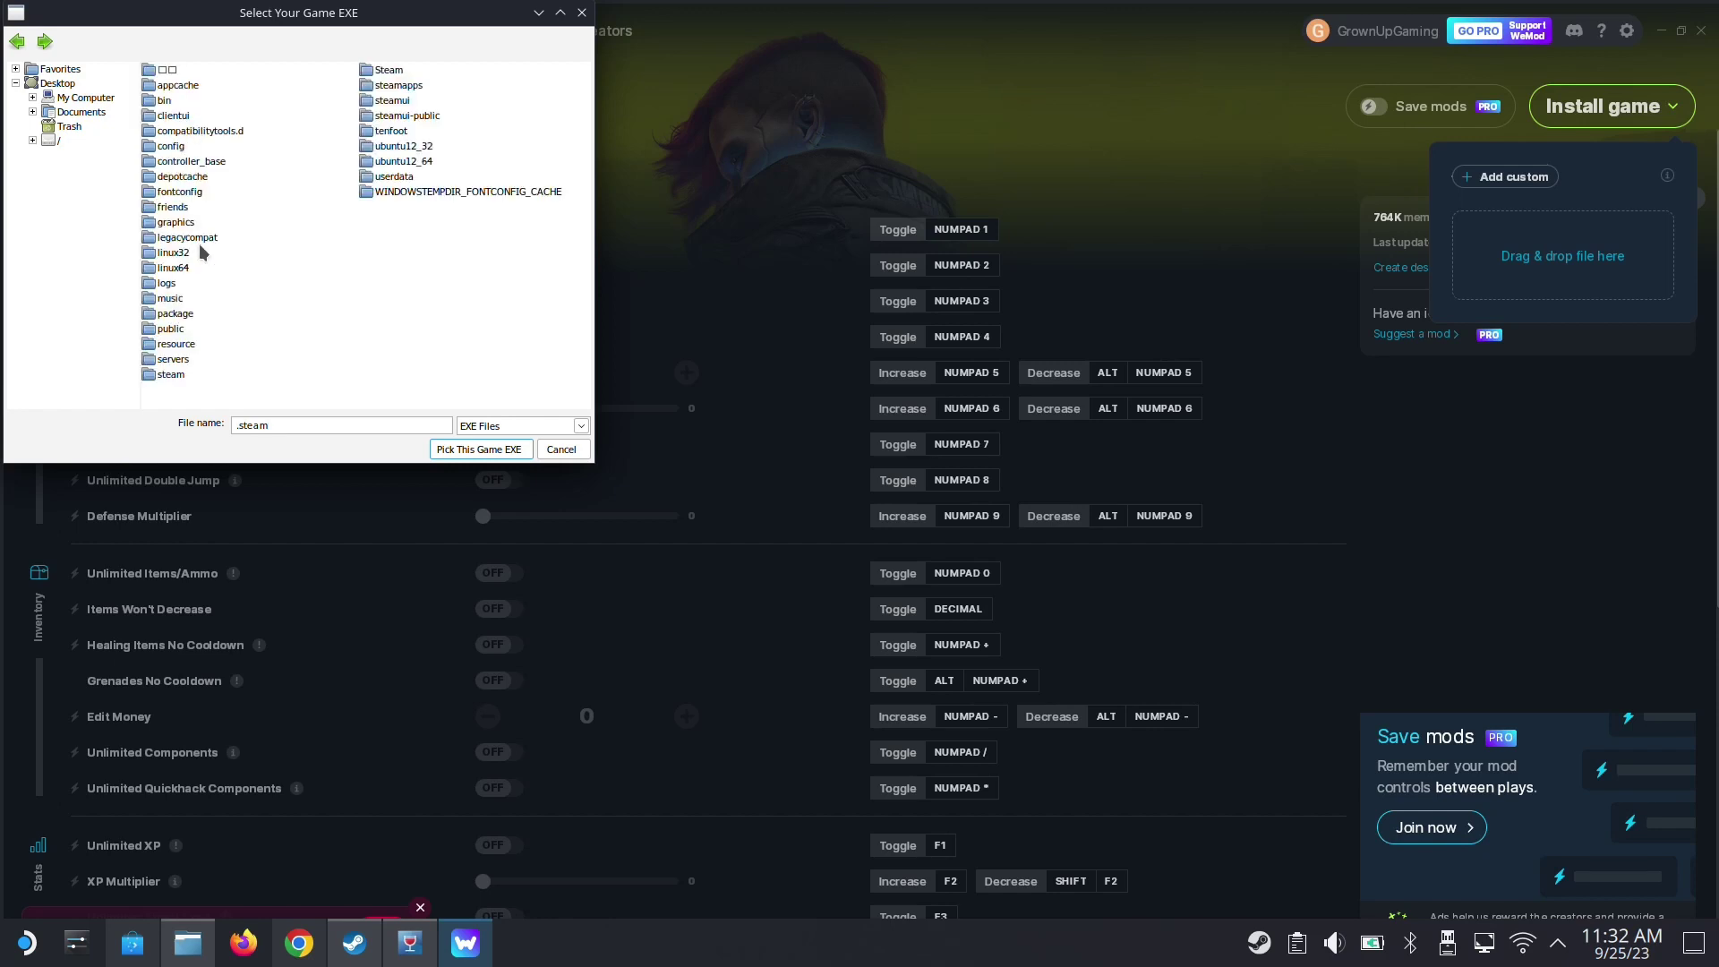
{"action": "double_click", "coordinate": [405, 84]}
{"action": "double_click", "coordinate": [199, 86]}
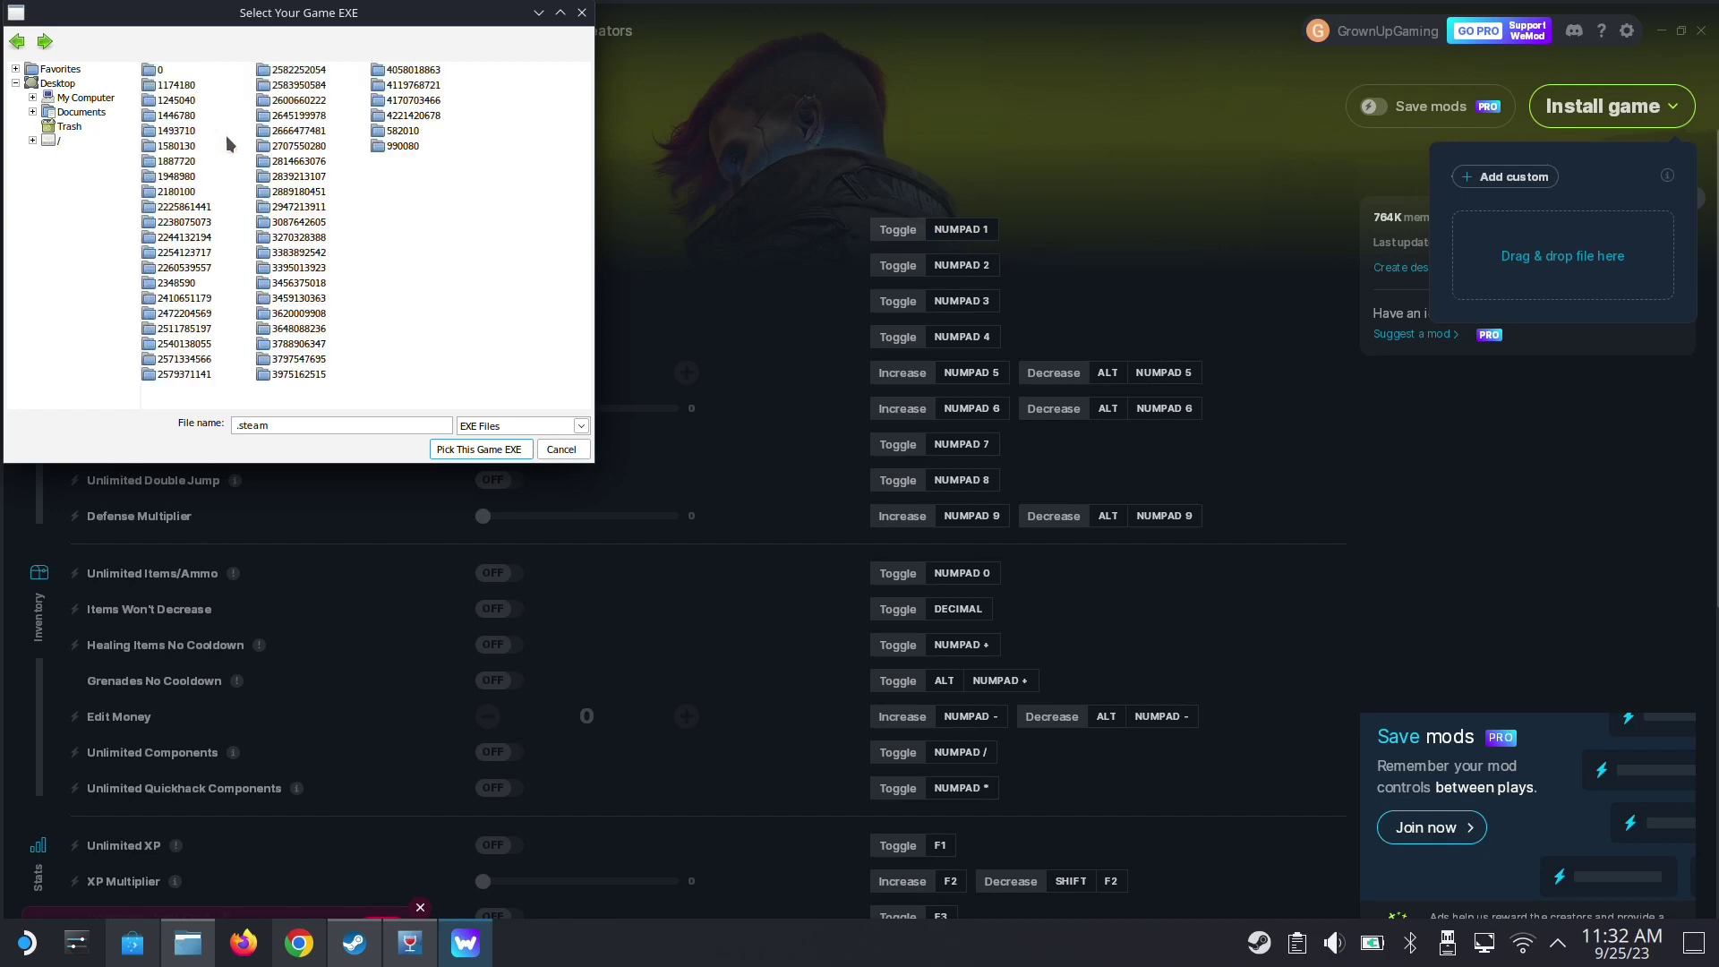
{"action": "left_click", "coordinate": [300, 115]}
{"action": "double_click", "coordinate": [305, 115]}
{"action": "left_click", "coordinate": [165, 78]}
{"action": "double_click", "coordinate": [165, 77]}
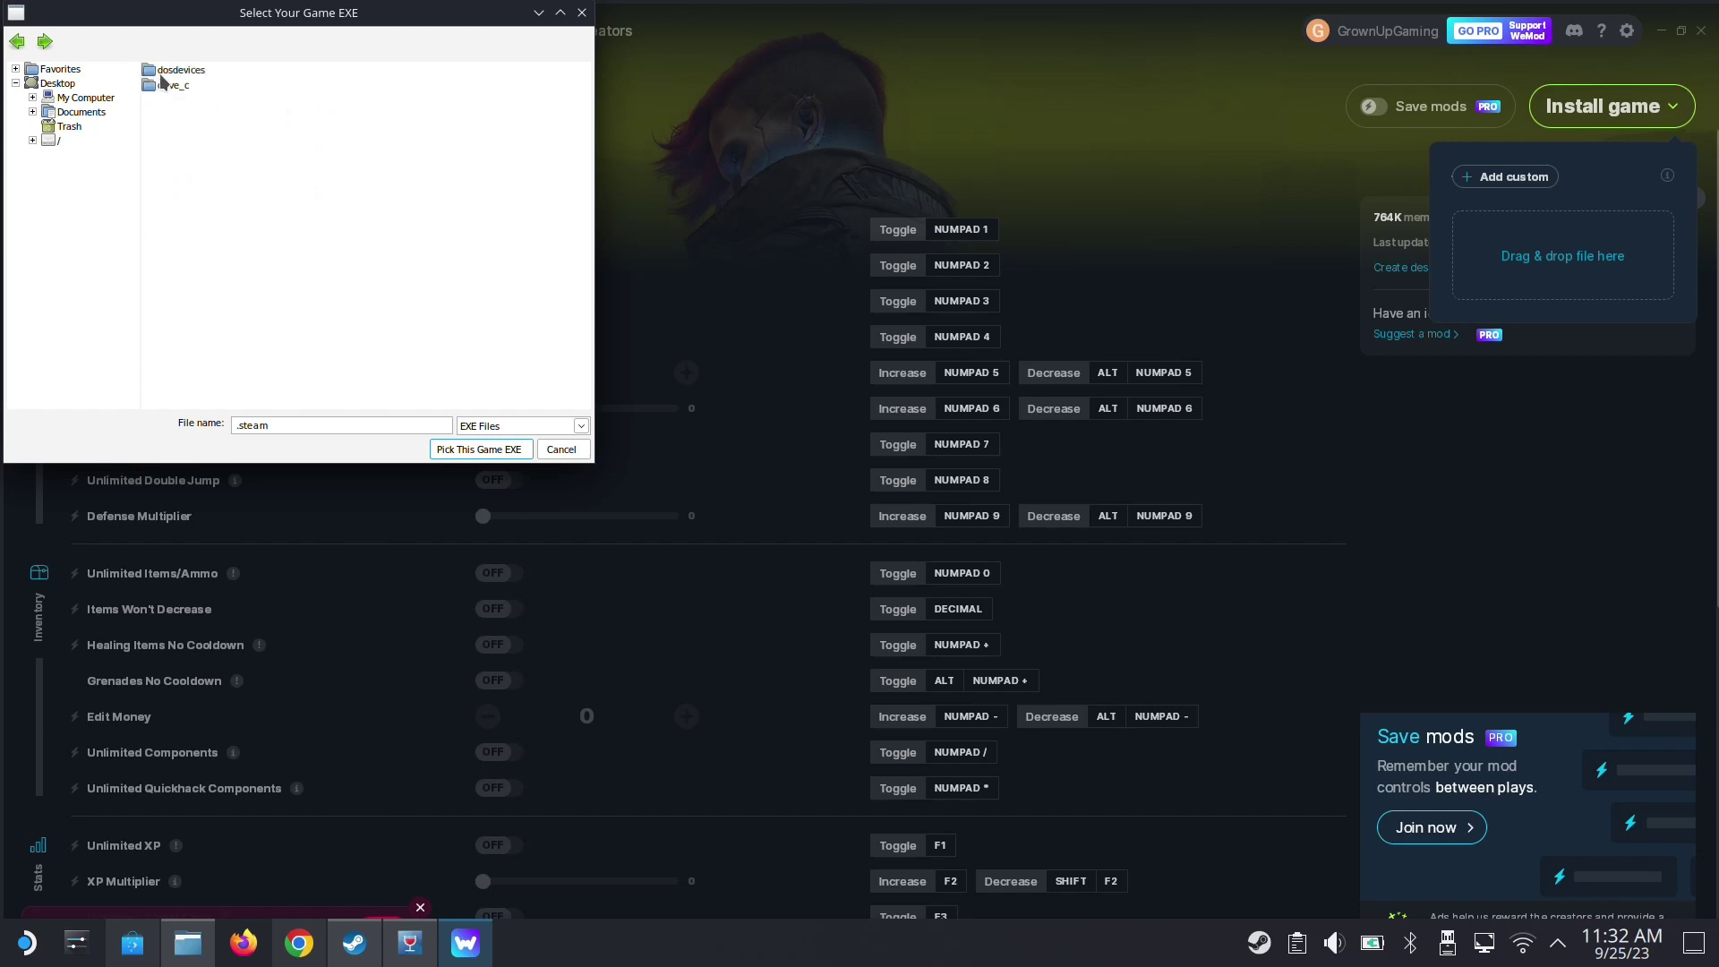
{"action": "left_click", "coordinate": [168, 86]}
{"action": "double_click", "coordinate": [169, 87]}
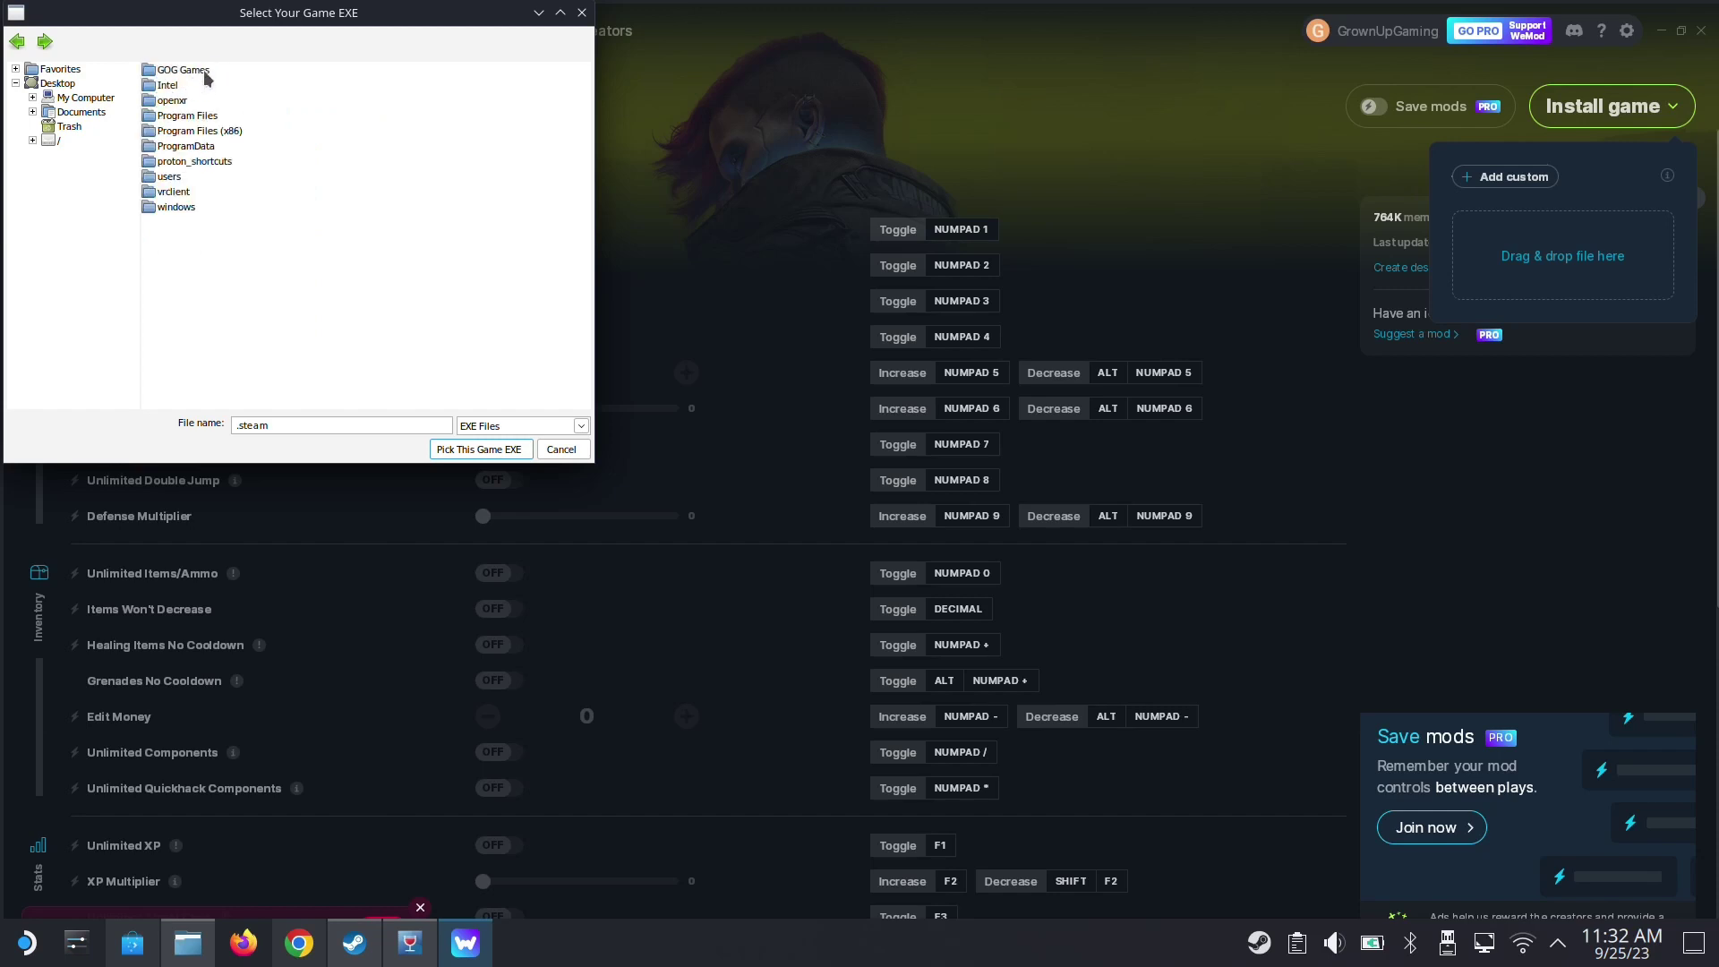
- Choose Cyberpunk2077.exe from the game's bin directory under GOG Games as the custom game executable
{"action": "left_click", "coordinate": [205, 72]}
{"action": "double_click", "coordinate": [205, 72]}
{"action": "left_click", "coordinate": [206, 70]}
{"action": "double_click", "coordinate": [206, 70]}
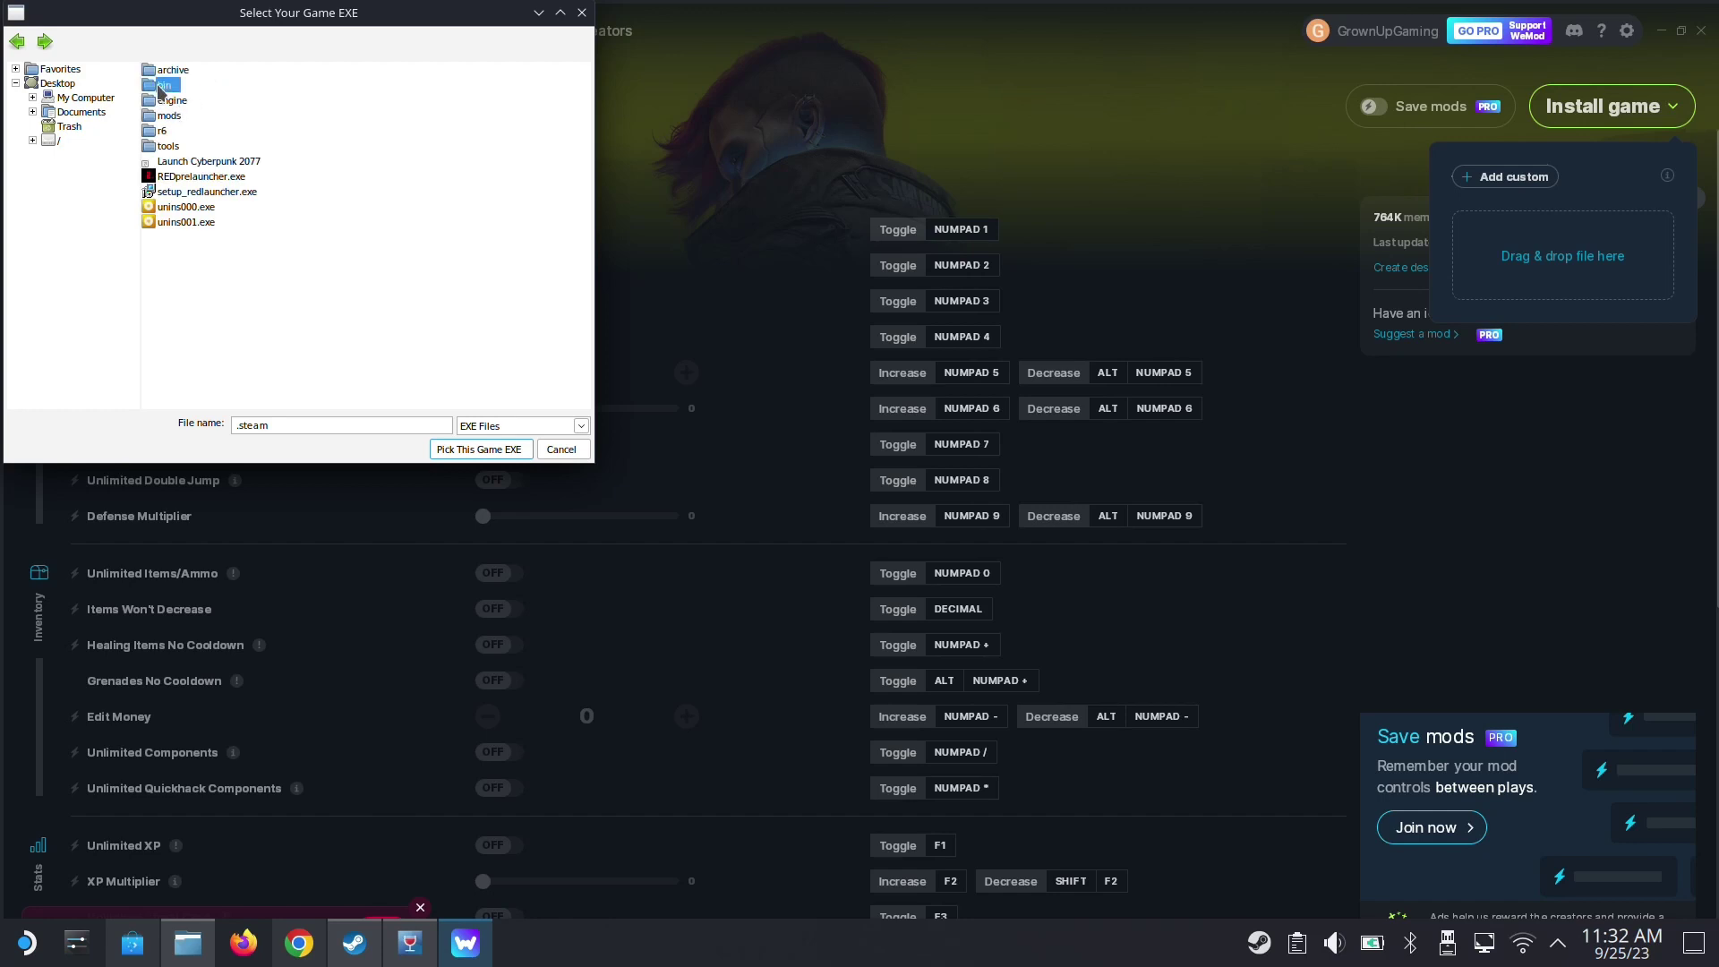
{"action": "double_click", "coordinate": [162, 85]}
{"action": "double_click", "coordinate": [167, 75]}
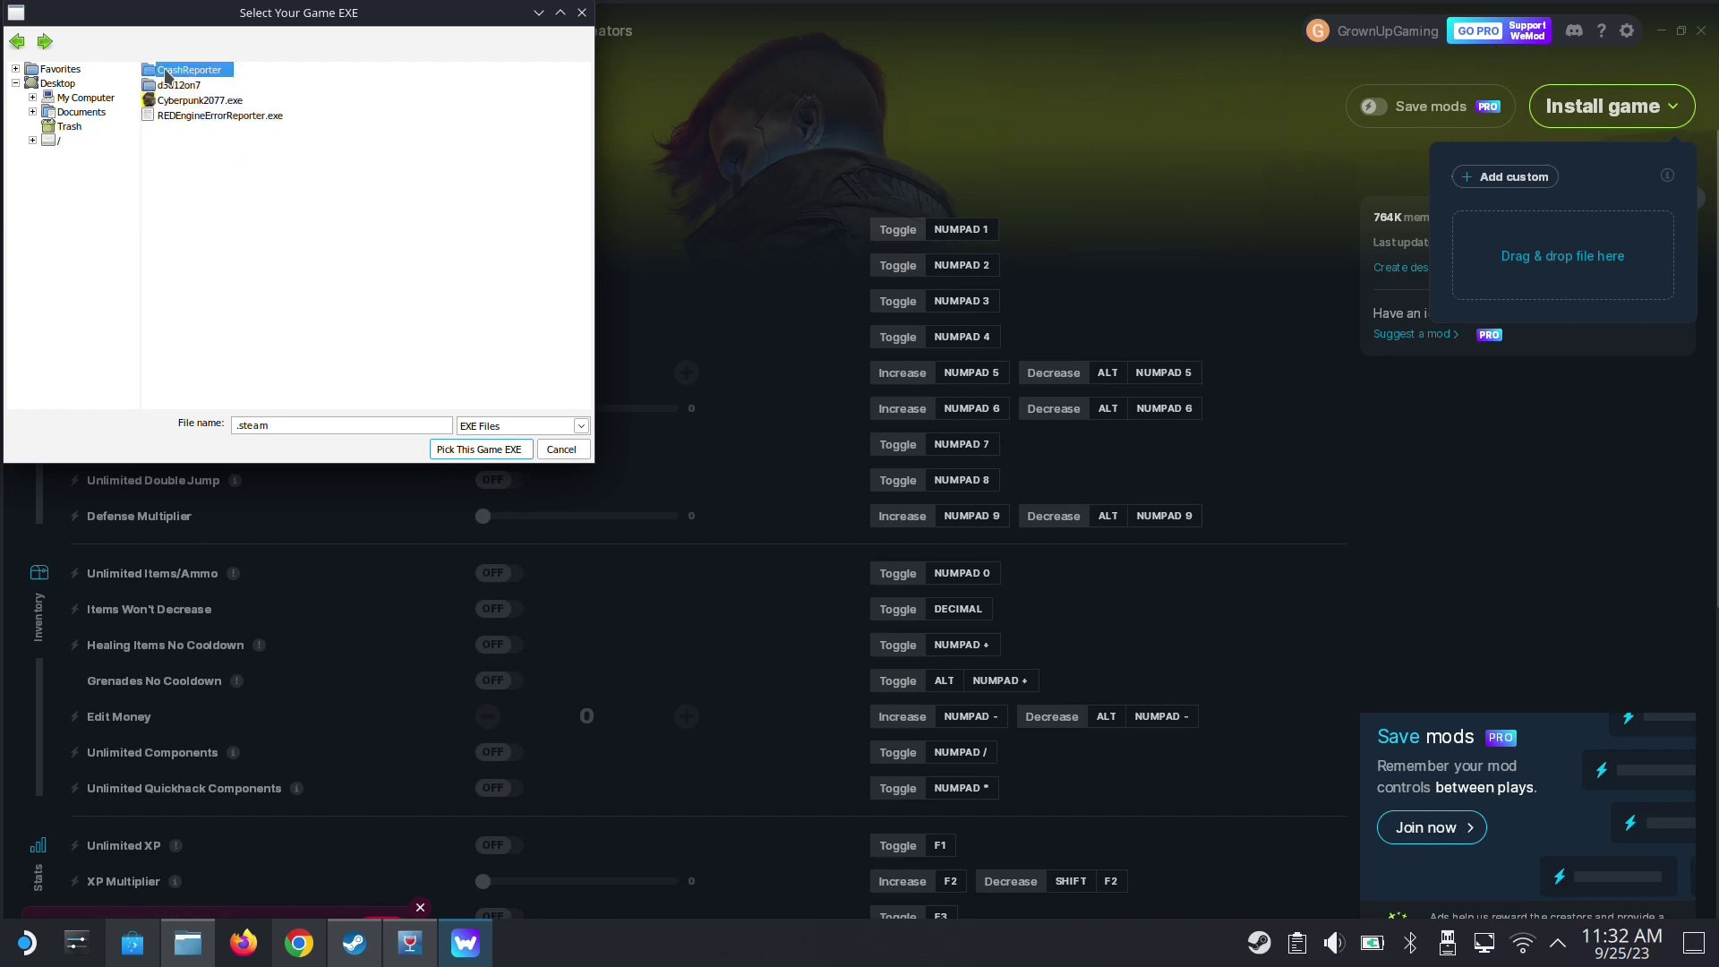
{"action": "left_click", "coordinate": [204, 102]}
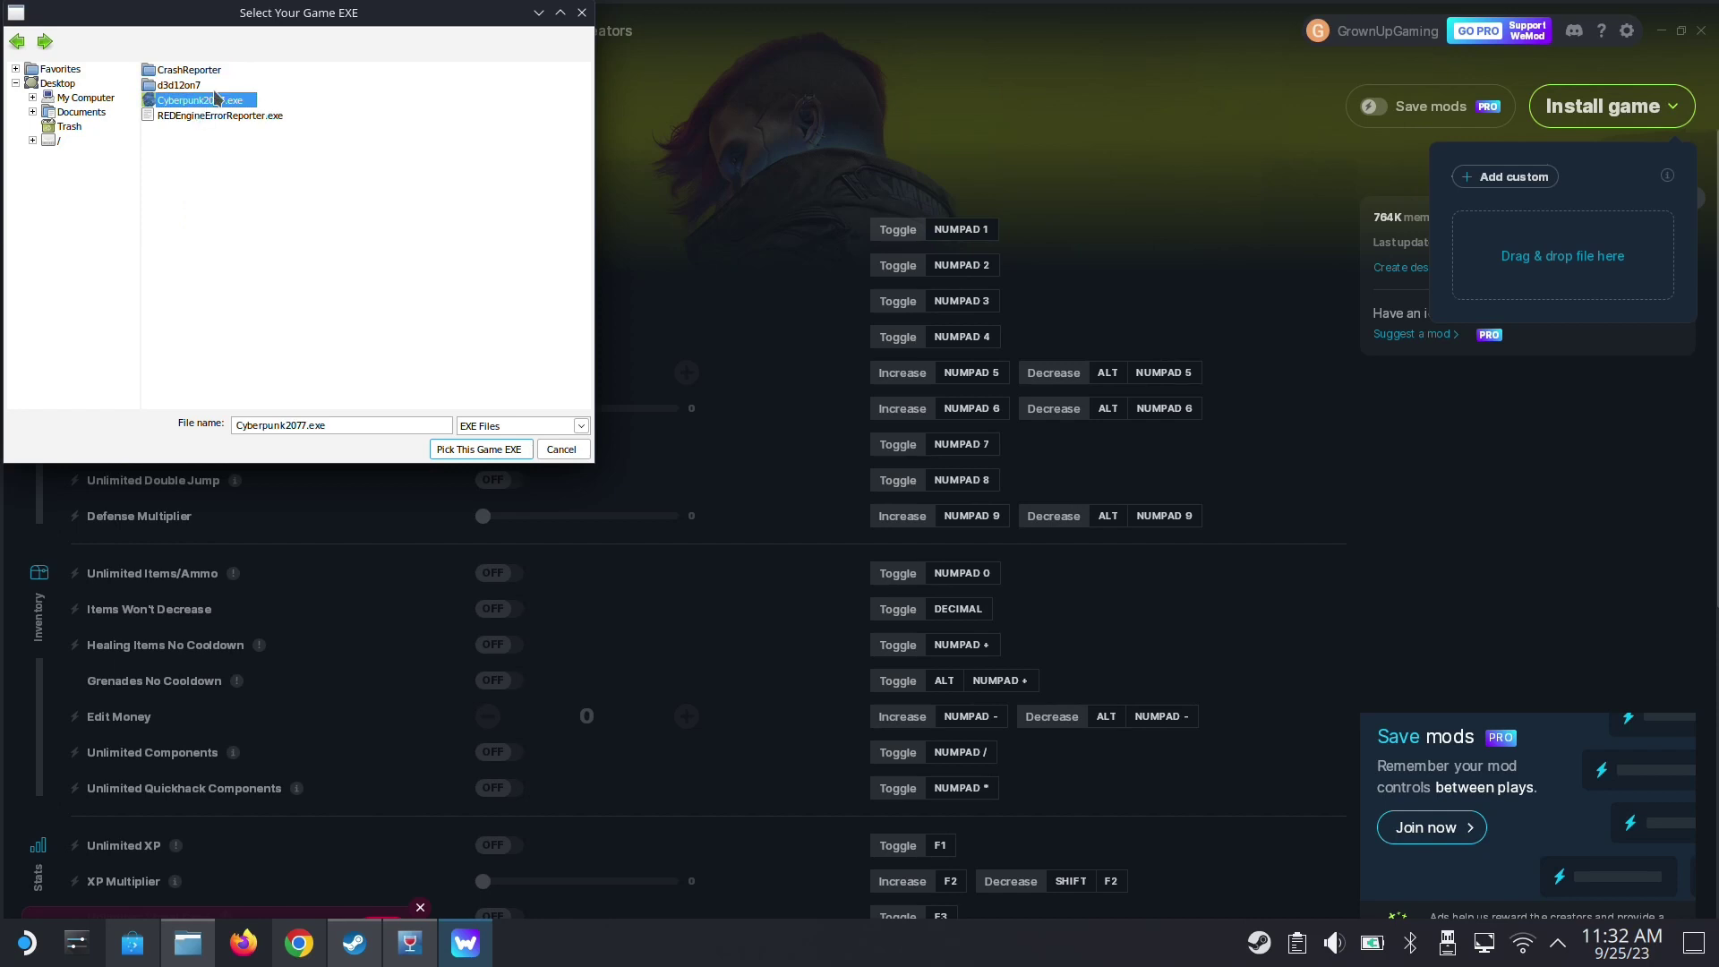
{"action": "double_click", "coordinate": [226, 107]}
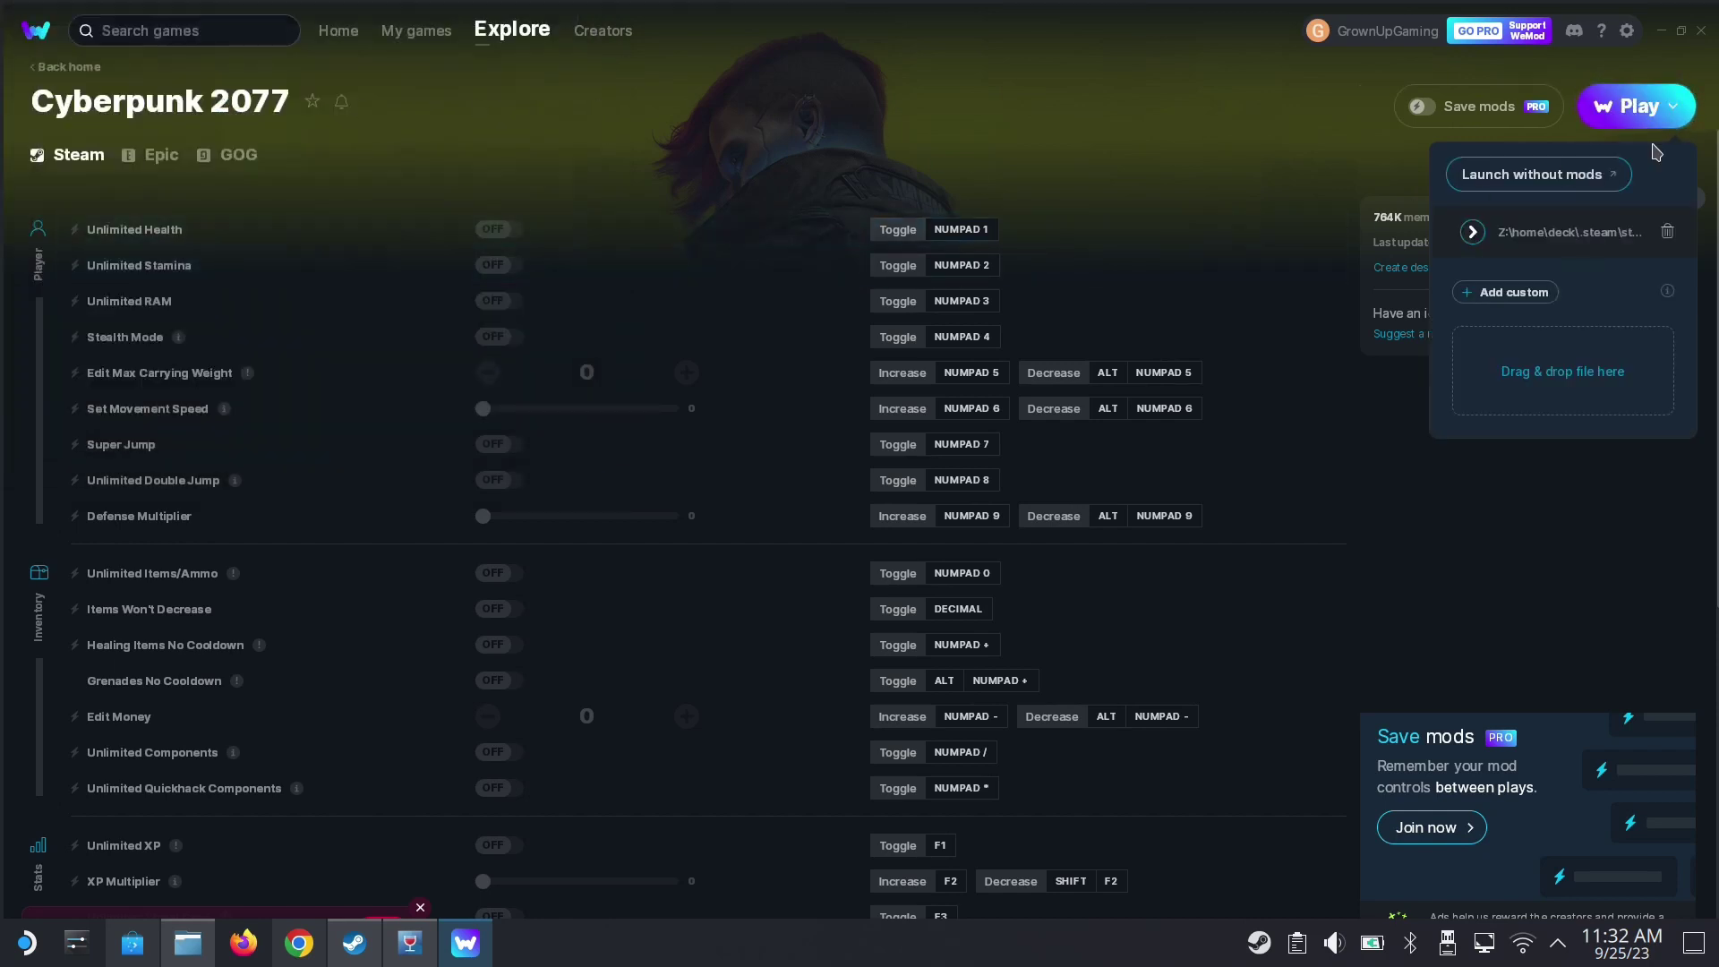
- Launch Cyberpunk 2077 with mods from its WeMod page
{"action": "left_click", "coordinate": [1673, 109]}
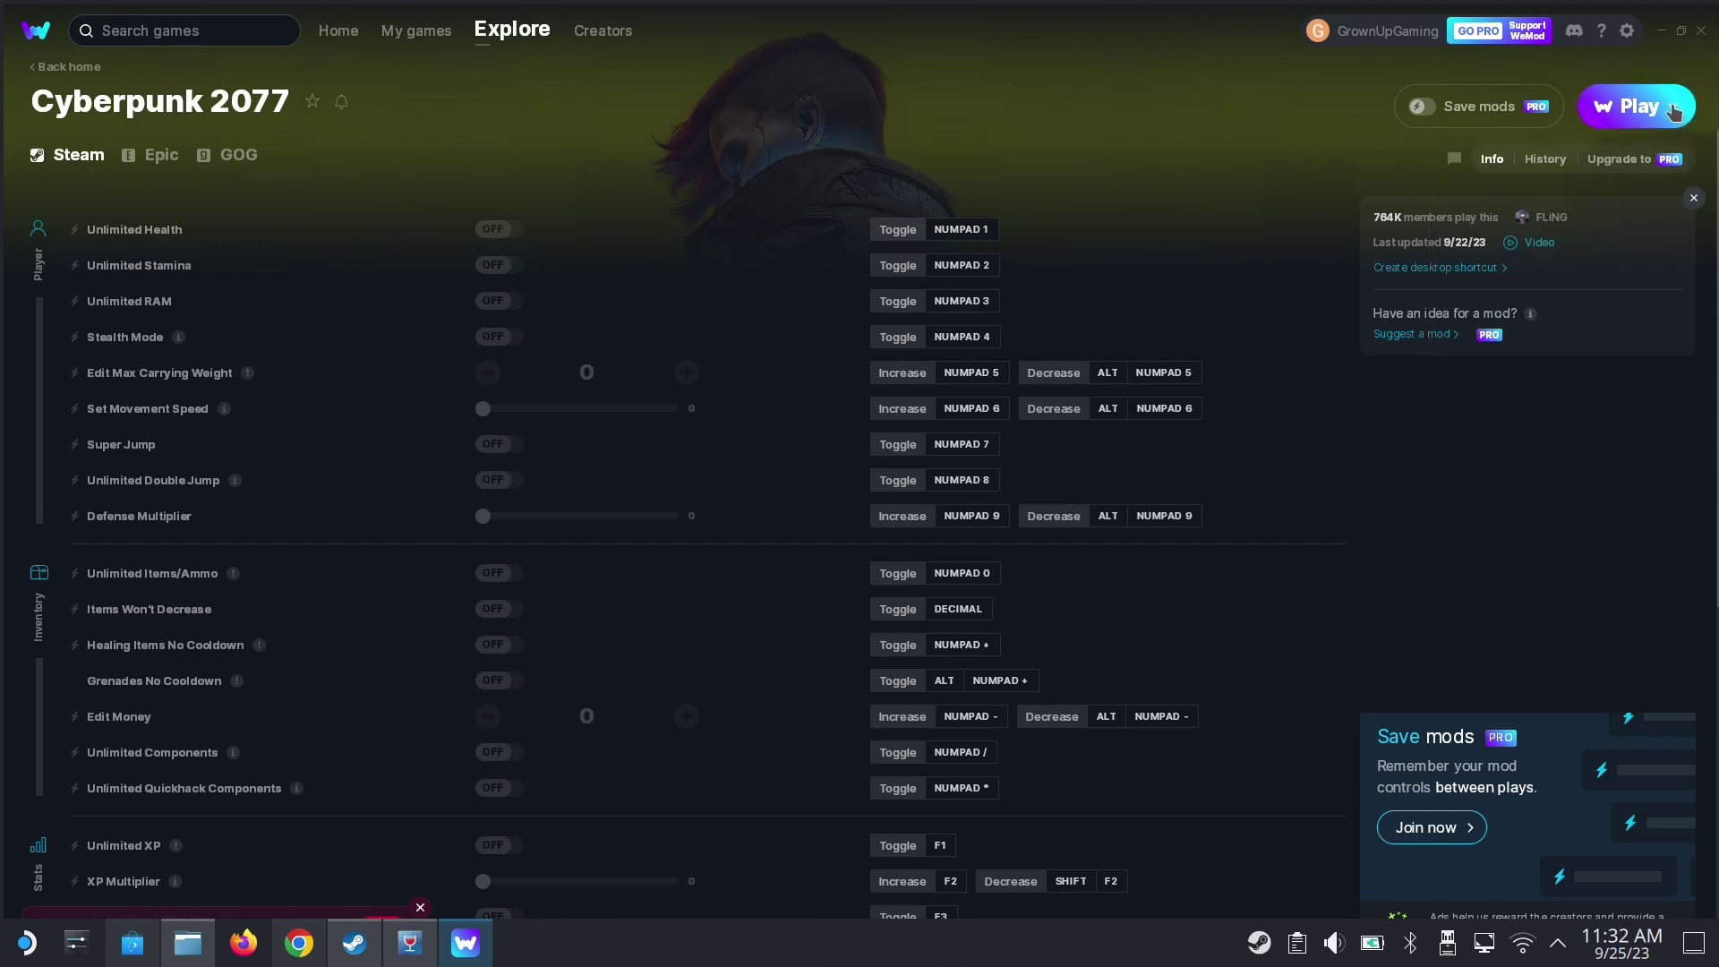
{"action": "left_click", "coordinate": [1638, 107]}
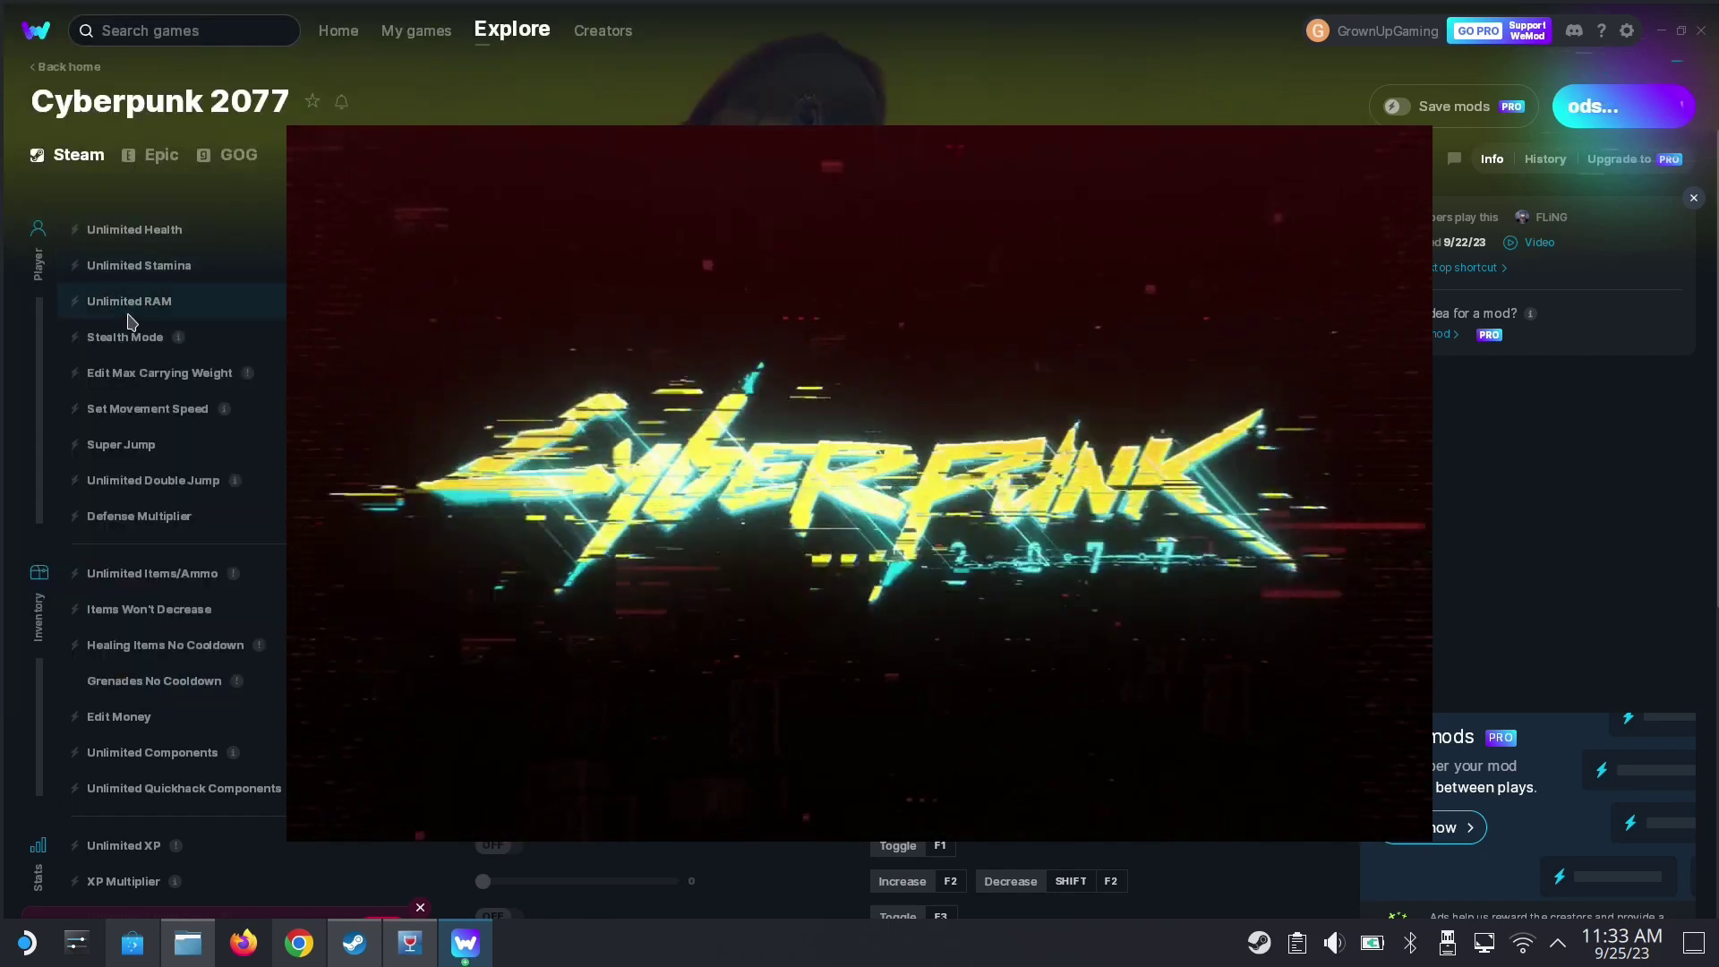
{"action": "scroll", "coordinate": [191, 581], "scroll_direction": "down", "scroll_amount": 2}
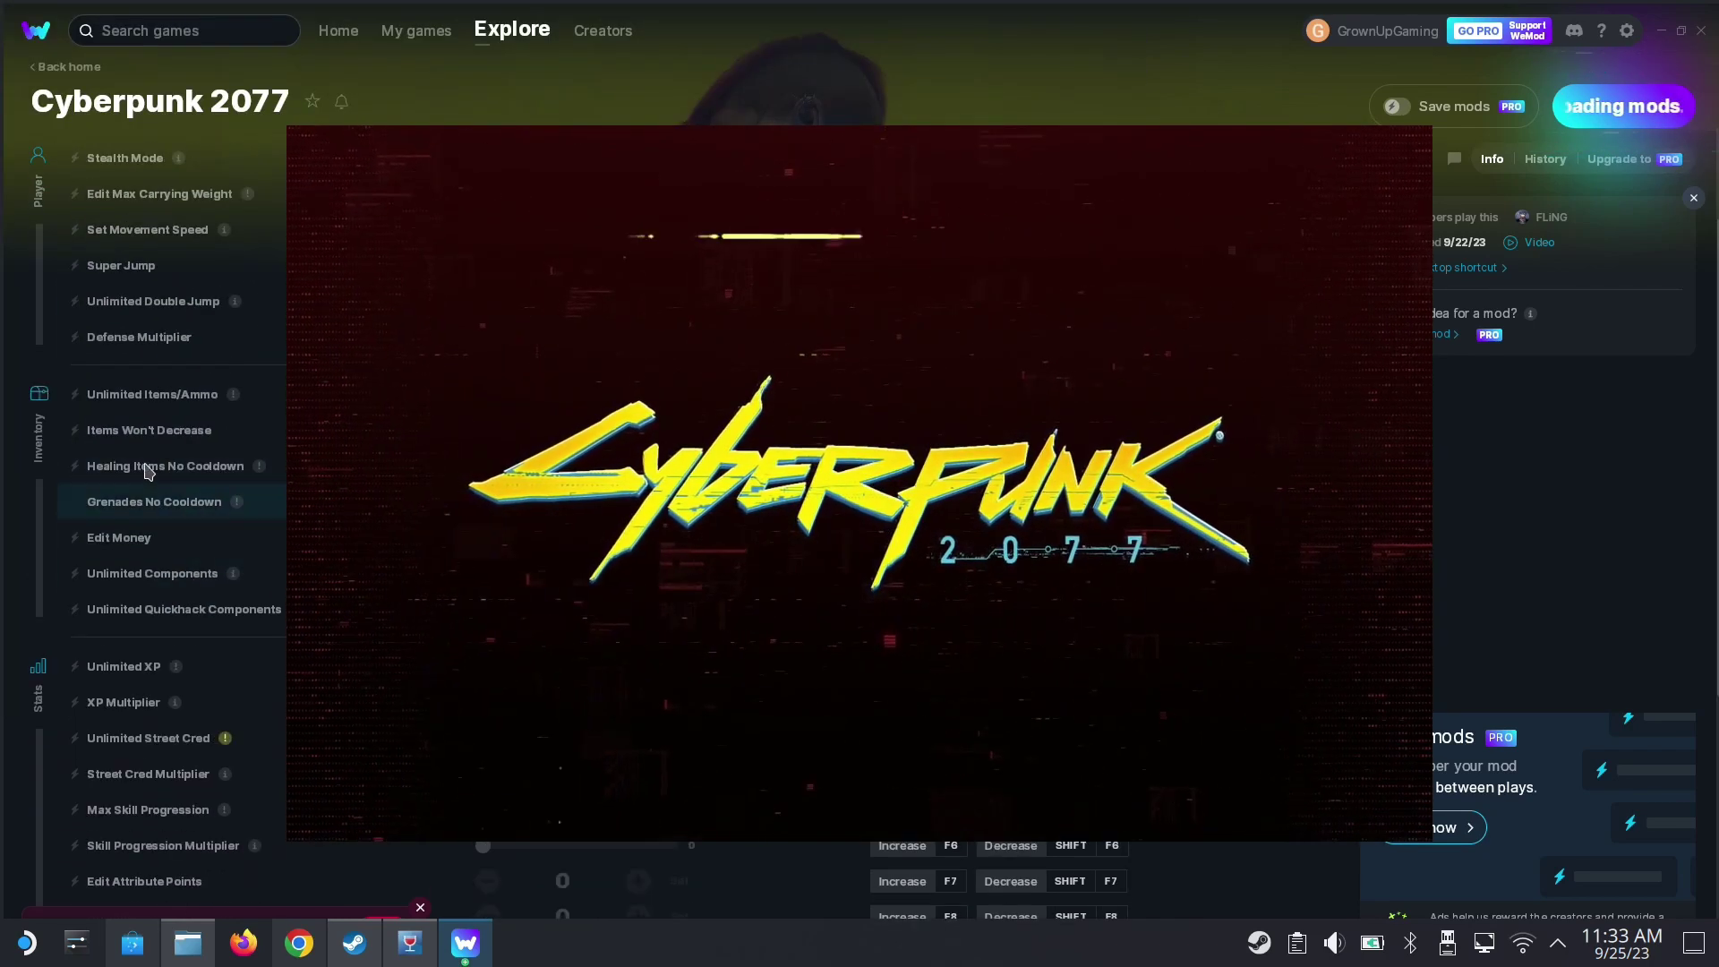
{"action": "scroll", "coordinate": [260, 555], "scroll_direction": "down", "scroll_amount": 1}
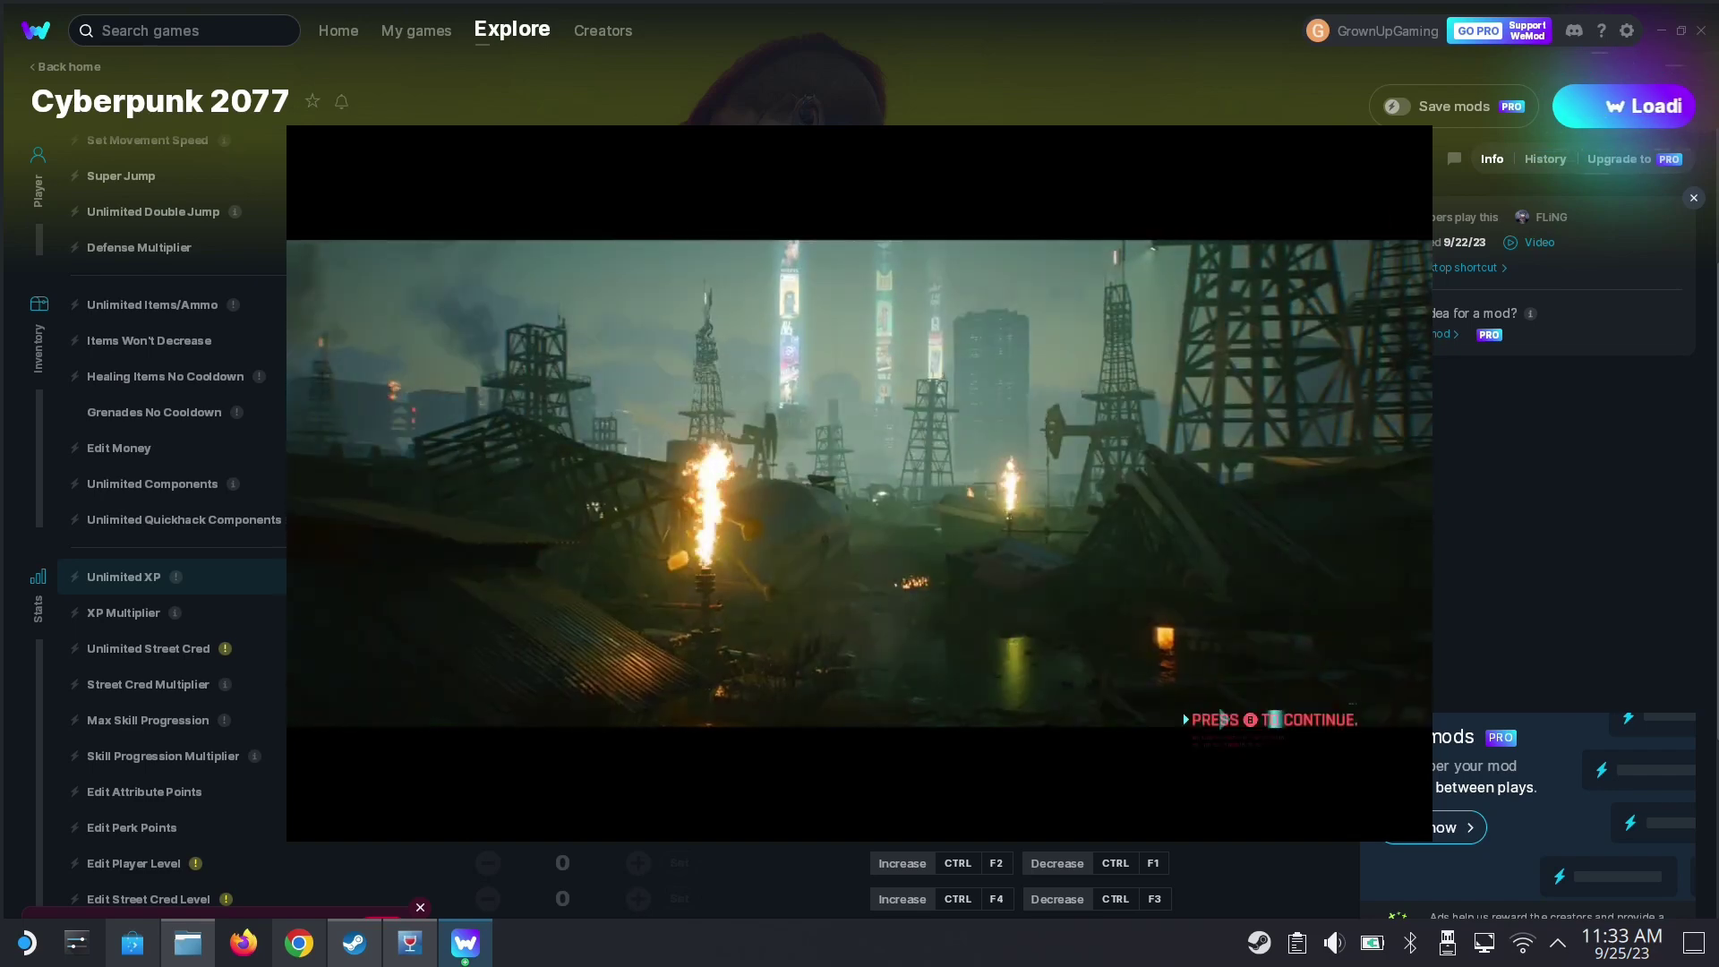
- Continue past the title screen, agree to share gameplay data, and check the Load Game screen for save files
{"action": "key", "text": "Return"}
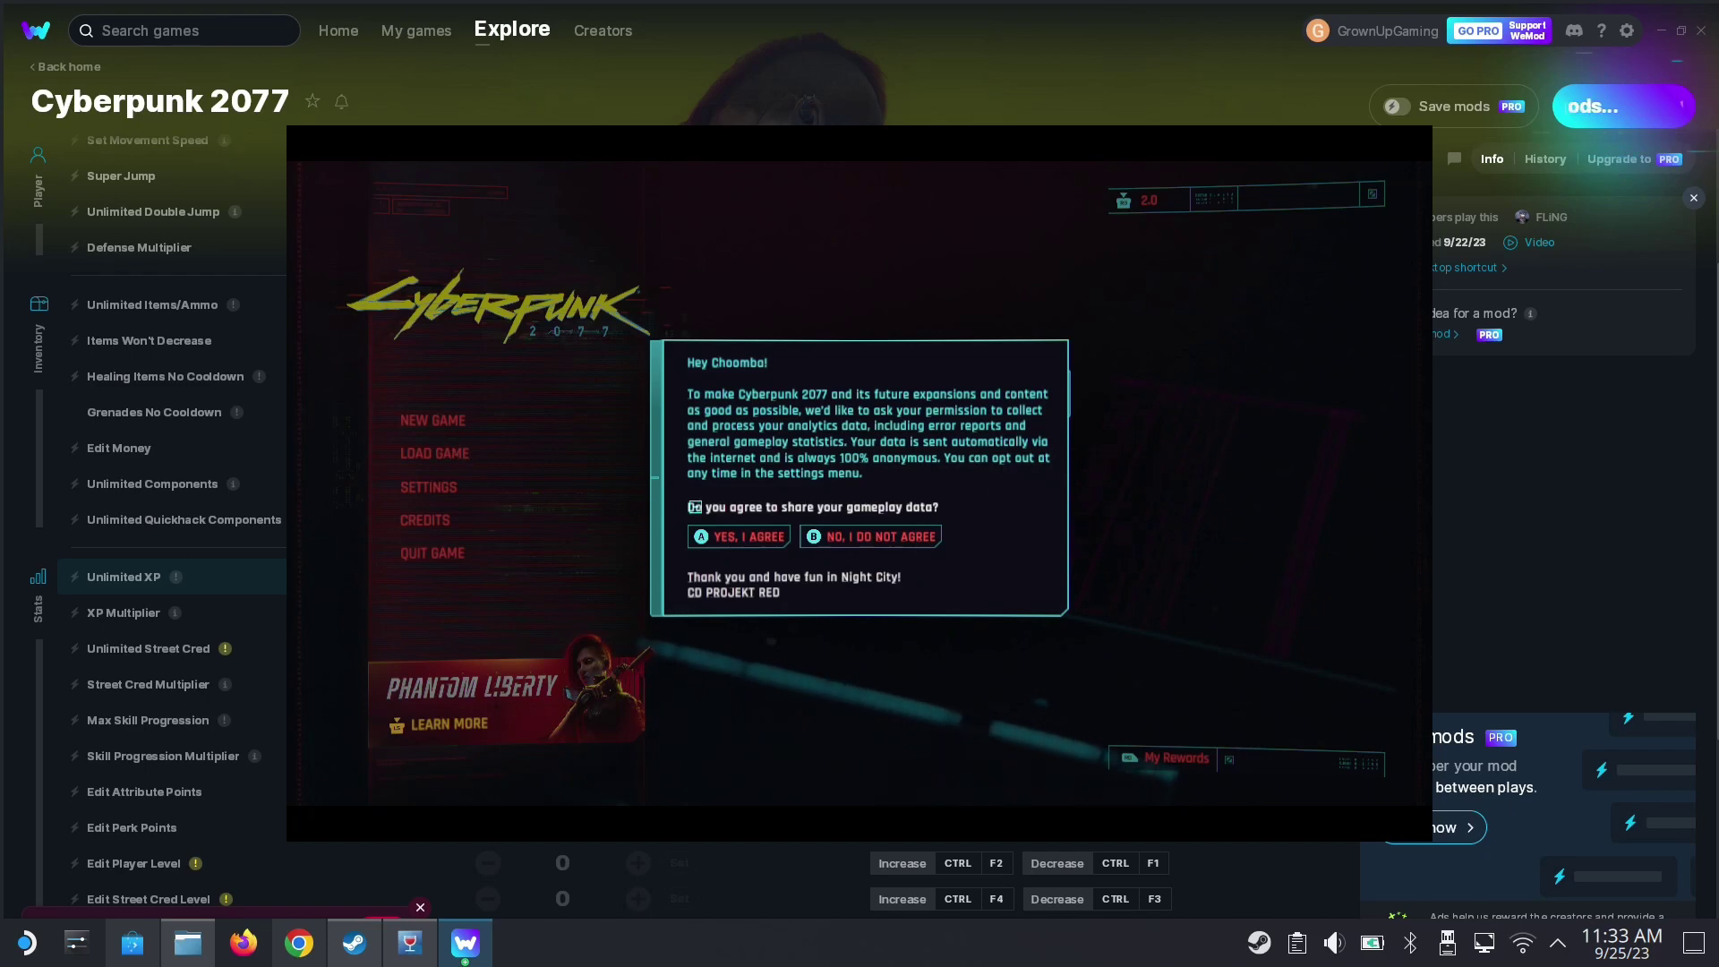
{"action": "left_click", "coordinate": [757, 538]}
{"action": "left_click", "coordinate": [434, 455]}
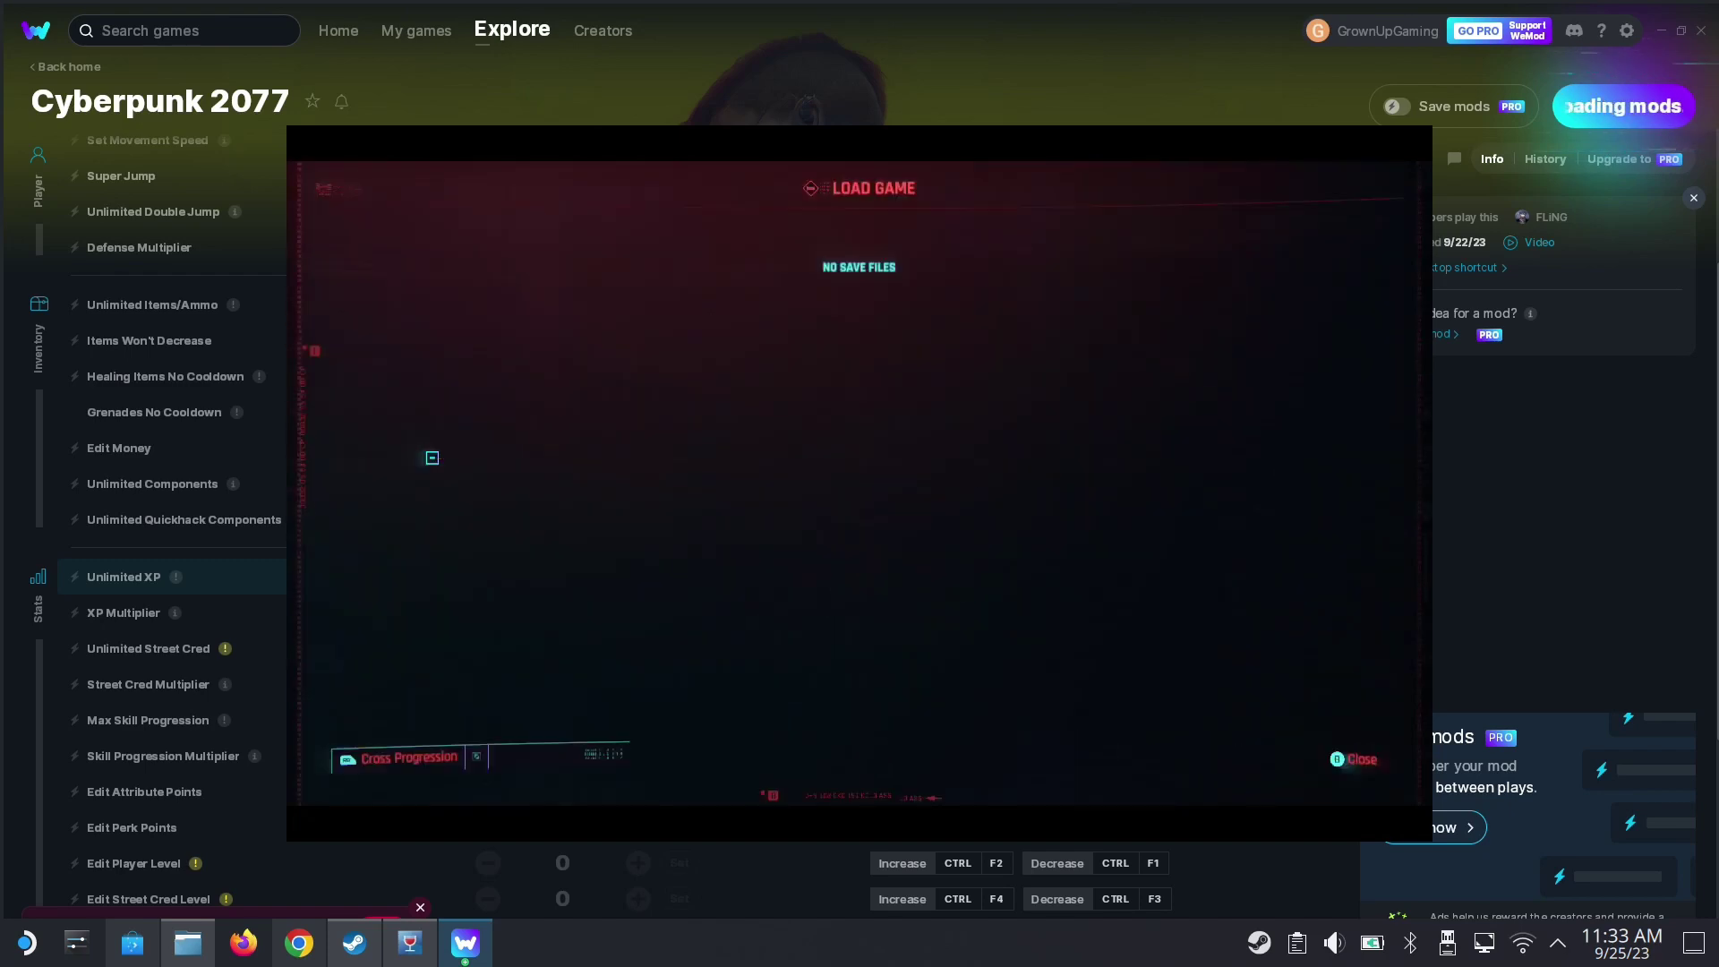
{"action": "key", "text": "Escape"}
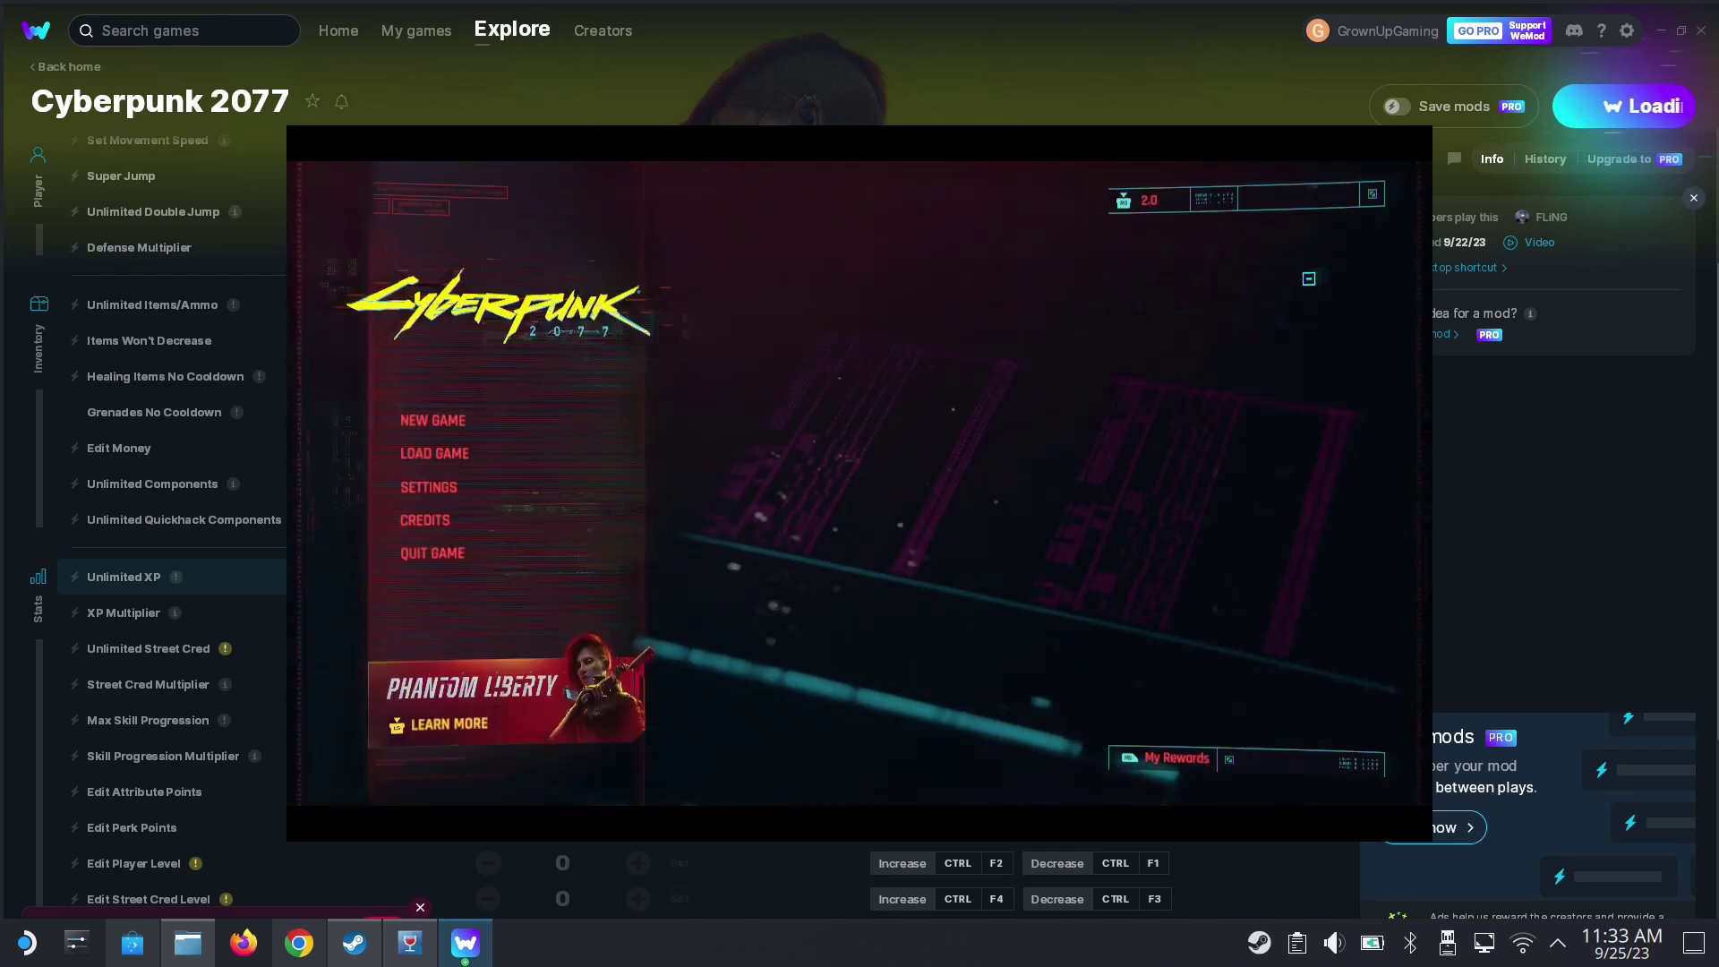
- Quit Cyberpunk 2077 and fully shut down WeMod by stopping it in the Steam library
{"action": "left_click", "coordinate": [433, 552]}
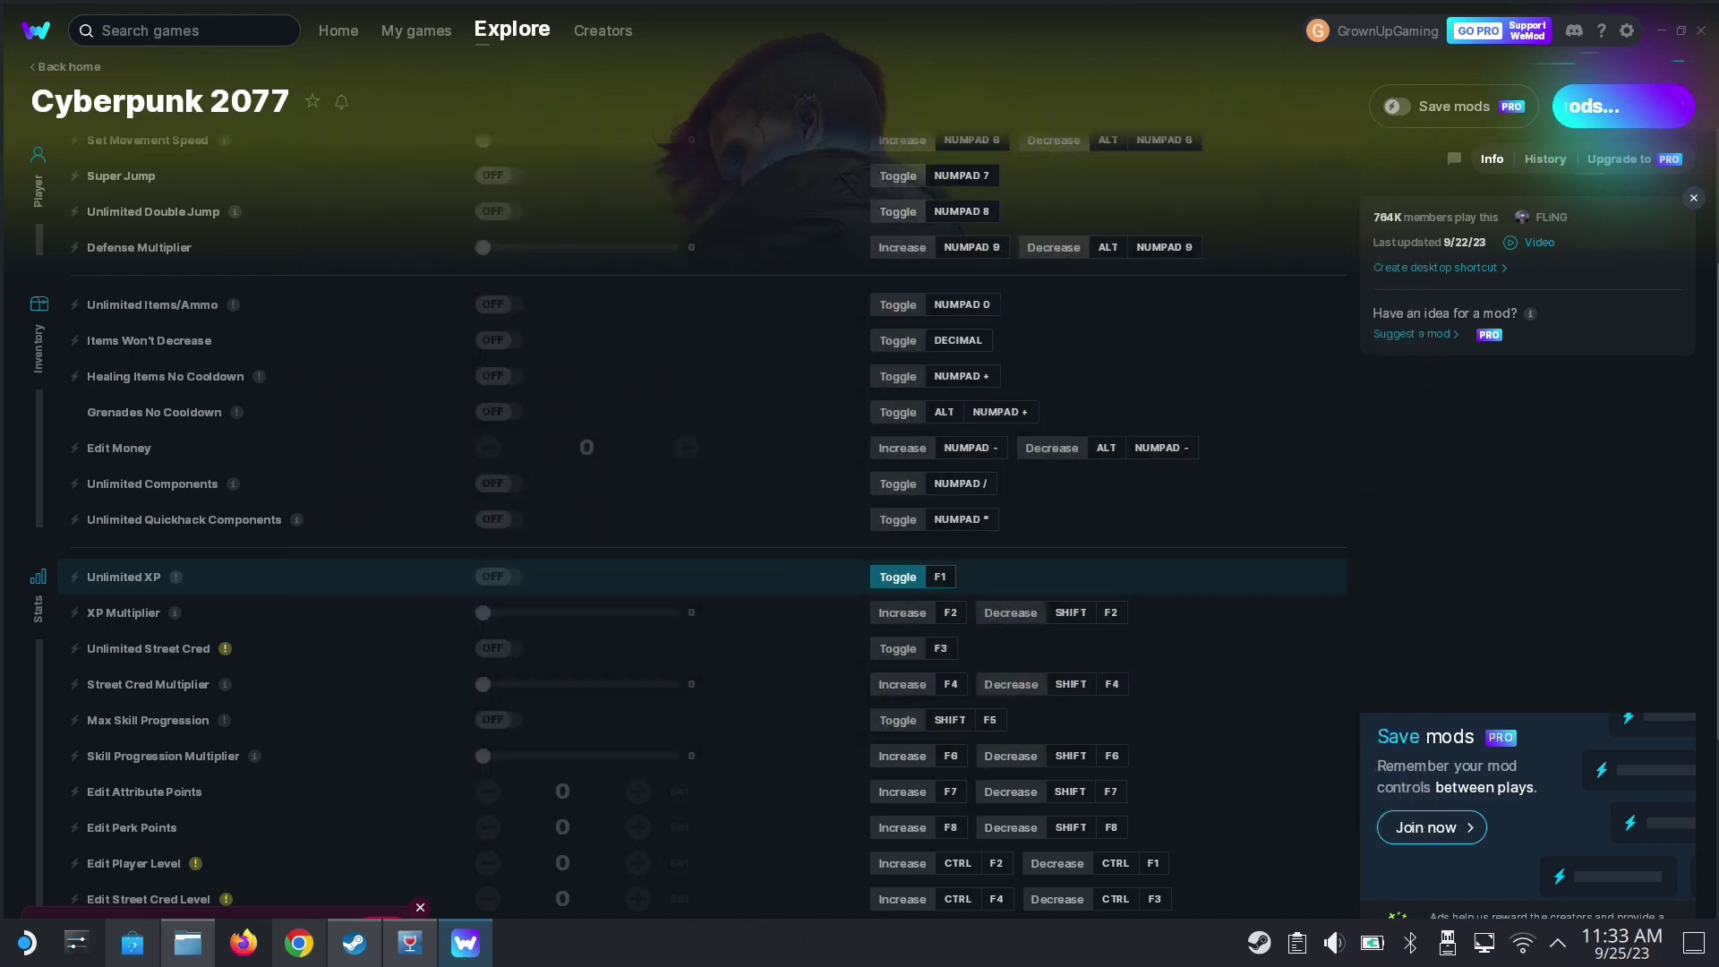
{"action": "left_click", "coordinate": [1702, 33]}
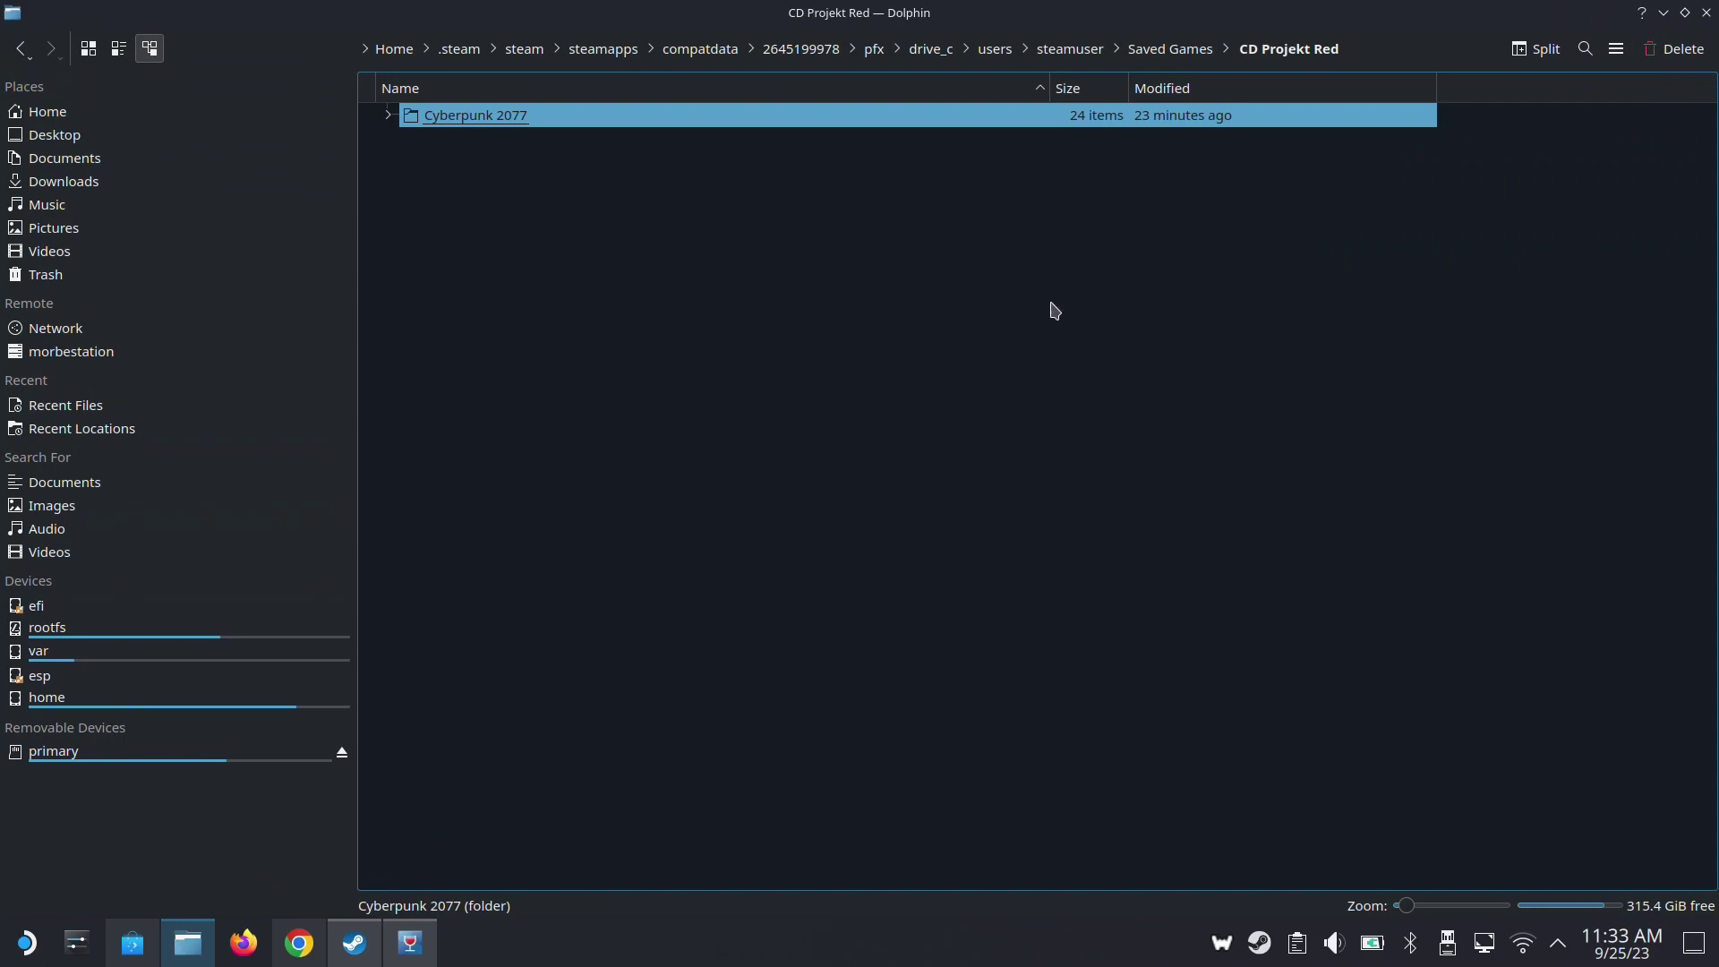
{"action": "left_click", "coordinate": [354, 943]}
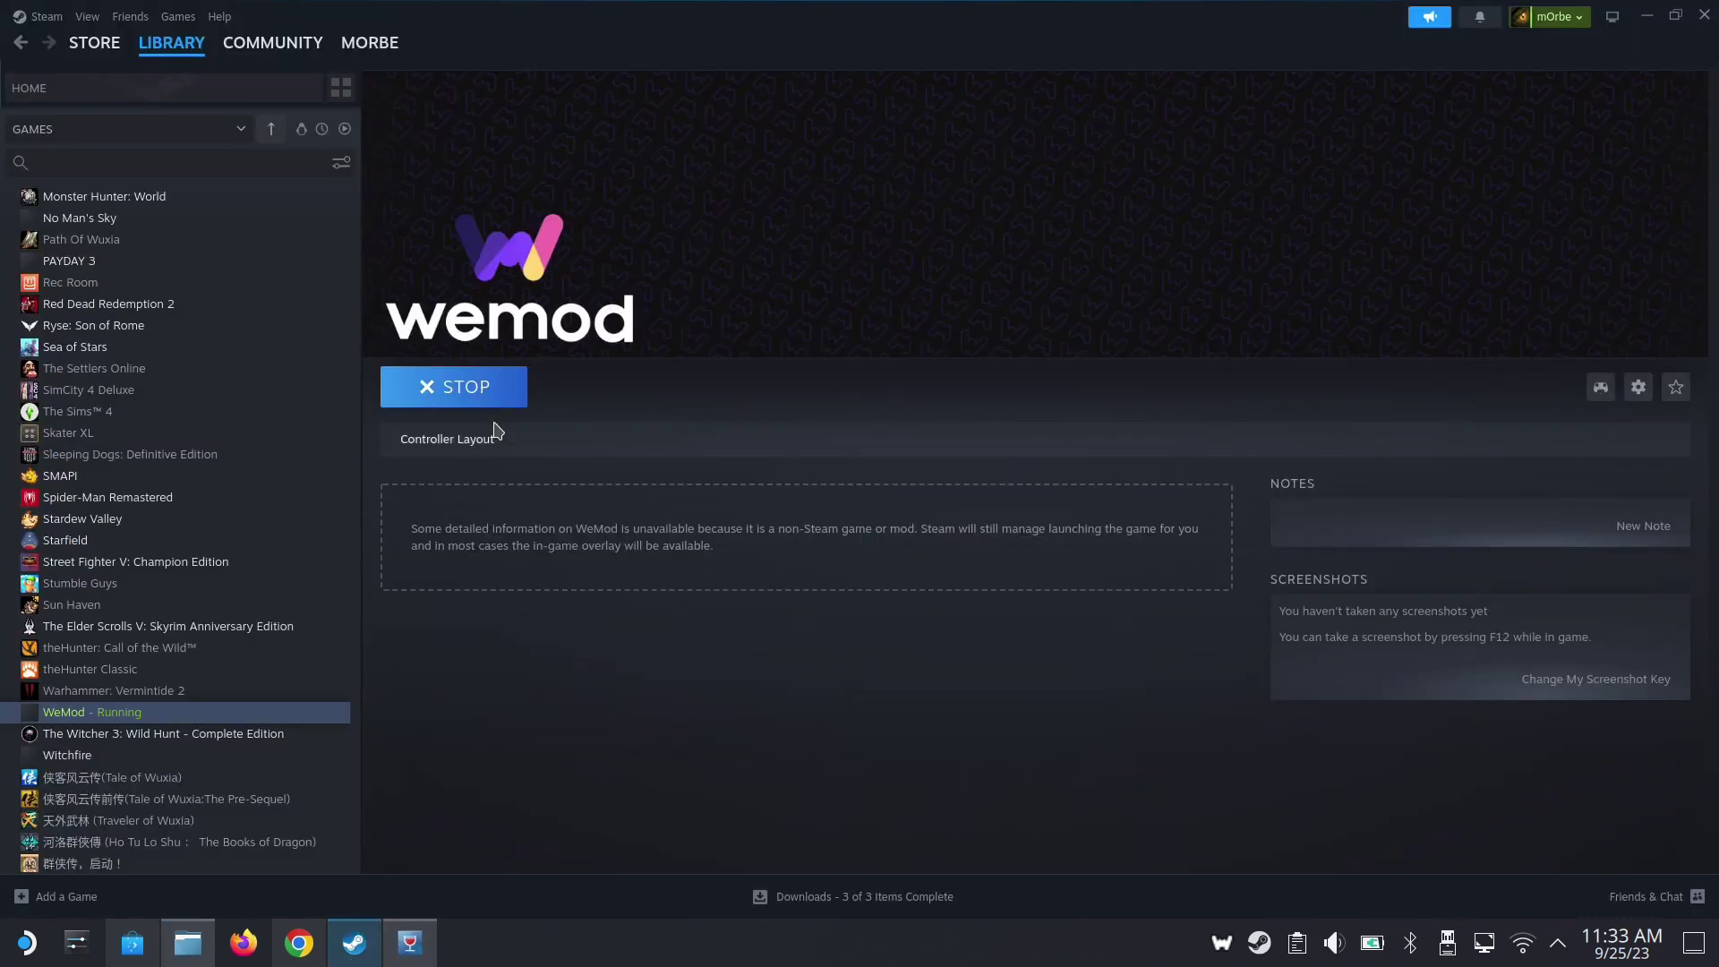
{"action": "left_click", "coordinate": [513, 387]}
{"action": "left_click", "coordinate": [812, 491]}
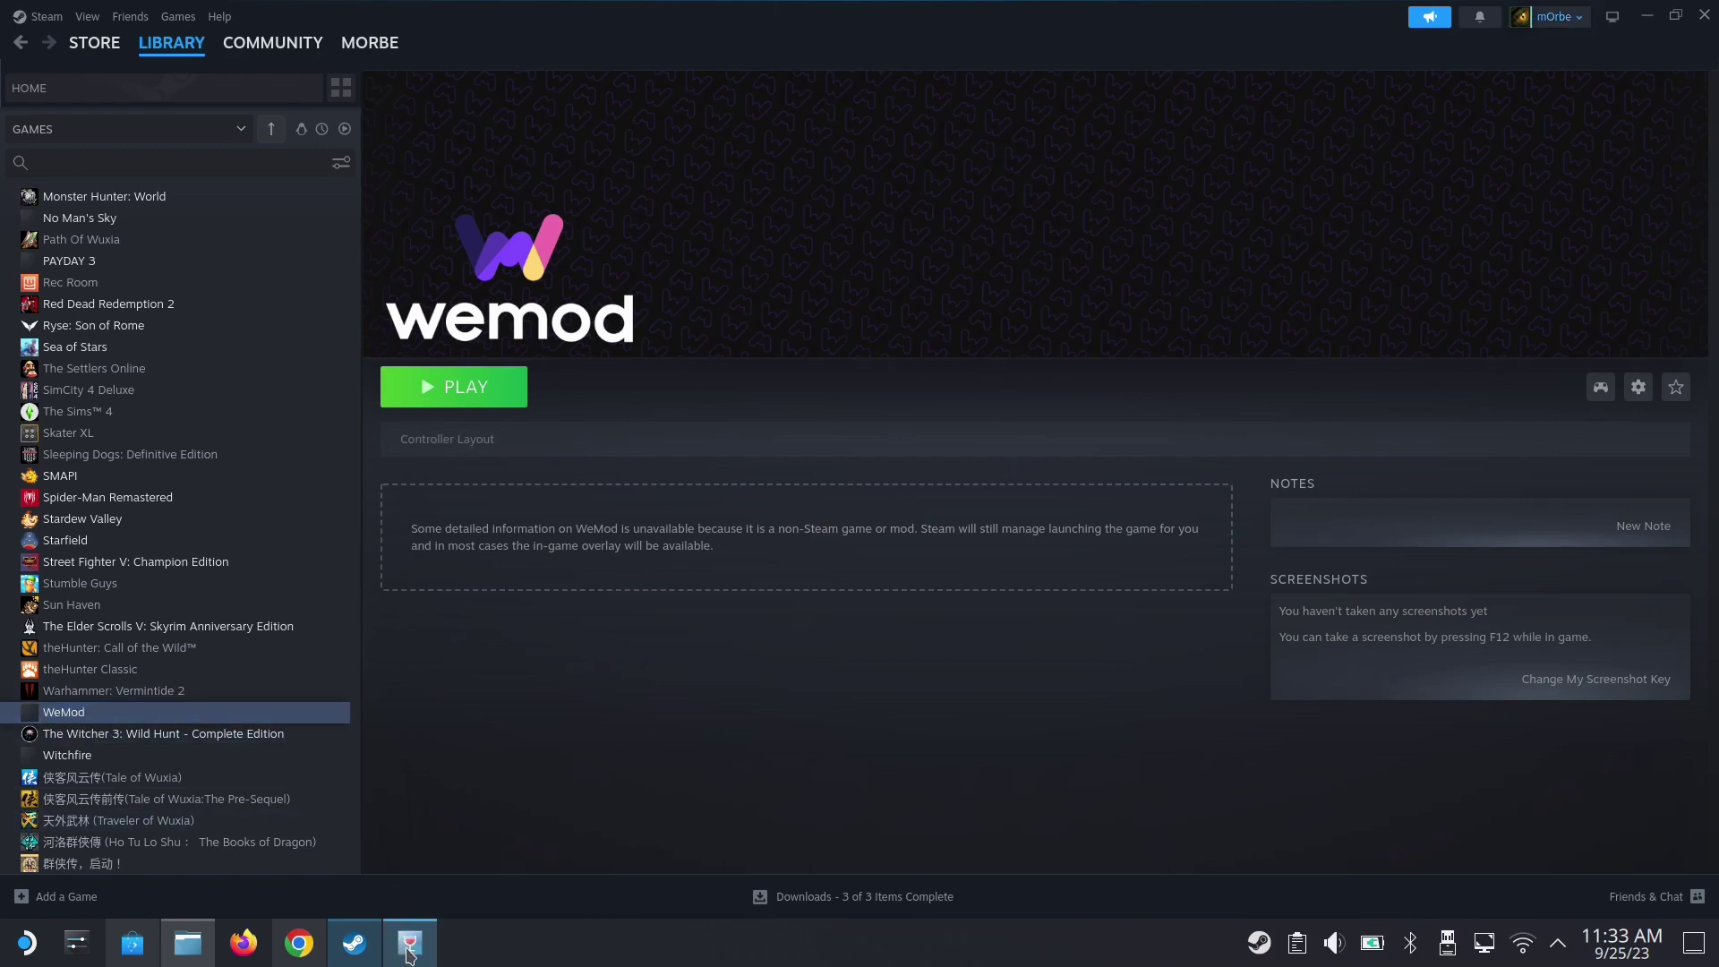
- Look up the WeMod shortcut's app ID in Protontricks and open the Home folder in a new Dolphin tab
{"action": "scroll", "coordinate": [860, 471], "scroll_direction": "down", "scroll_amount": 3}
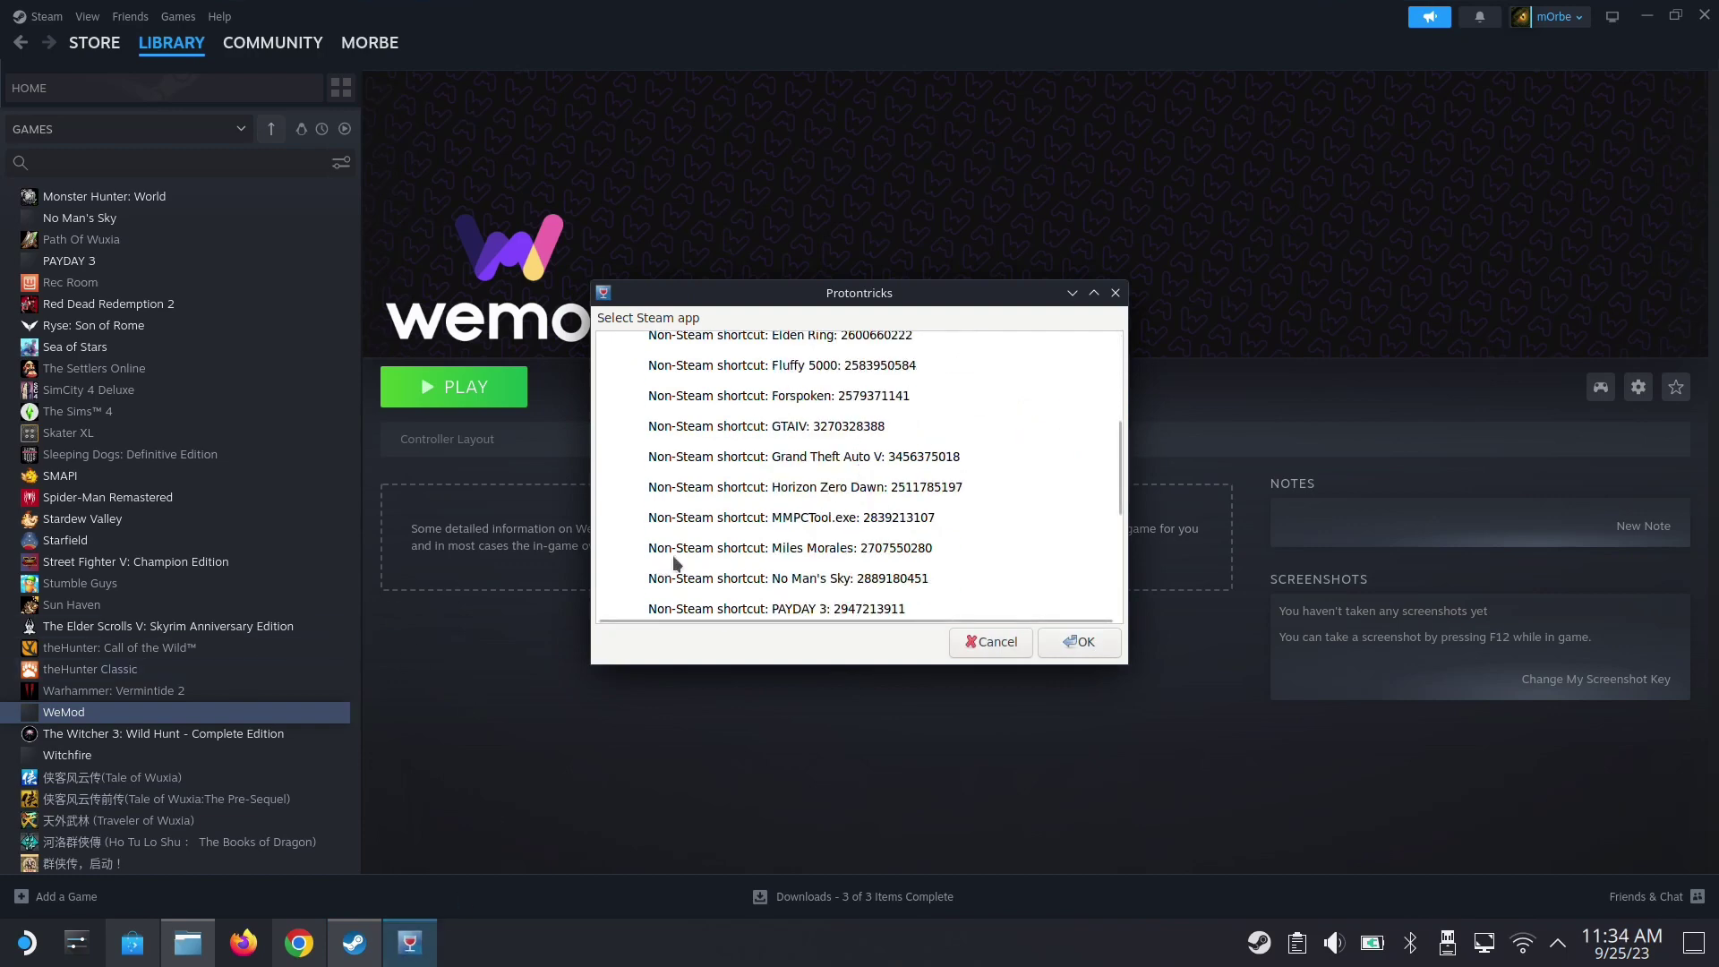
{"action": "scroll", "coordinate": [674, 563], "scroll_direction": "down", "scroll_amount": 5}
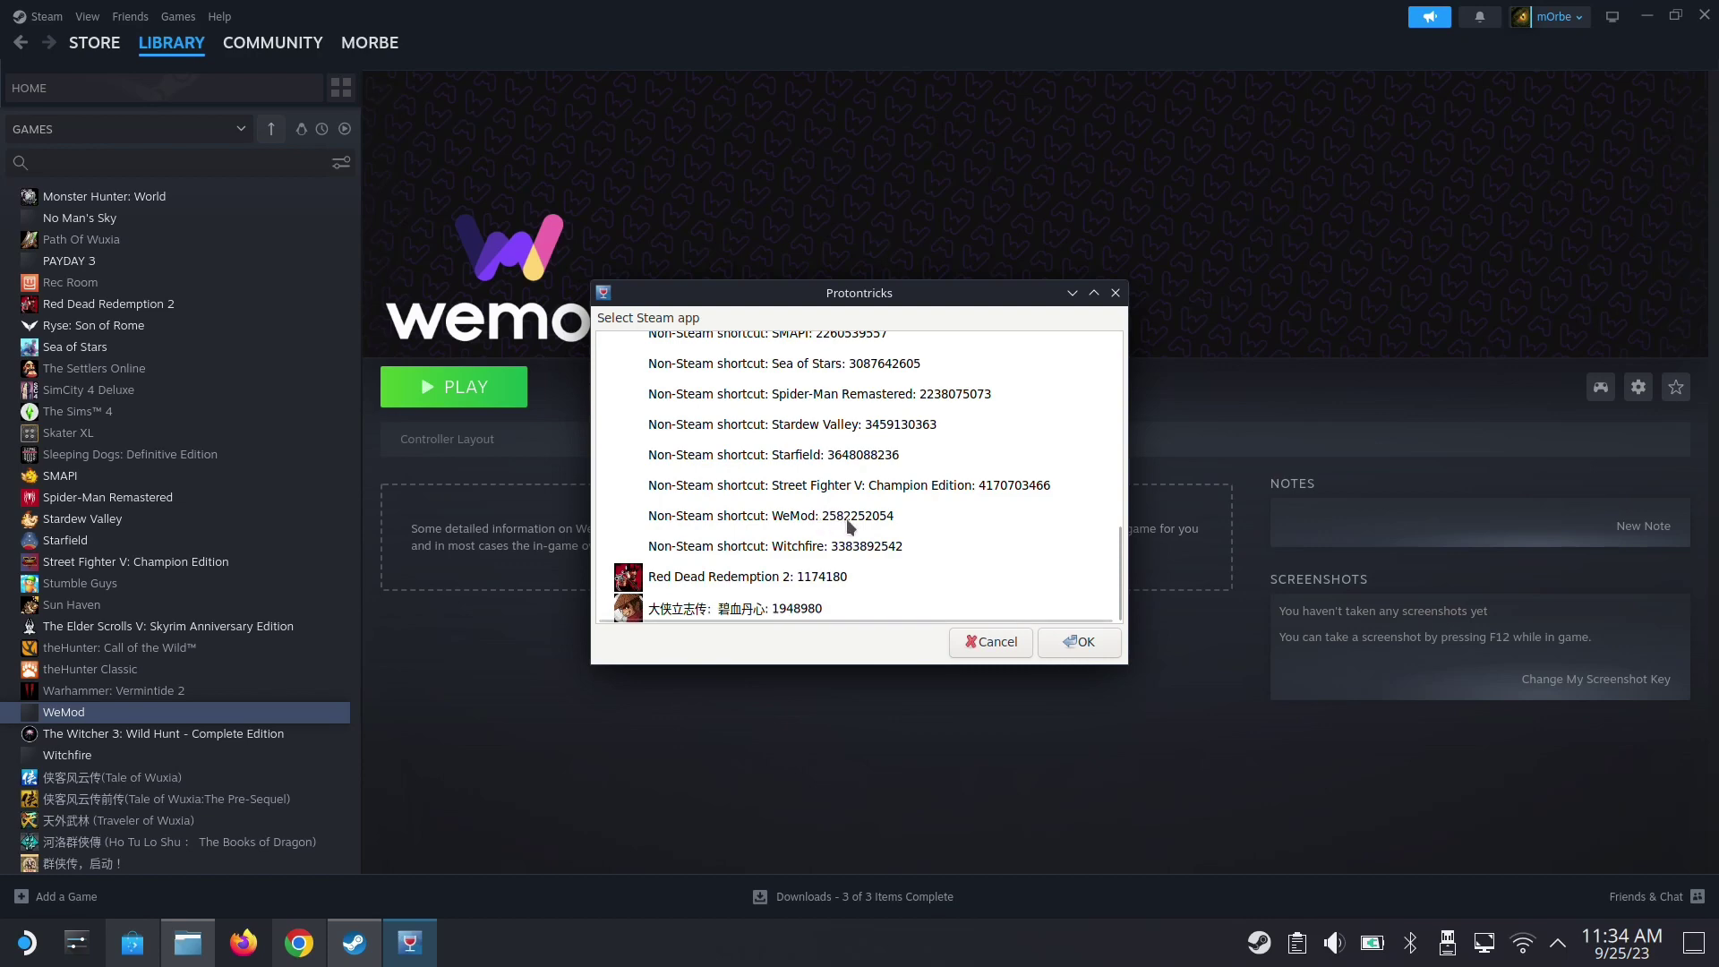
{"action": "left_click", "coordinate": [190, 940]}
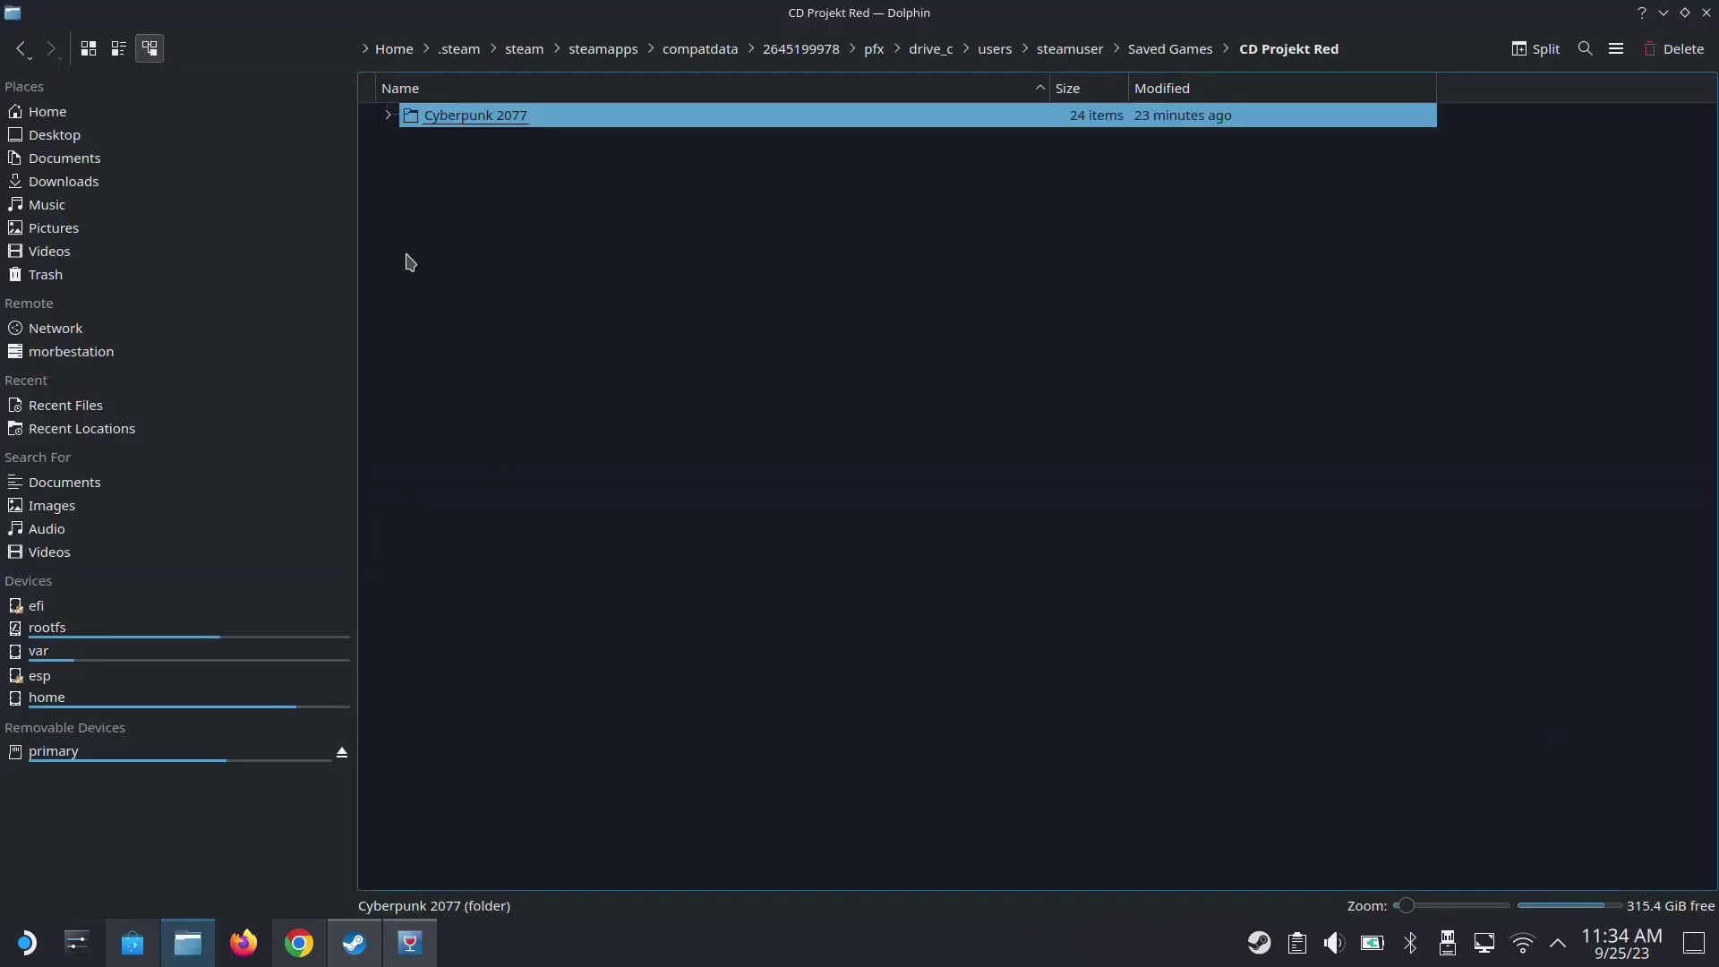
{"action": "right_click", "coordinate": [45, 116]}
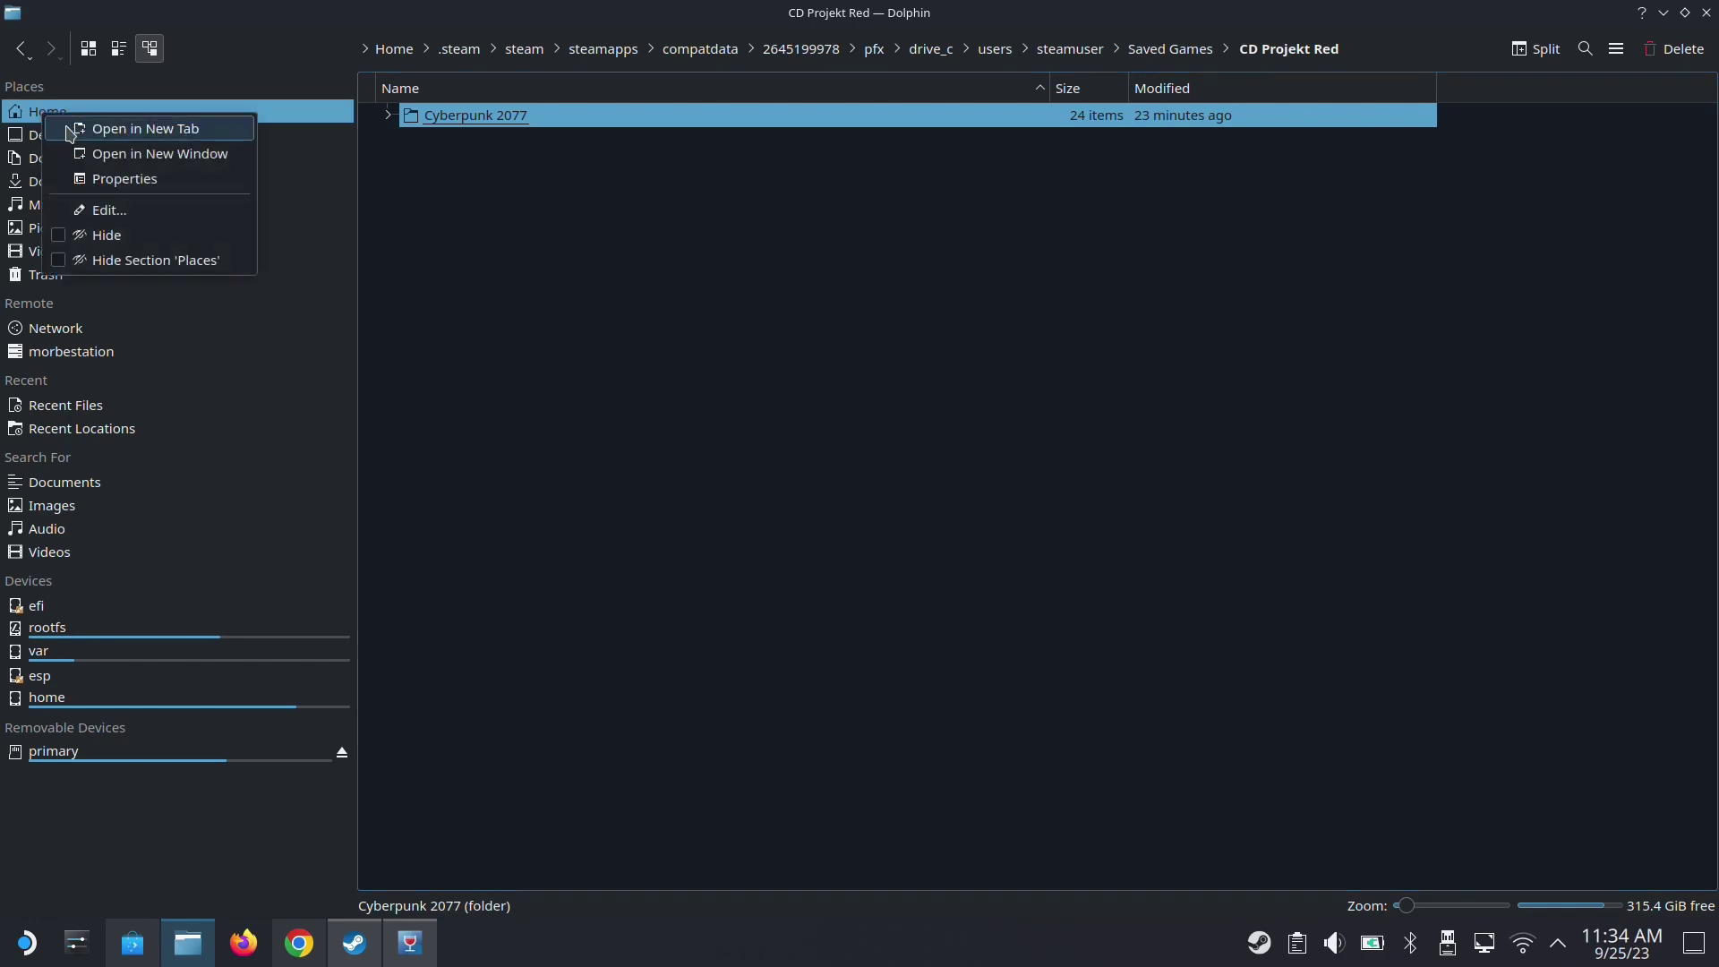
{"action": "left_click", "coordinate": [71, 125]}
{"action": "left_click", "coordinate": [552, 84]}
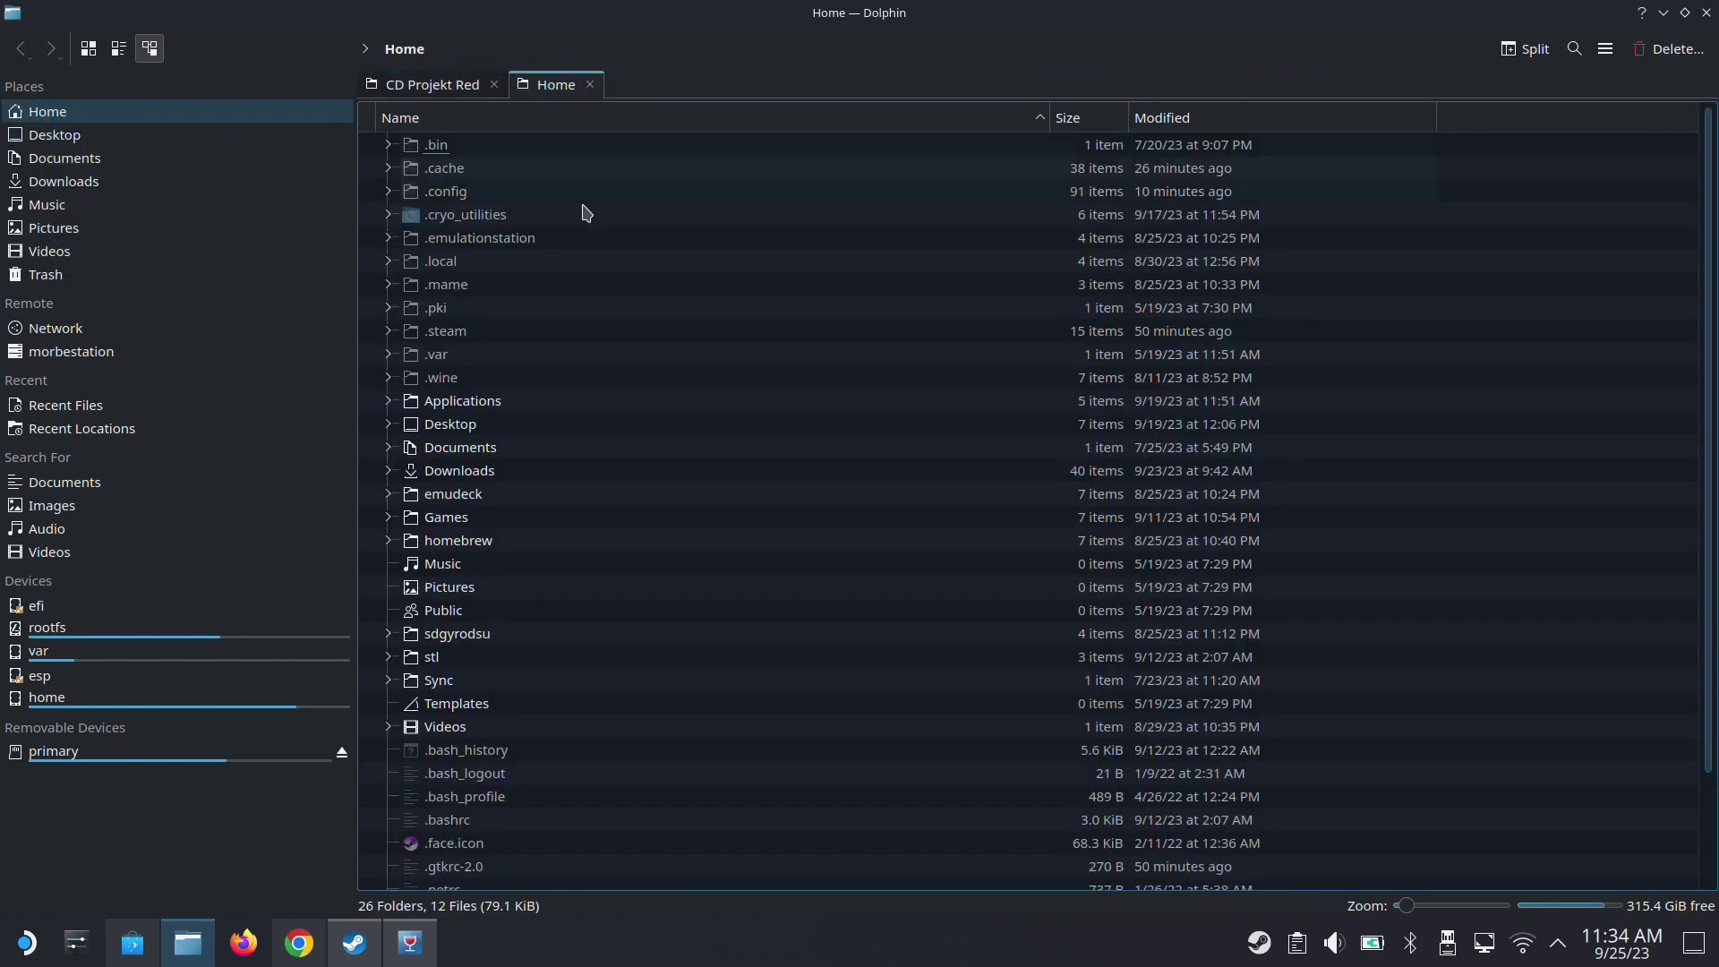
- Browse the new Home tab to .steam/steam/steamapps/compatdata
{"action": "double_click", "coordinate": [473, 338]}
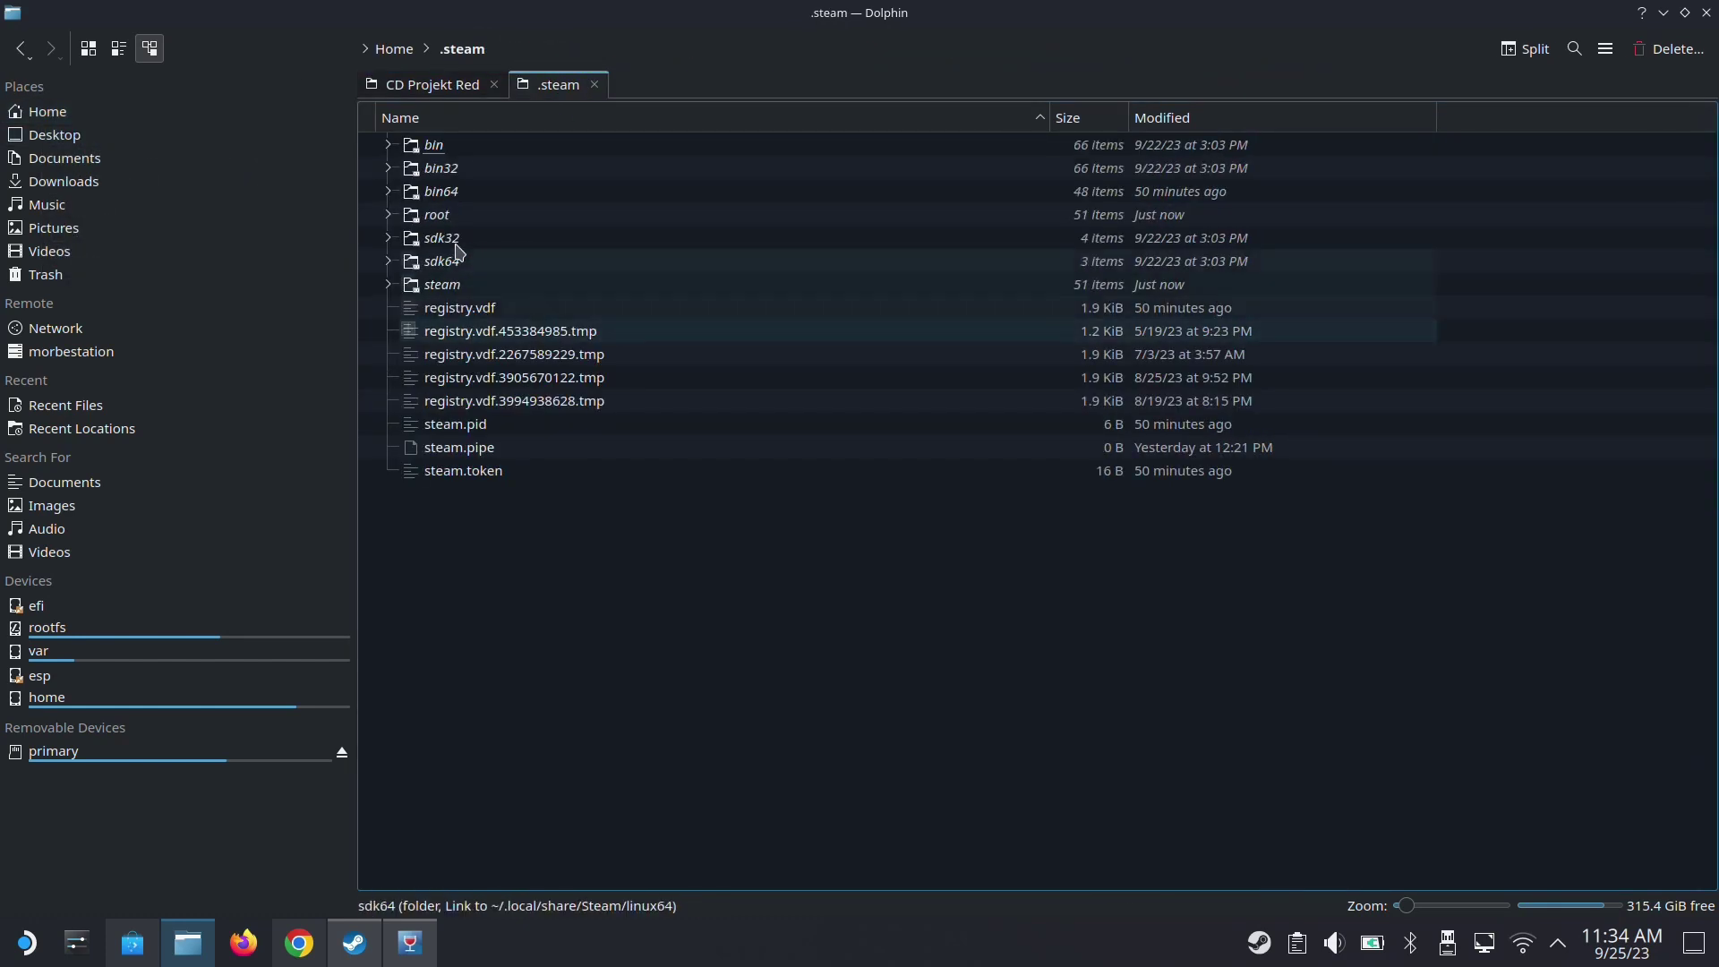
{"action": "left_click", "coordinate": [457, 288]}
{"action": "double_click", "coordinate": [458, 288]}
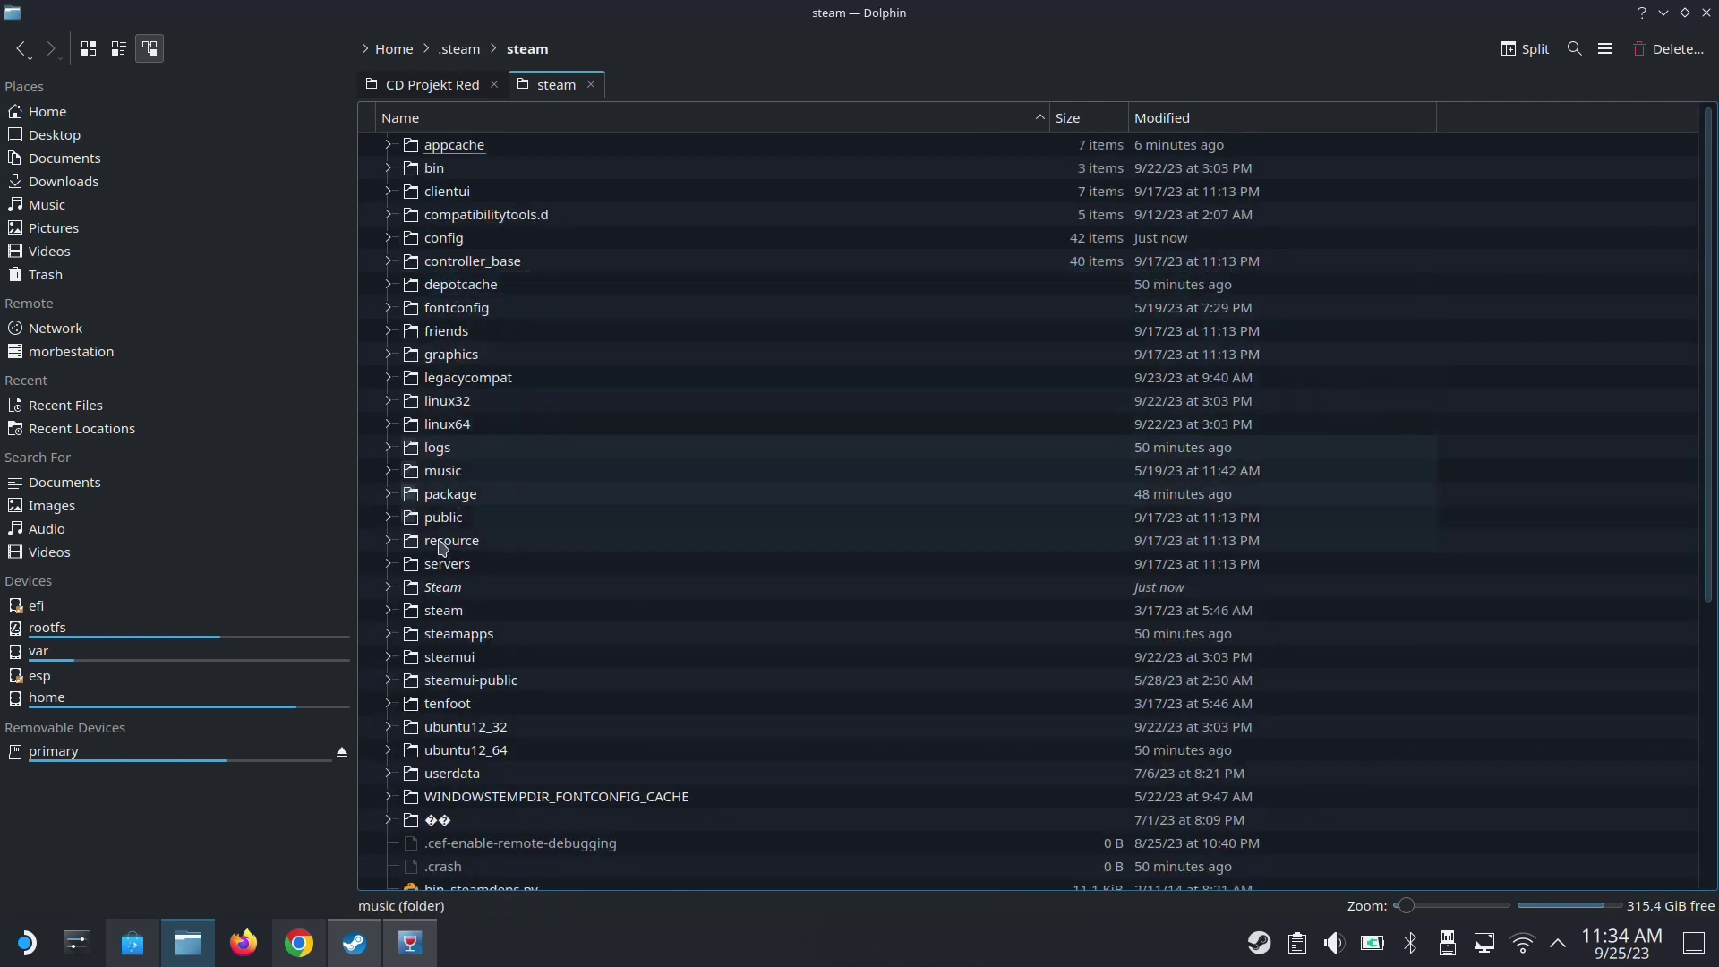
{"action": "double_click", "coordinate": [455, 635]}
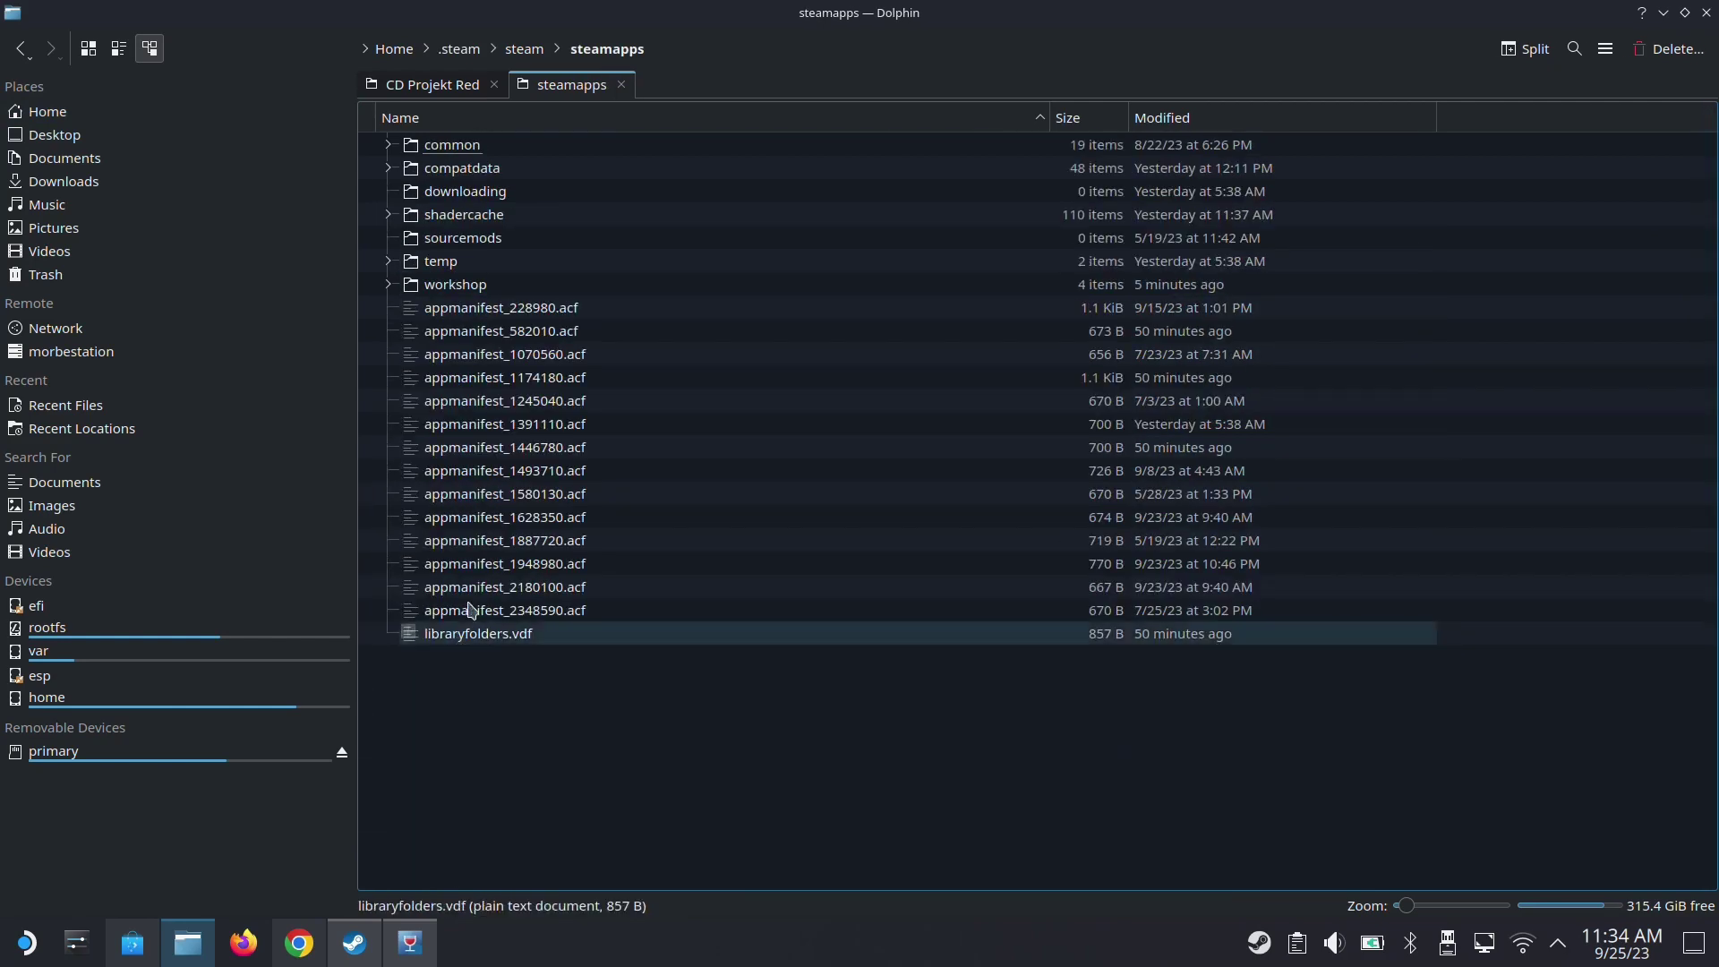
{"action": "double_click", "coordinate": [522, 180]}
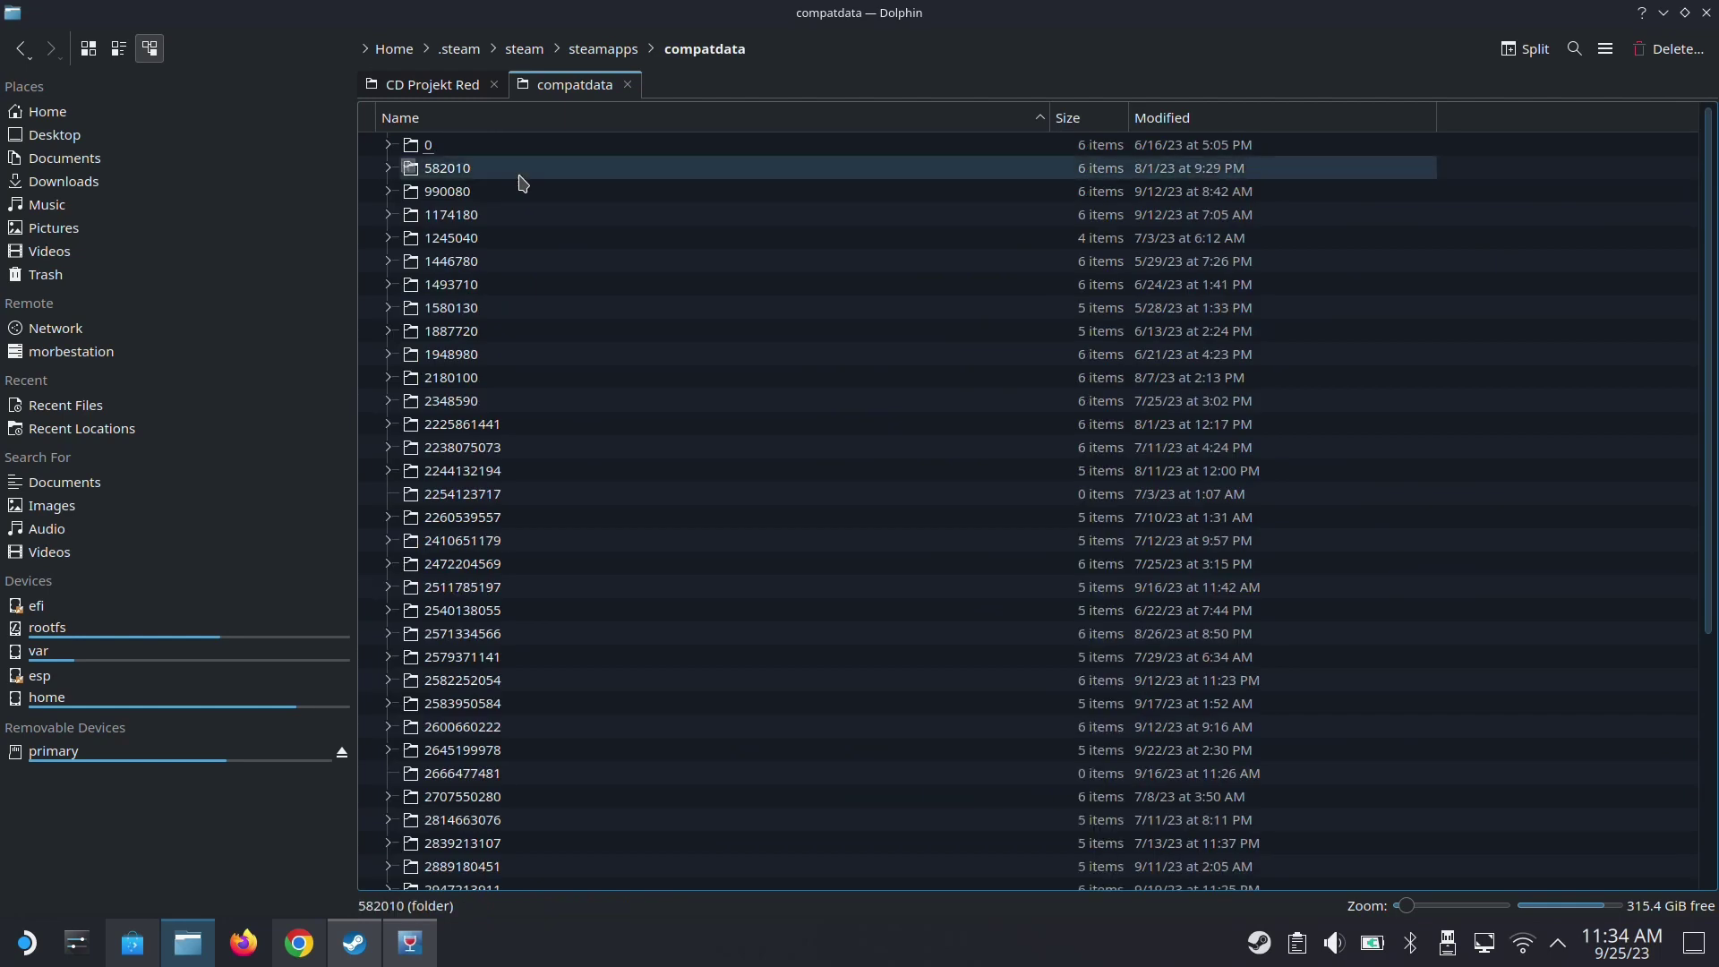
{"action": "left_click", "coordinate": [421, 946]}
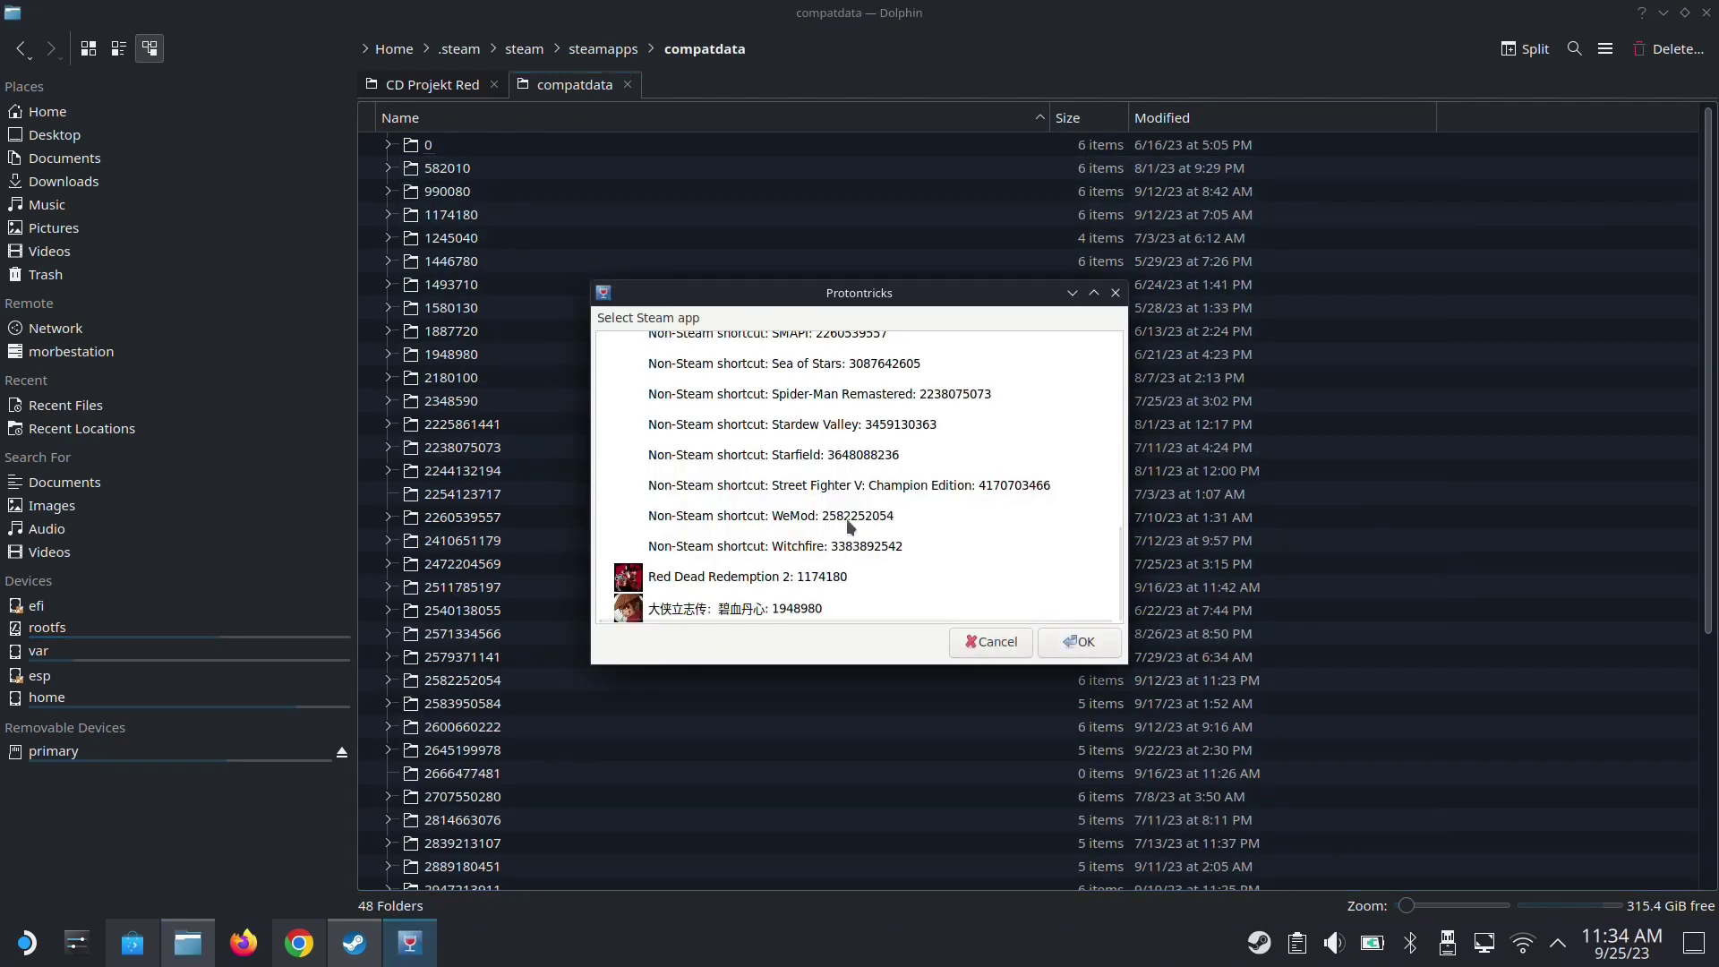
{"action": "left_click", "coordinate": [457, 564]}
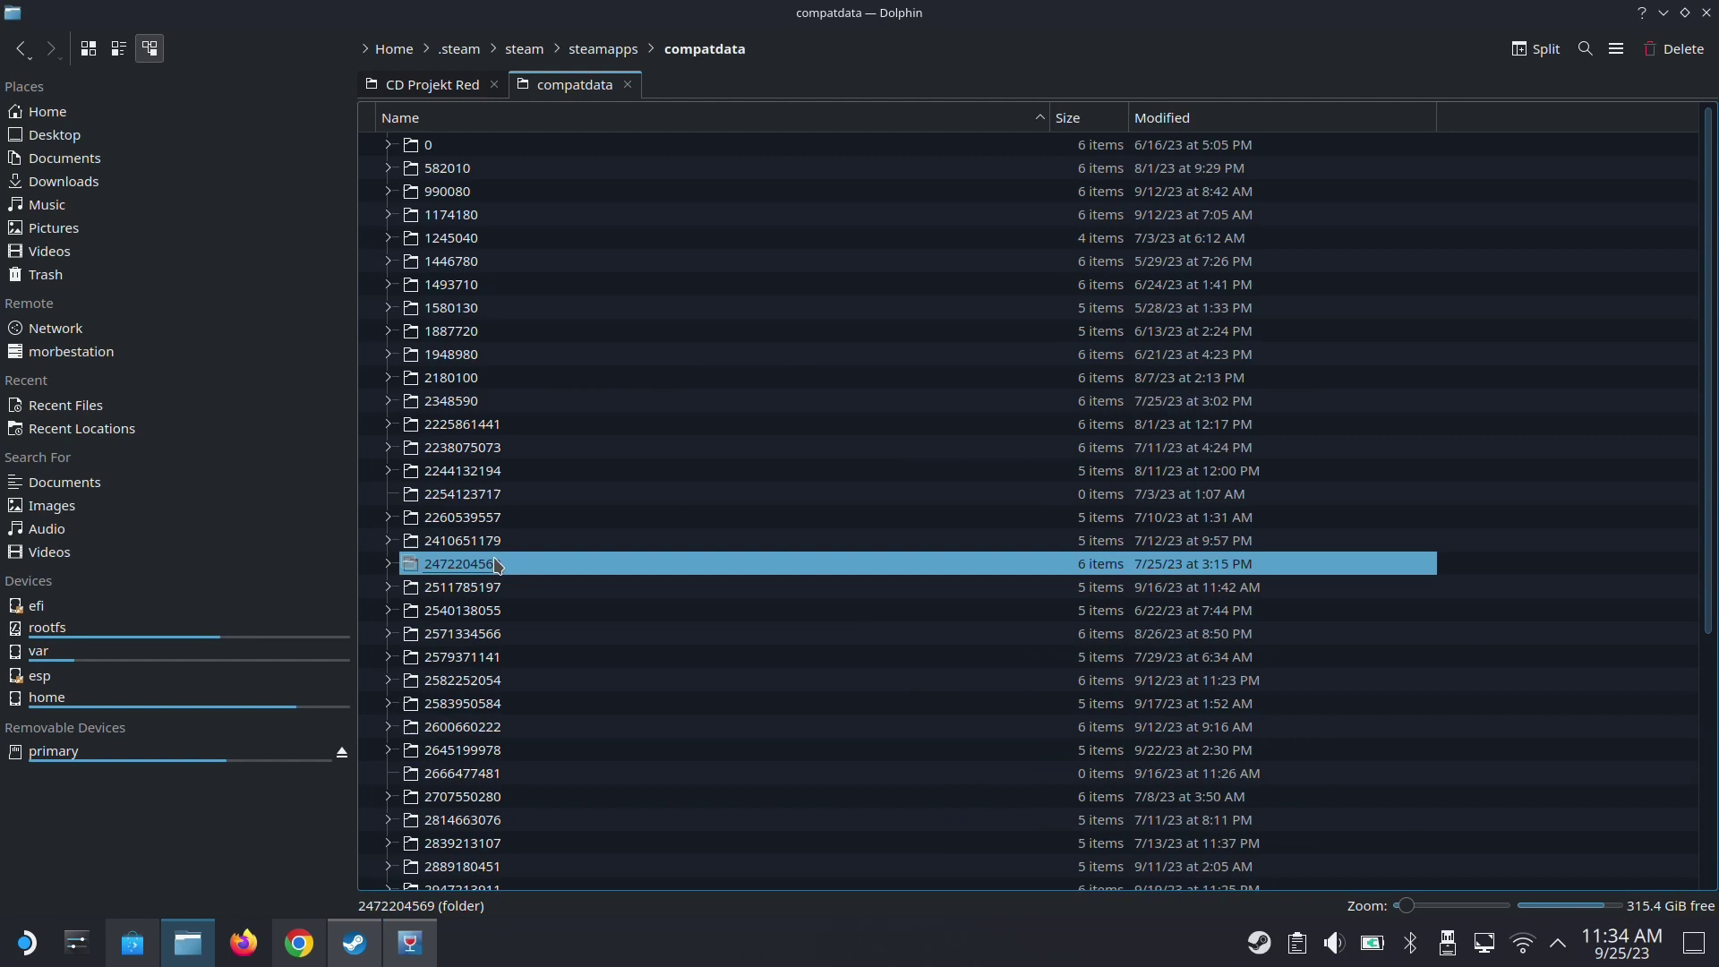
{"action": "double_click", "coordinate": [455, 684]}
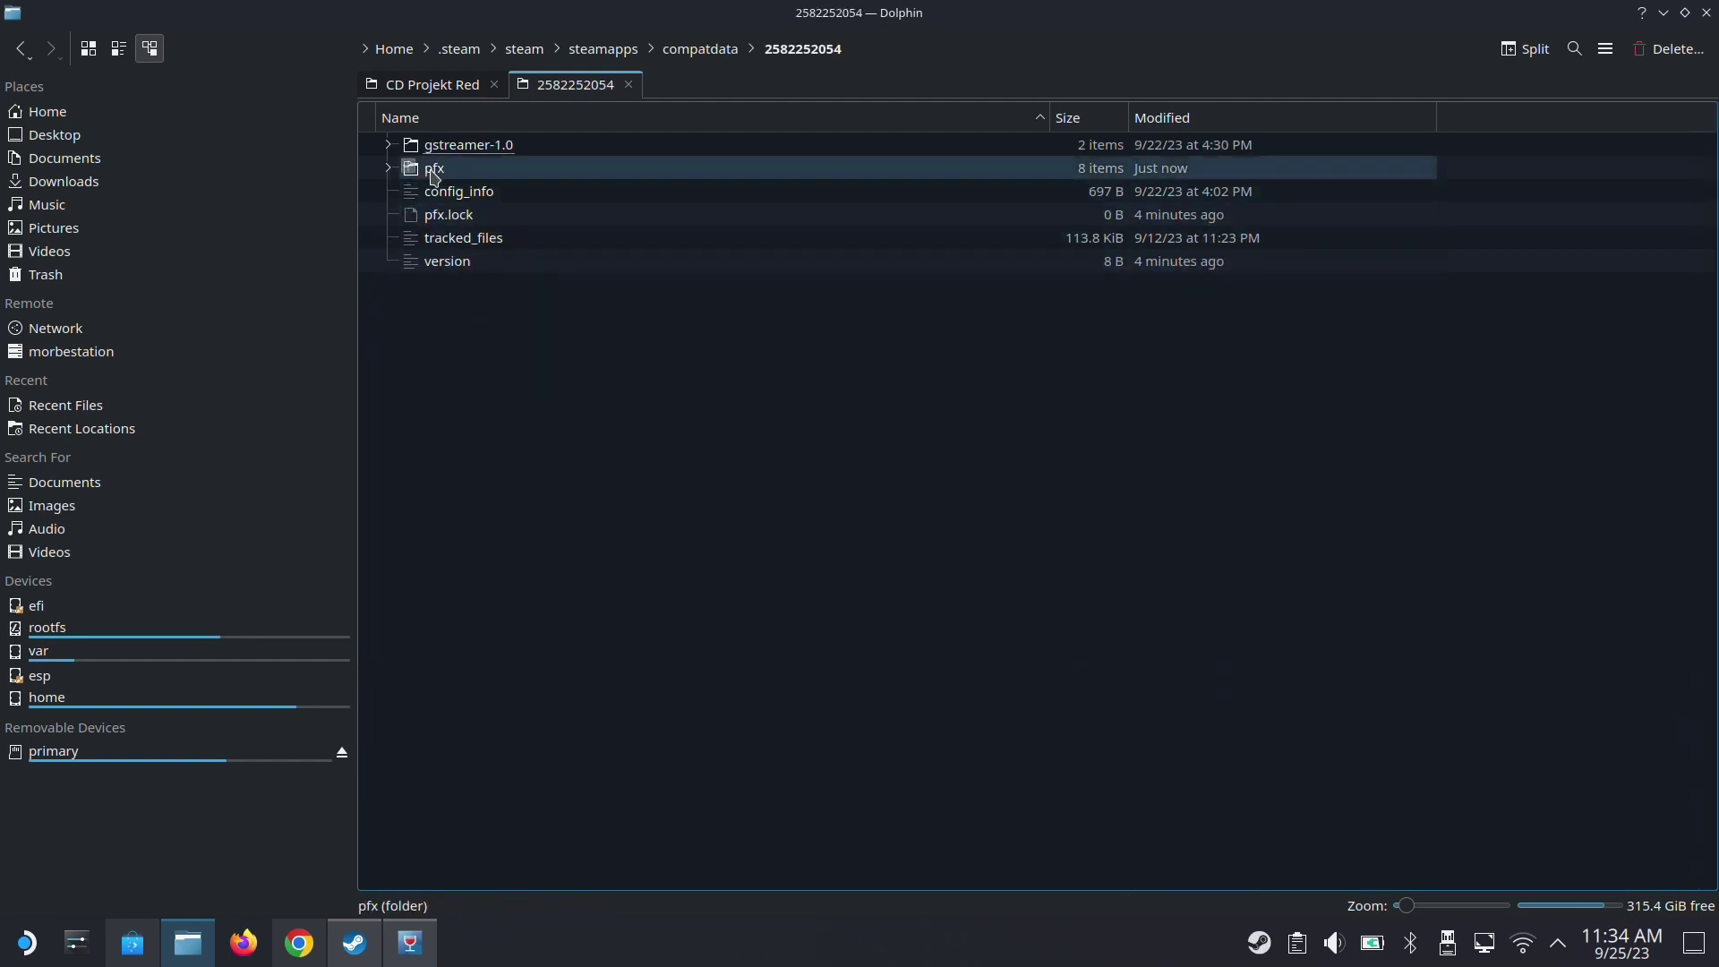
{"action": "double_click", "coordinate": [445, 170]}
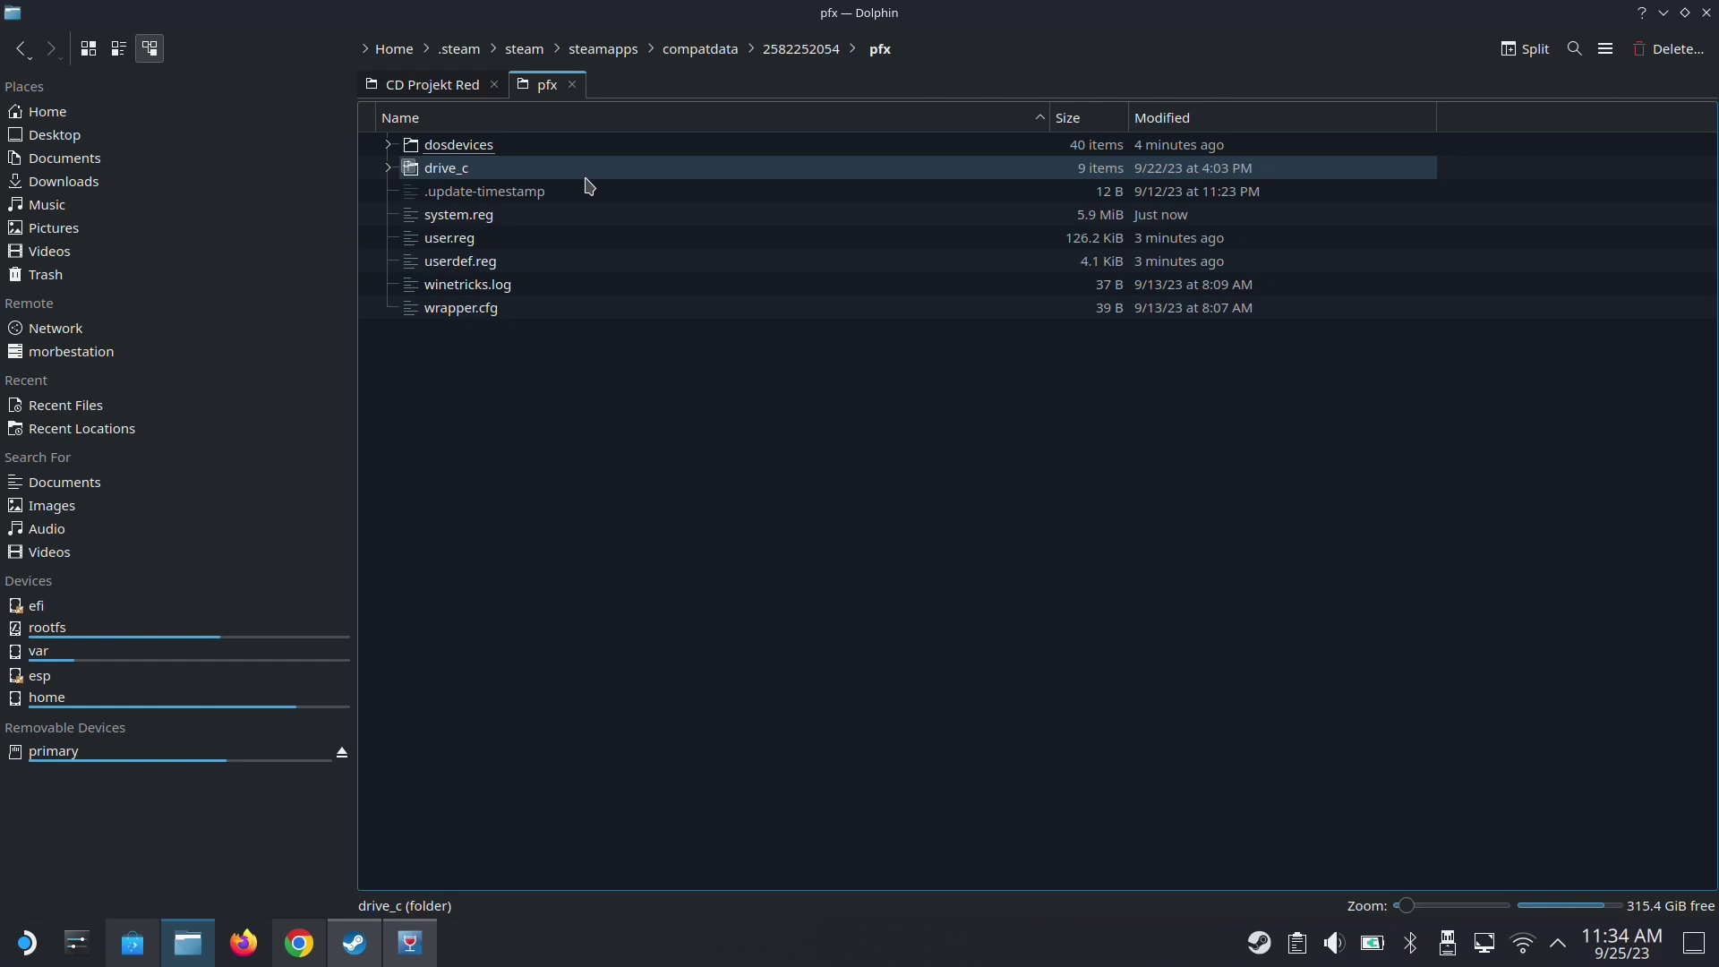
- Browse from drive_c to users/steamuser/Saved Games/CD Projekt Red/Cyberpunk 2077 in the WeMod prefix
{"action": "left_click", "coordinate": [443, 171]}
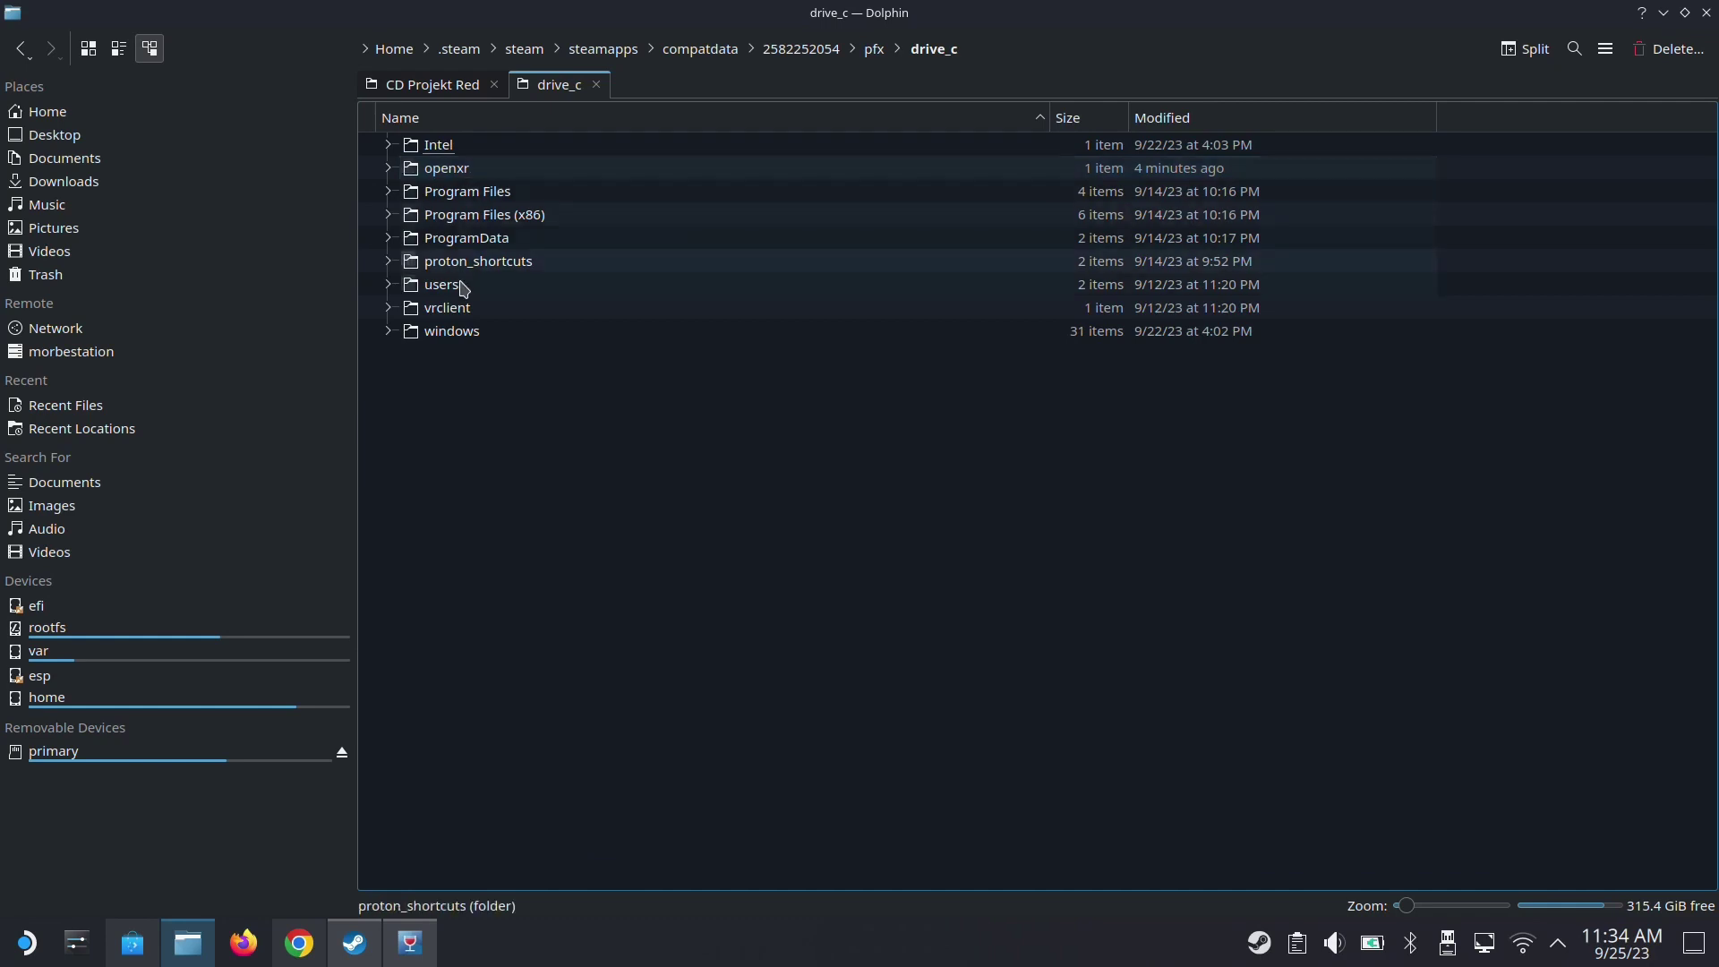
{"action": "left_click", "coordinate": [463, 289]}
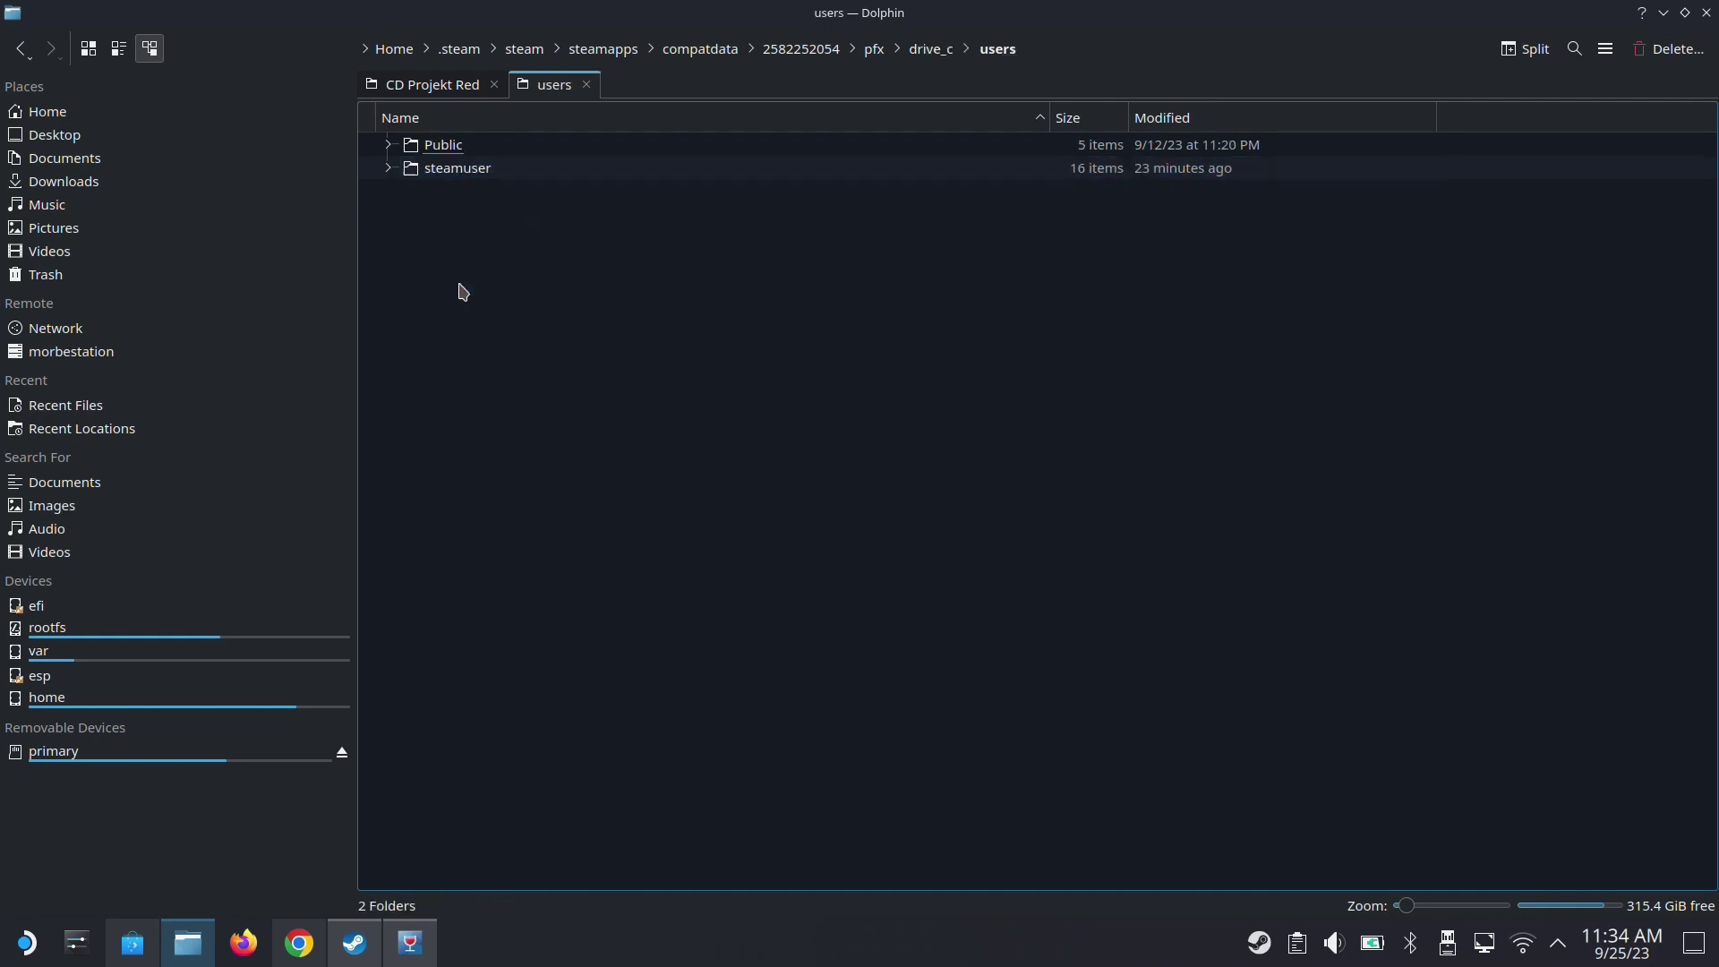
{"action": "left_click", "coordinate": [457, 174]}
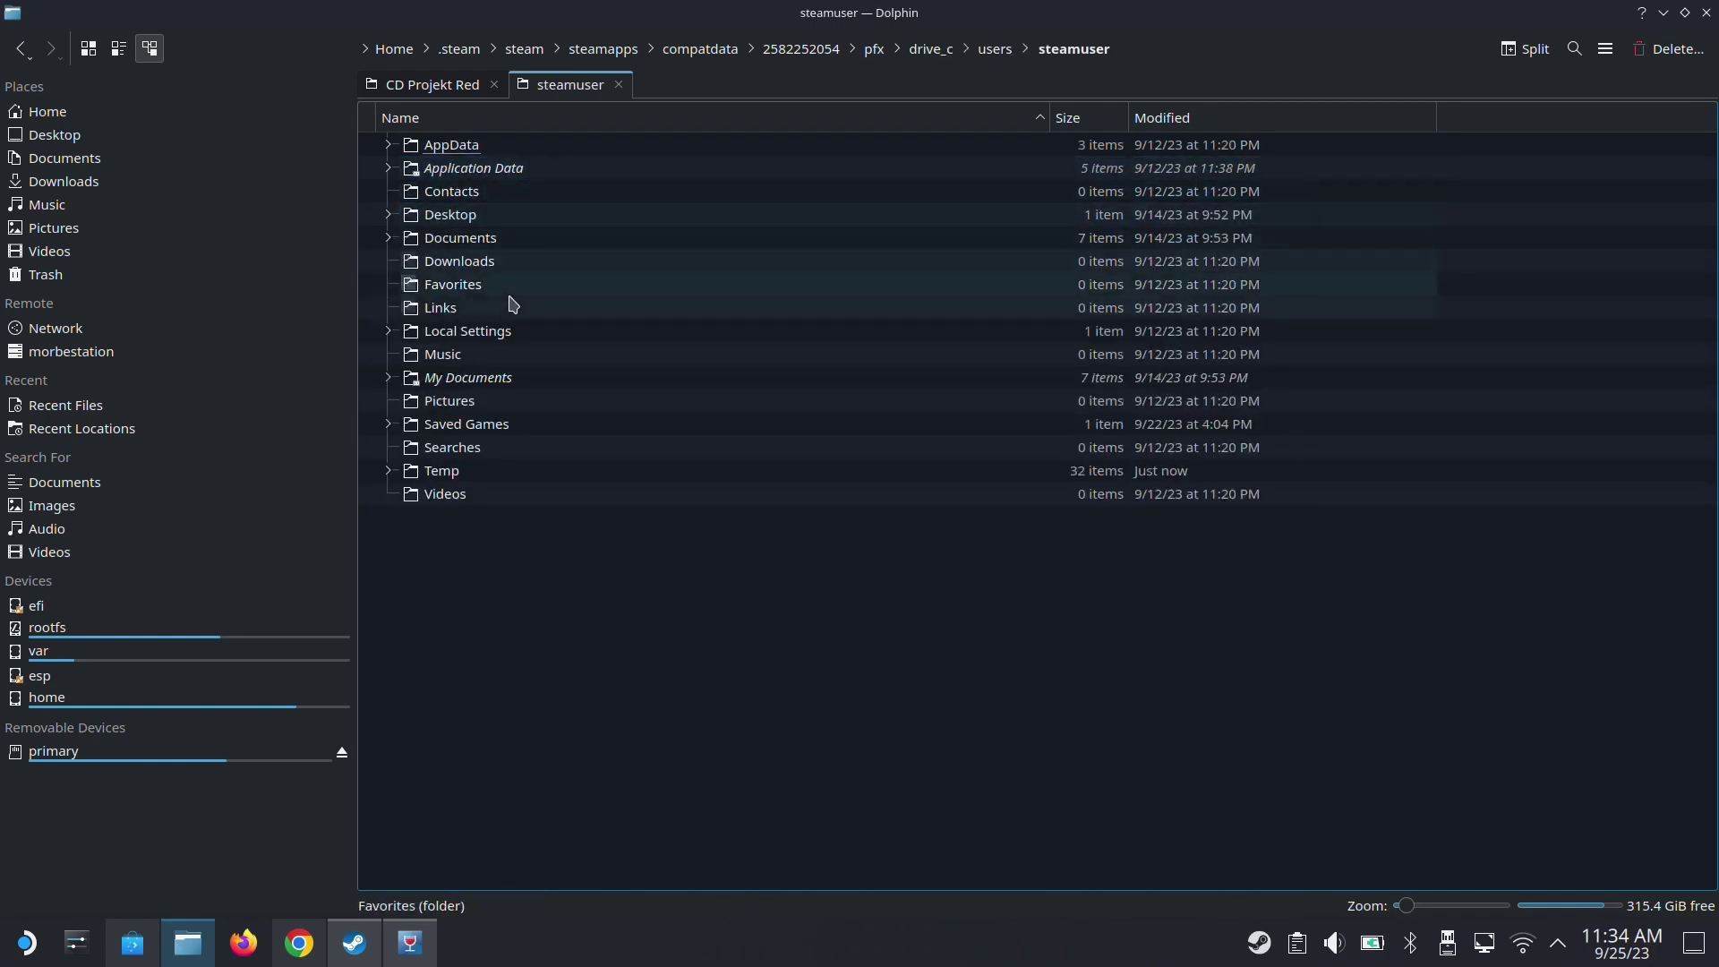
{"action": "left_click", "coordinate": [458, 425]}
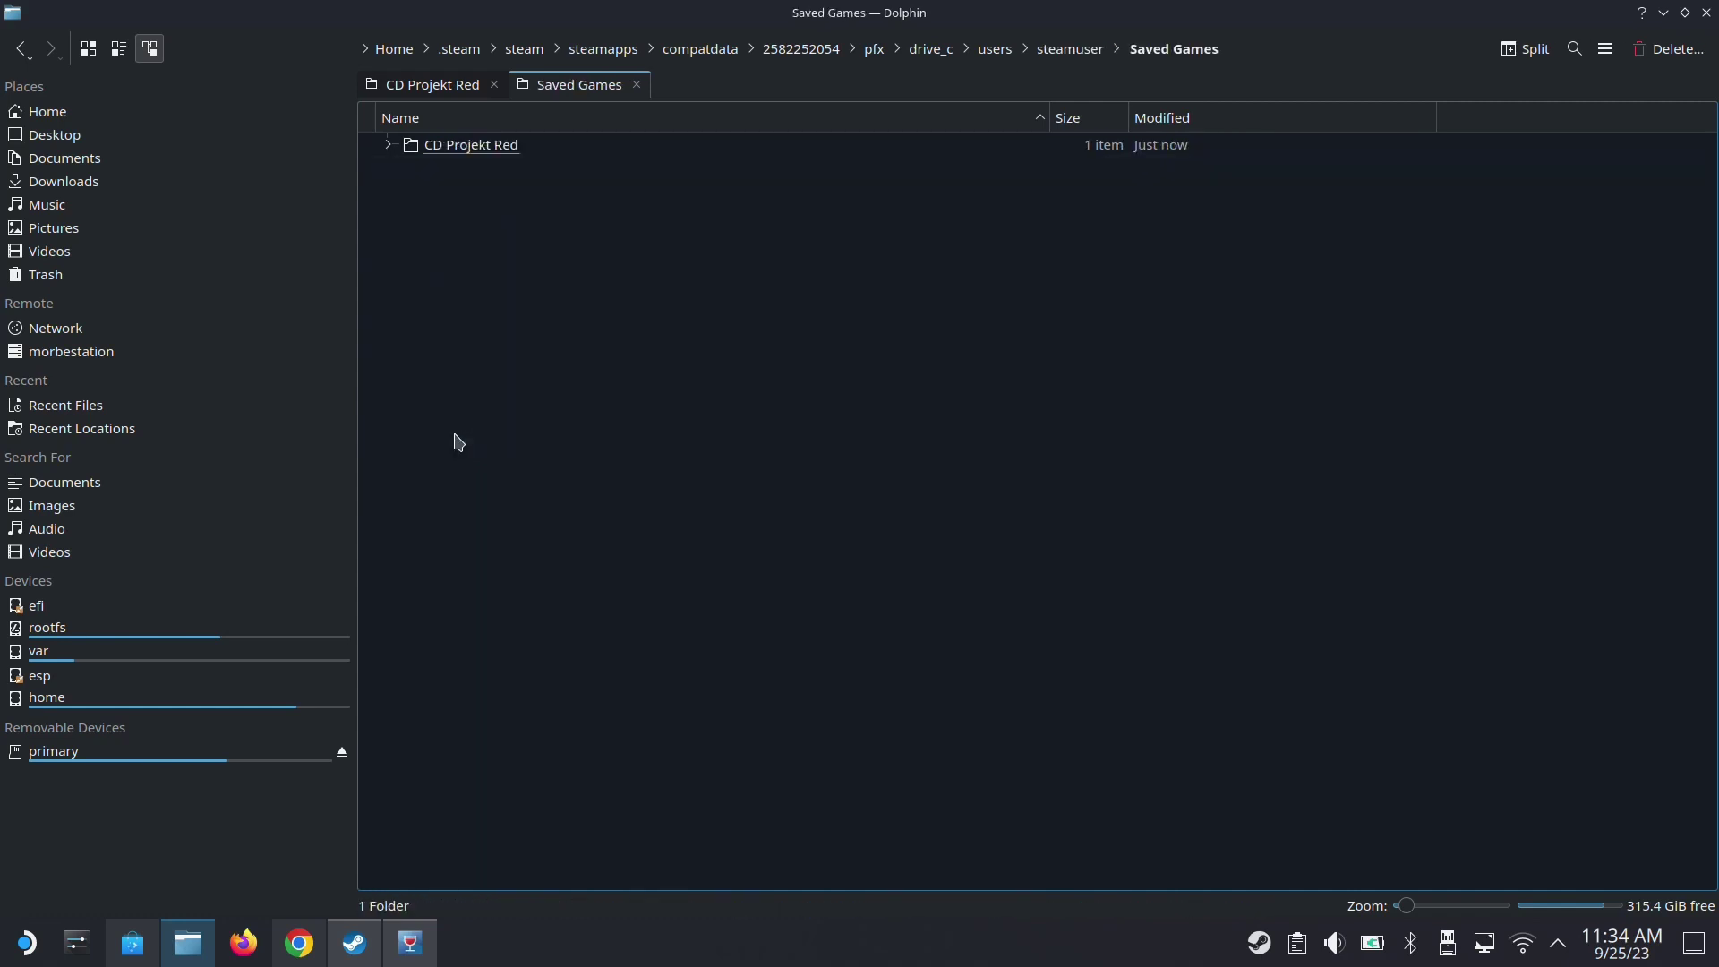
{"action": "left_click", "coordinate": [507, 154]}
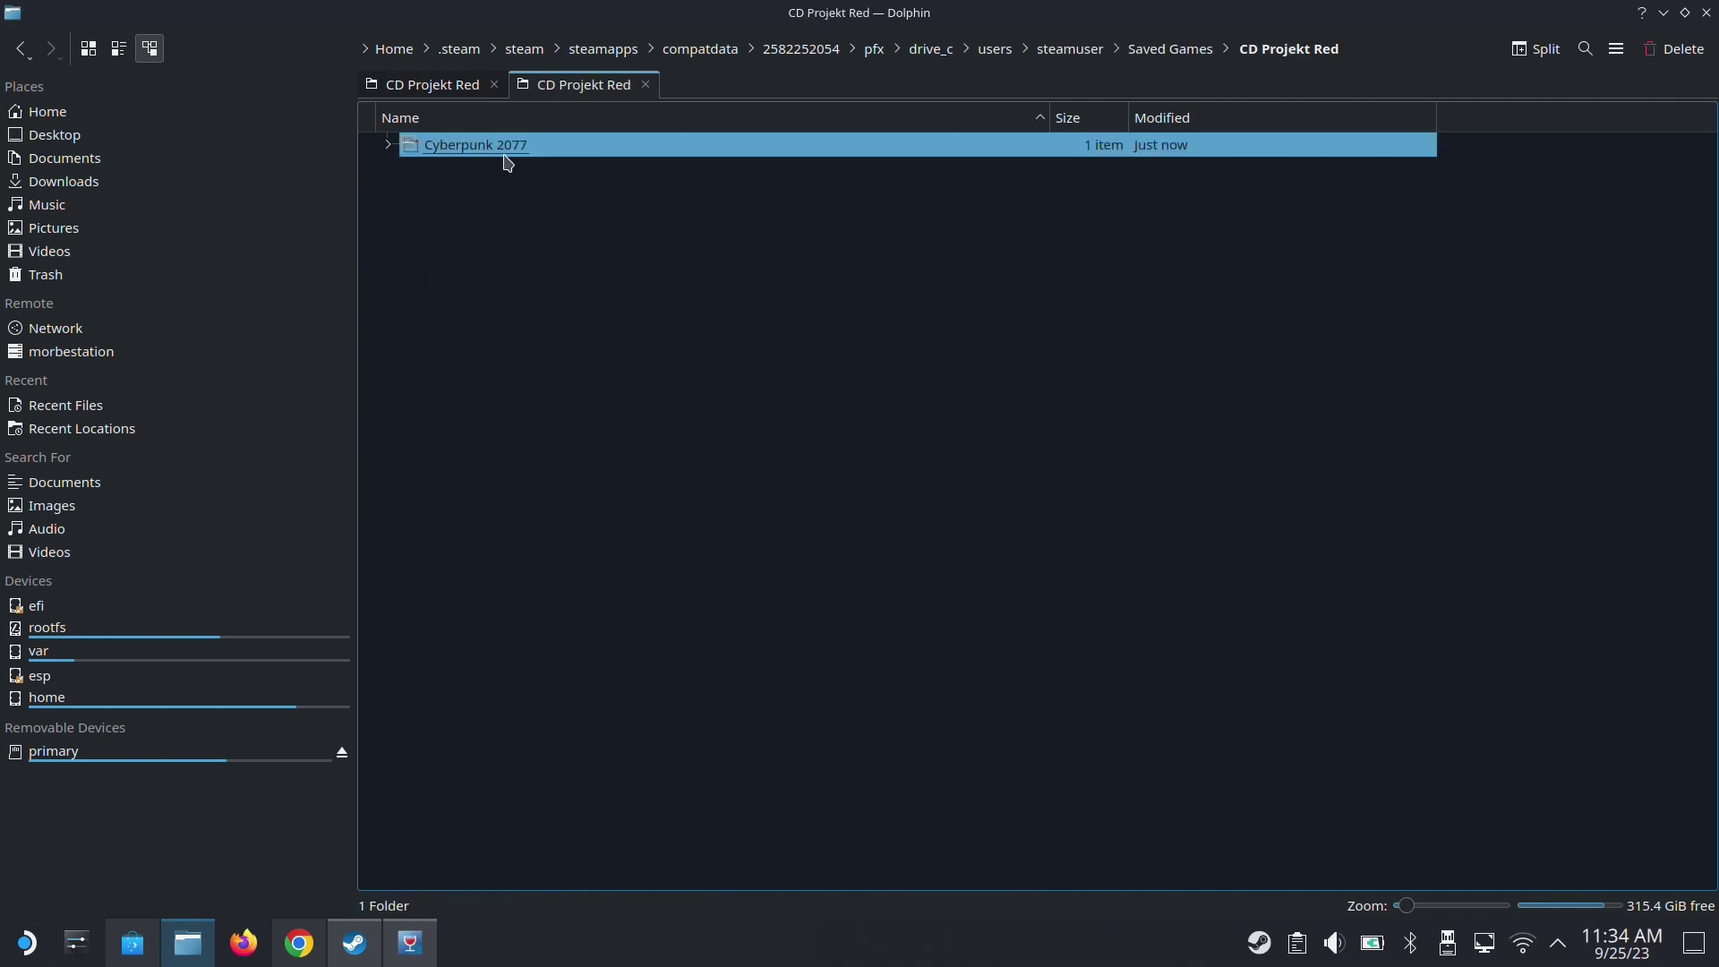
{"action": "left_click", "coordinate": [503, 154]}
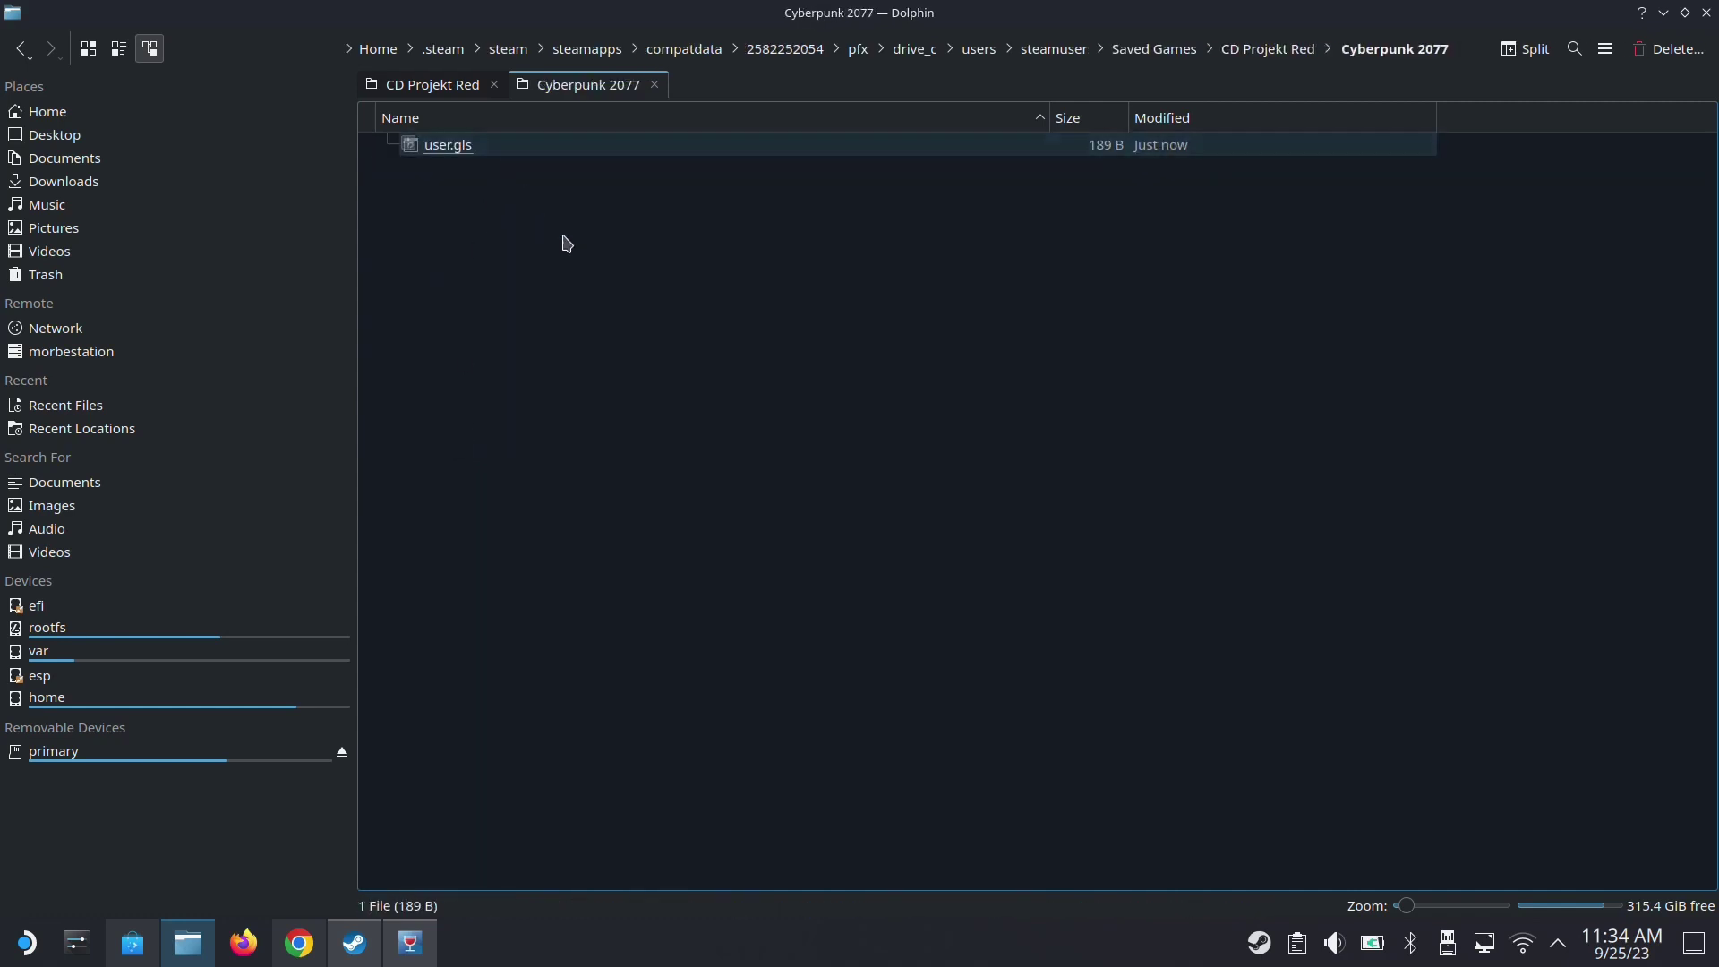
- Go back to the CD Projekt Red folder in WeMod's prefix and move its Cyberpunk 2077 folder to the trash
{"action": "left_click", "coordinate": [1269, 55]}
{"action": "right_click", "coordinate": [498, 154]}
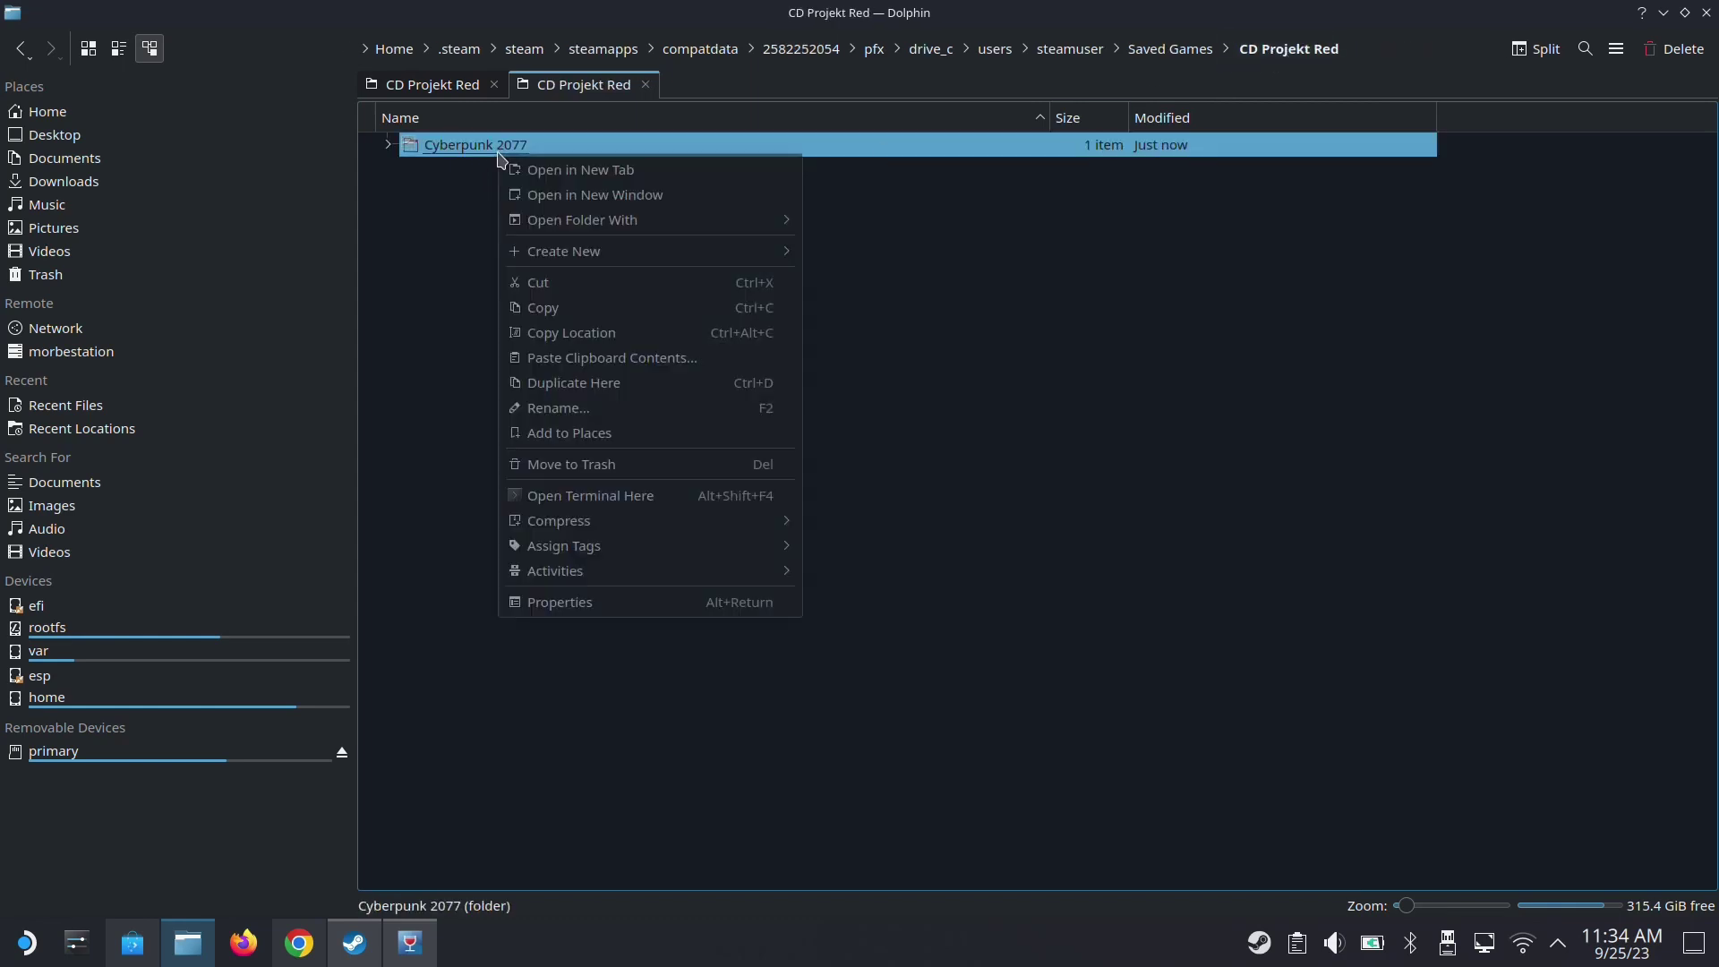
{"action": "left_click", "coordinate": [573, 466]}
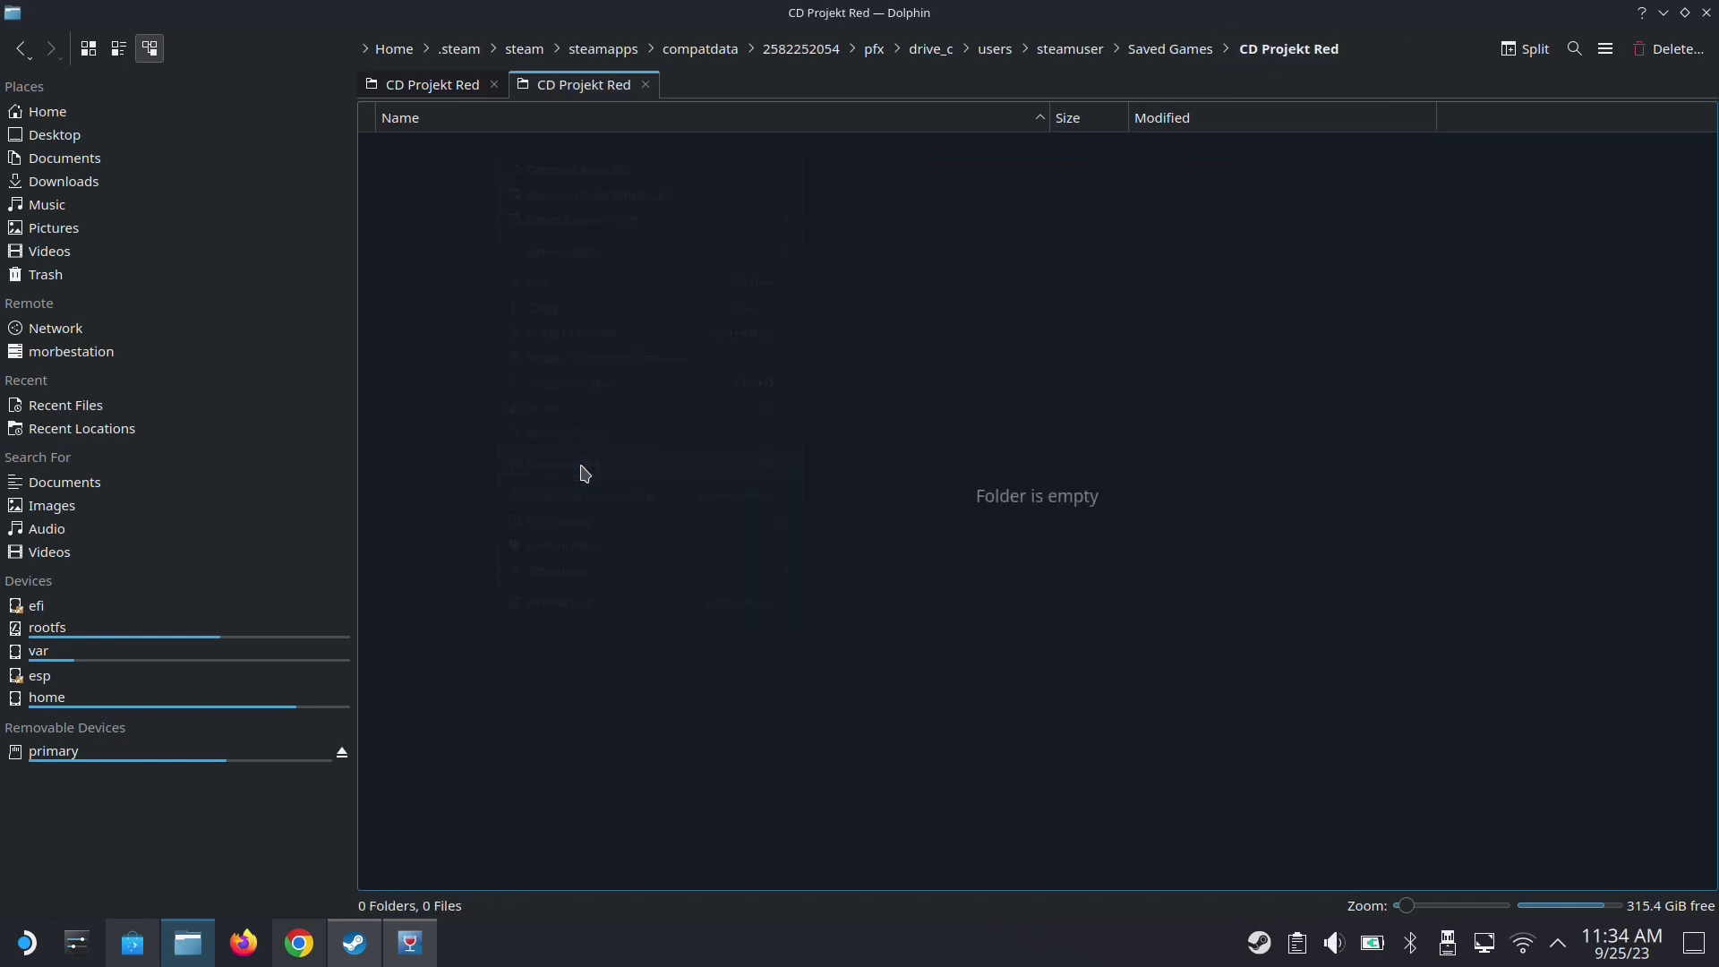
{"action": "left_click", "coordinate": [452, 97]}
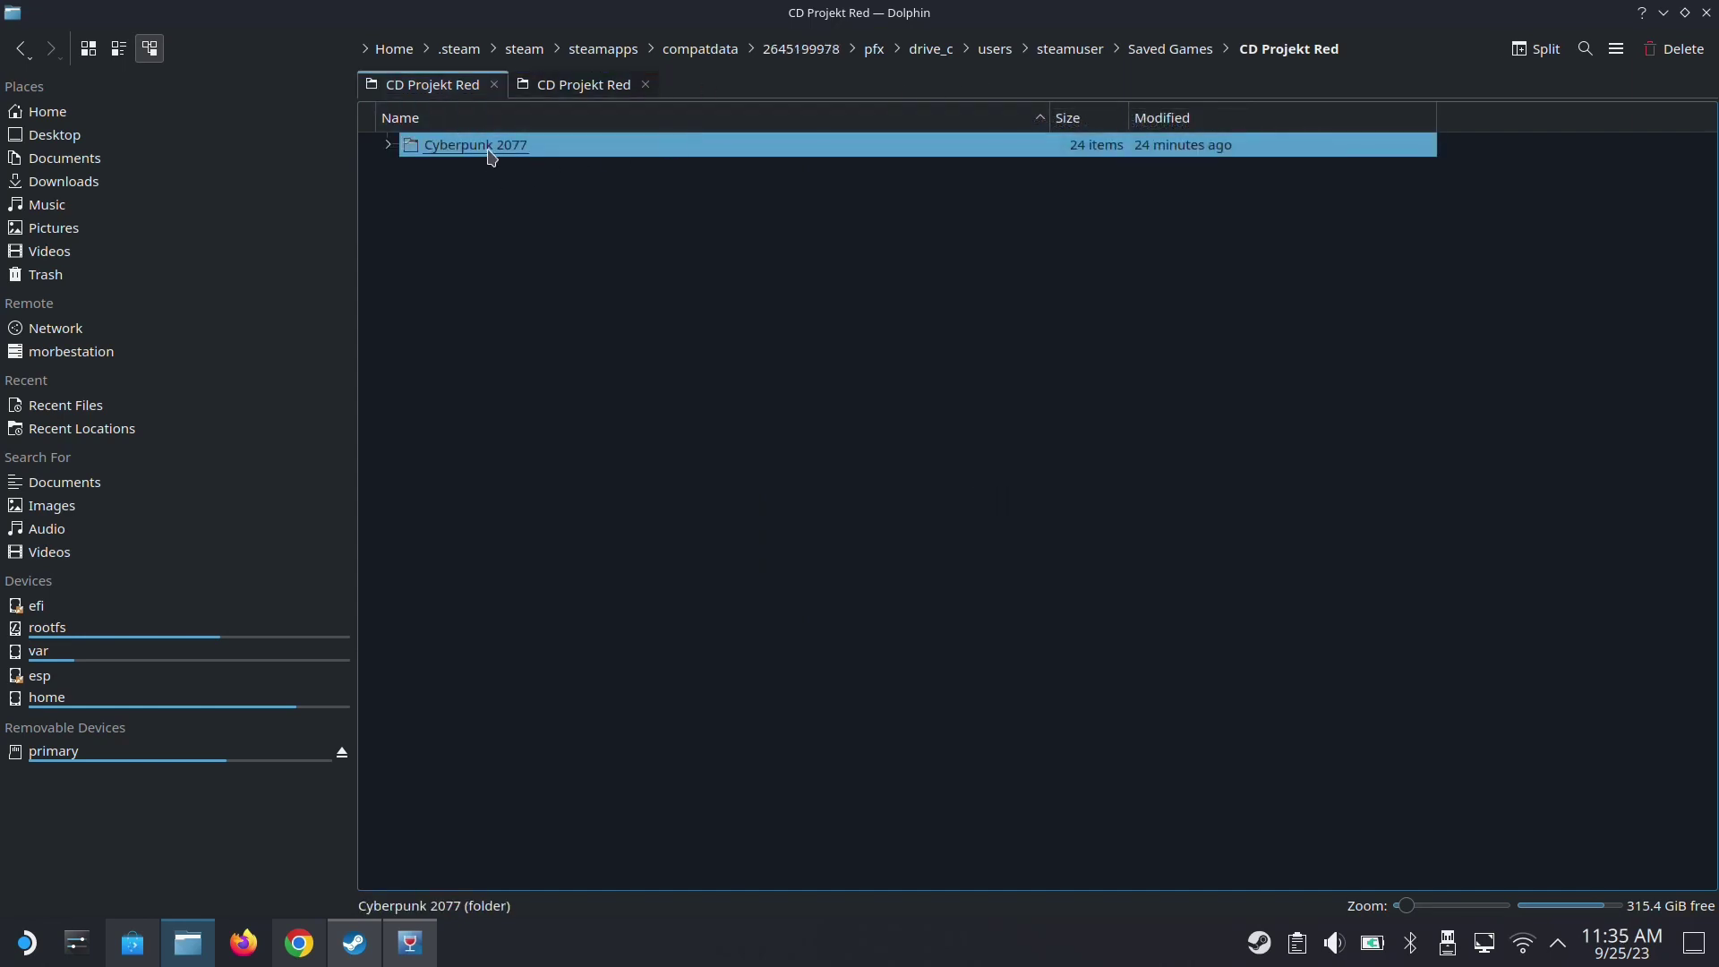
{"action": "left_click_drag", "start_coordinate": [474, 152], "coordinate": [590, 114]}
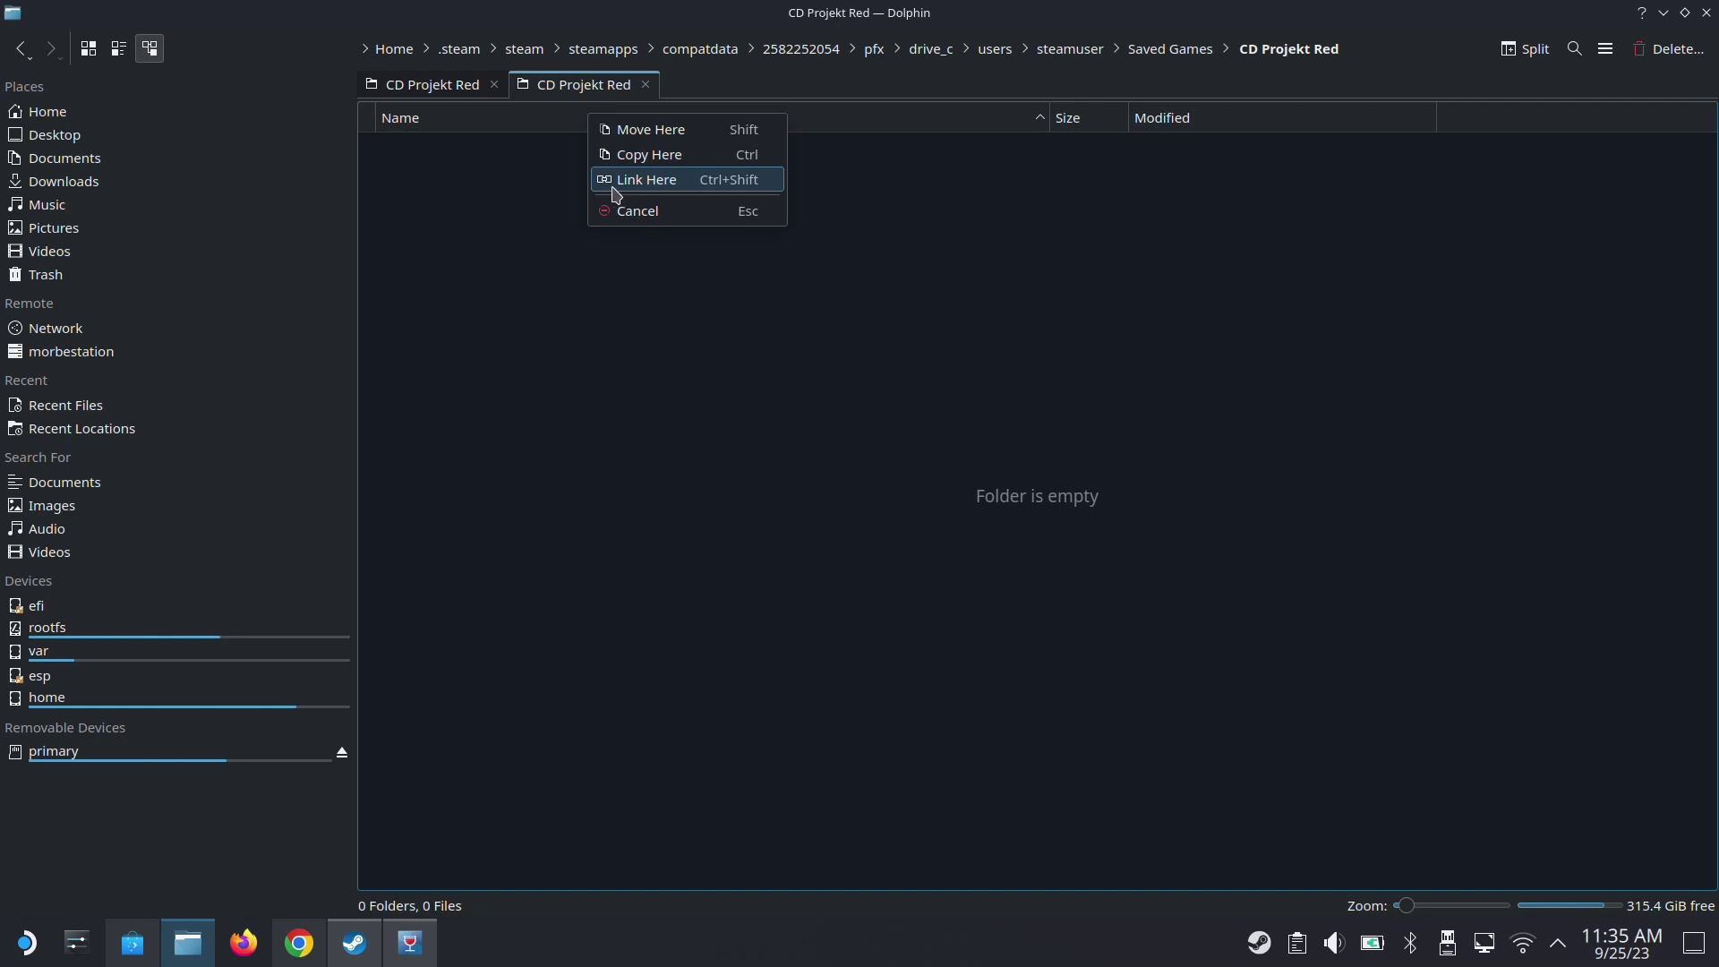
{"action": "left_click", "coordinate": [658, 185]}
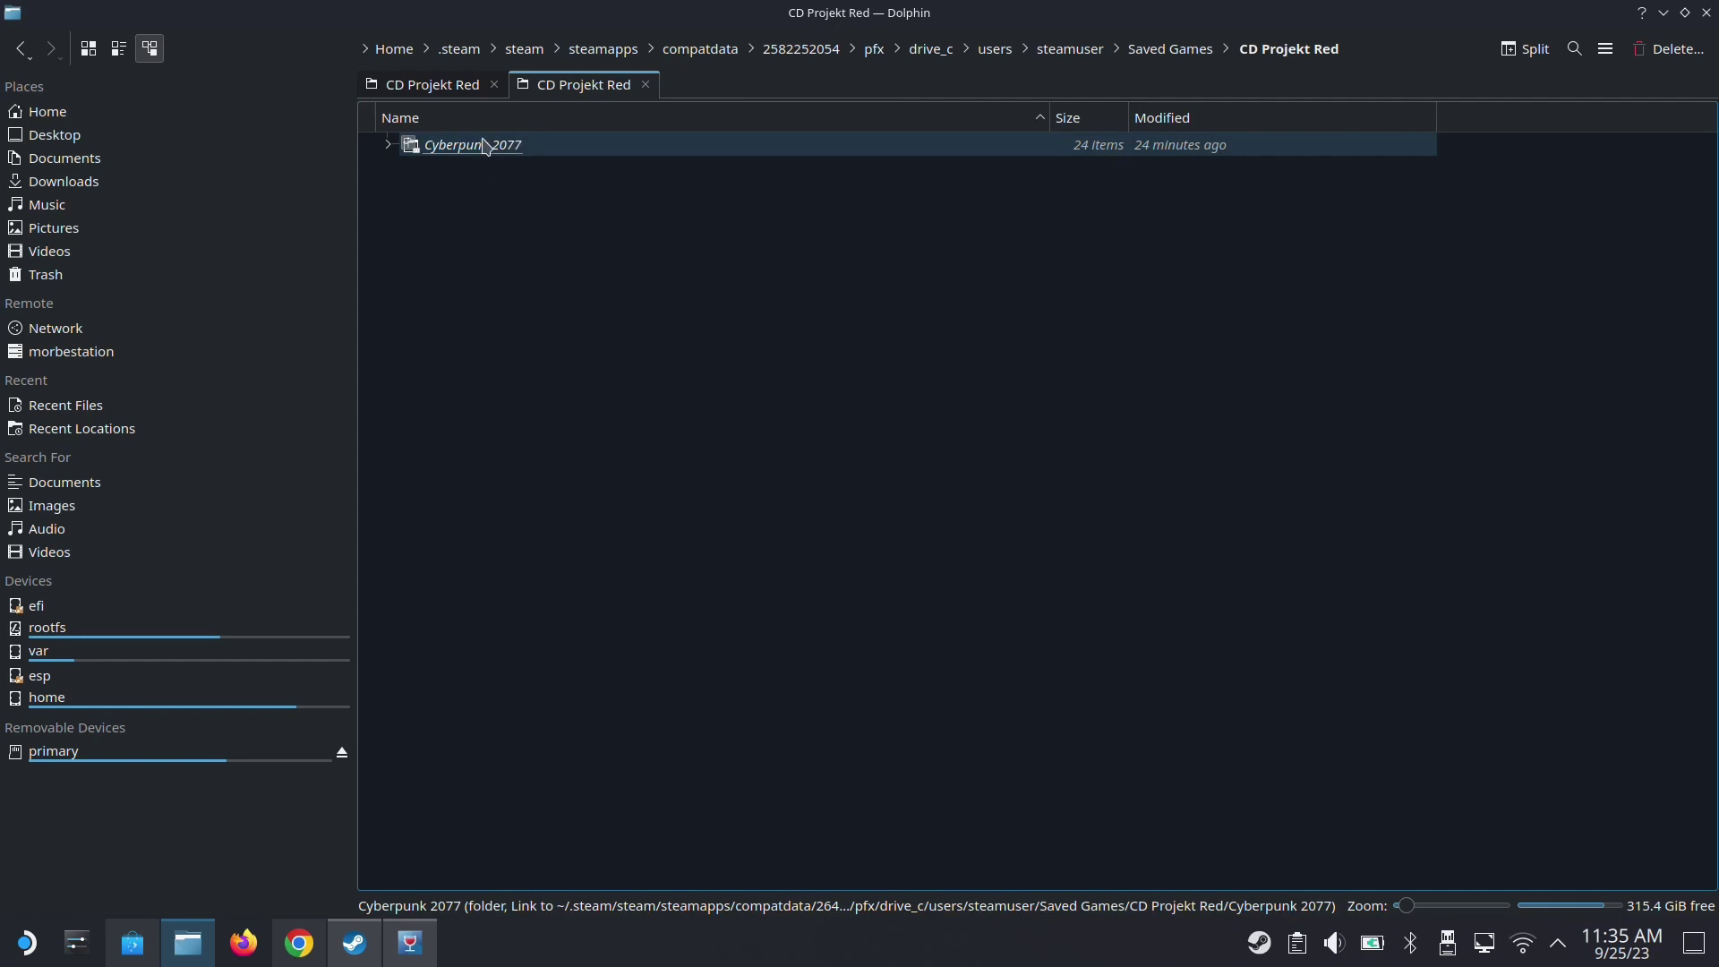
{"action": "left_click", "coordinate": [486, 148]}
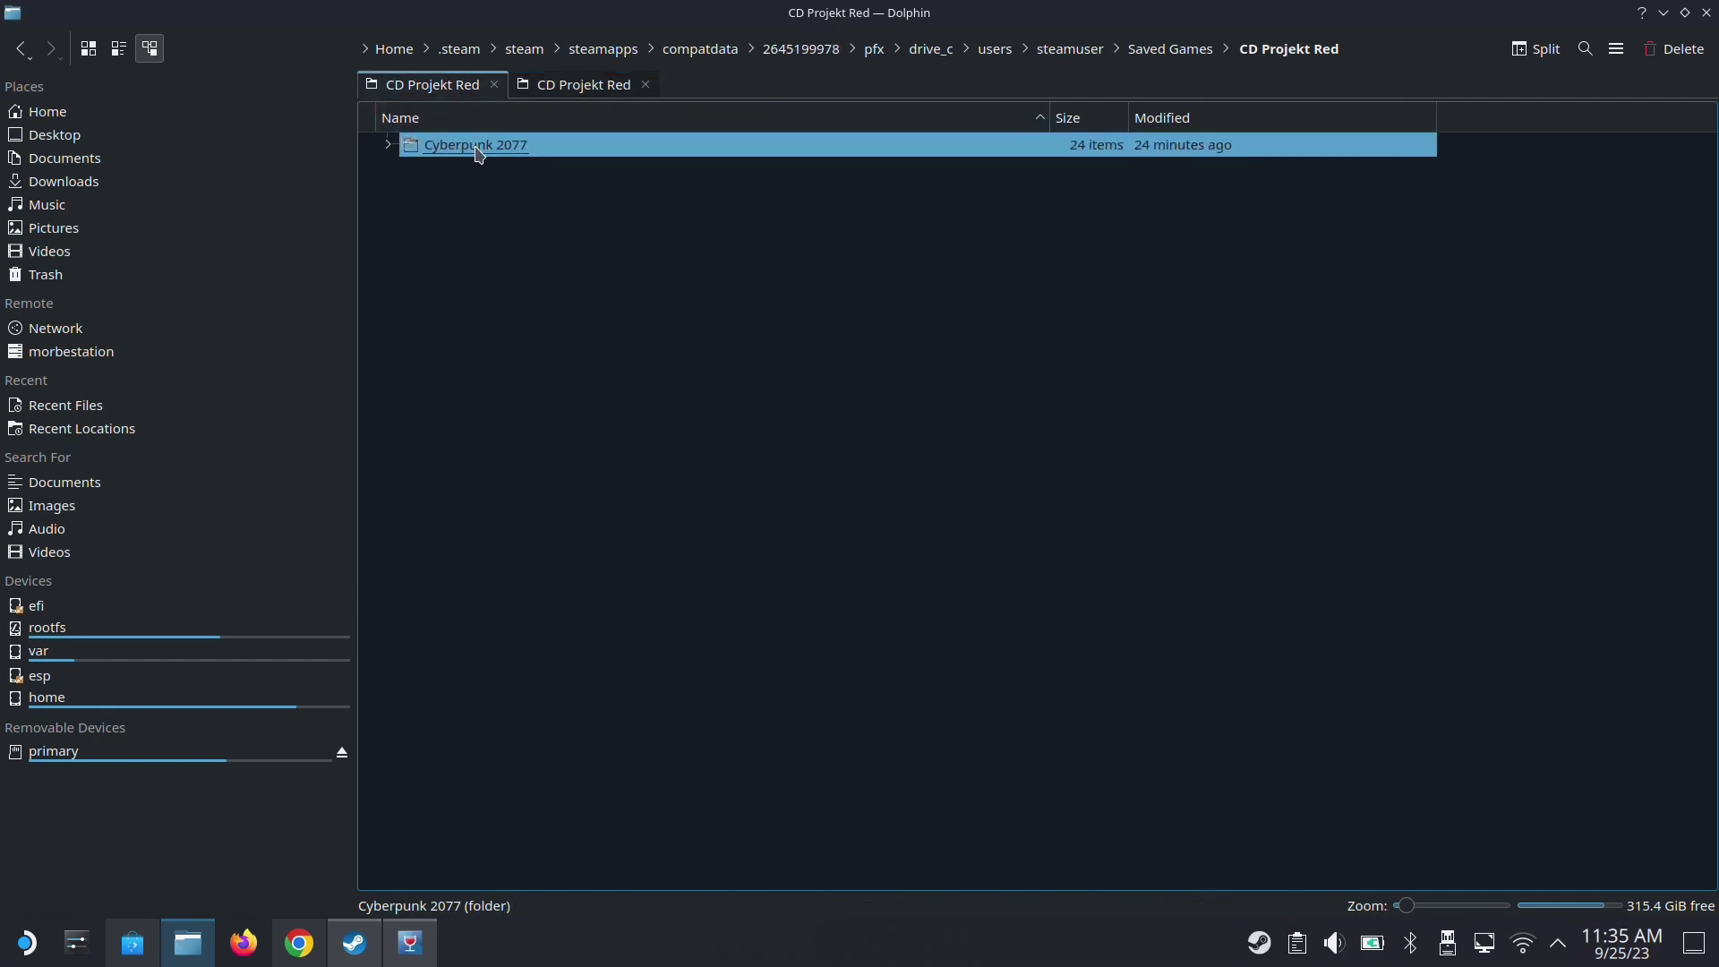
{"action": "left_click", "coordinate": [459, 89]}
{"action": "left_click", "coordinate": [558, 81]}
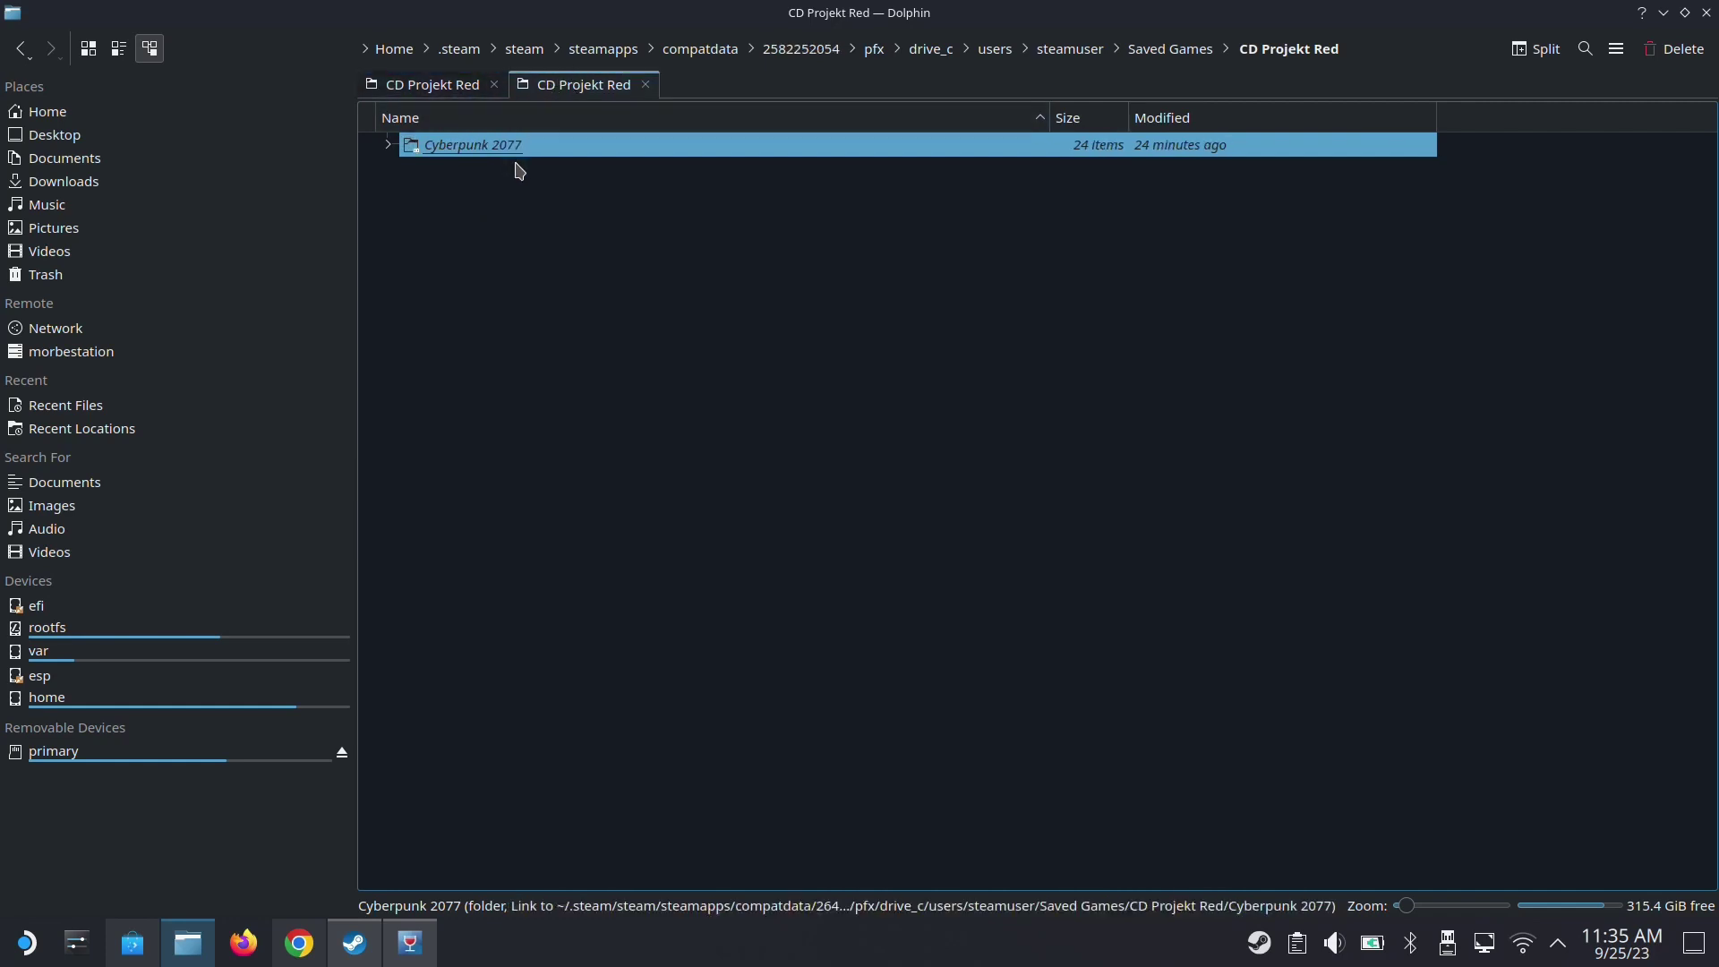
{"action": "left_click", "coordinate": [529, 224]}
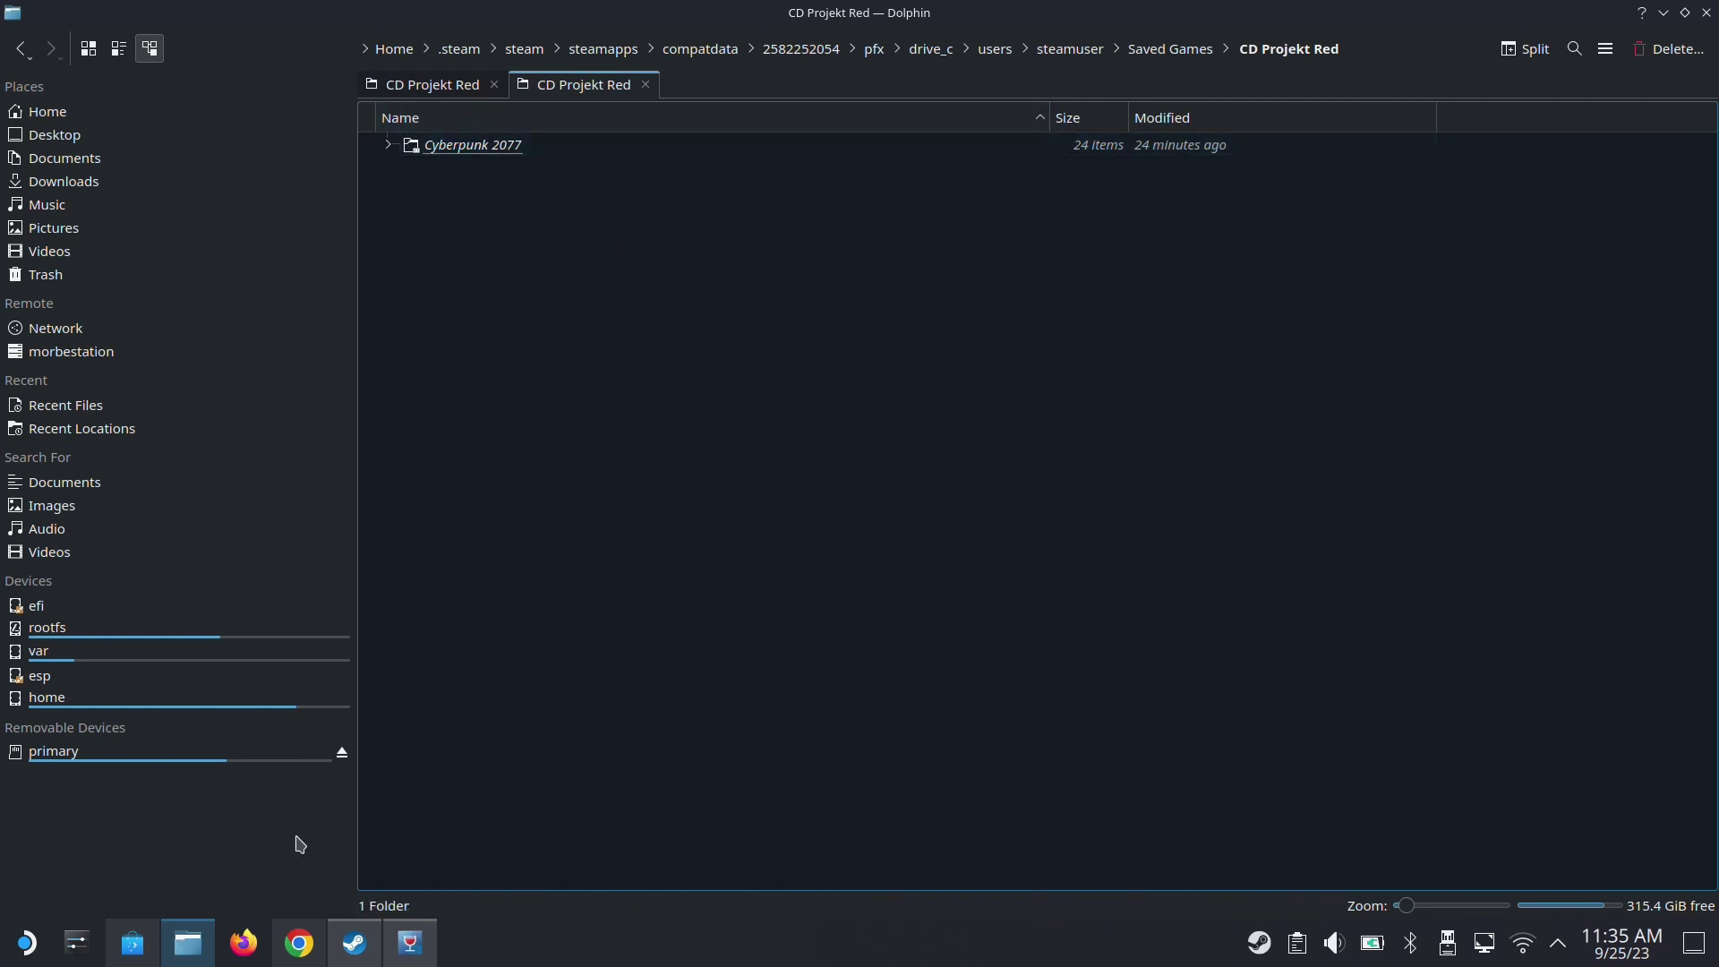
- Switch to Steam and view the Cyberpunk 2077 page in the library
{"action": "left_click", "coordinate": [354, 942]}
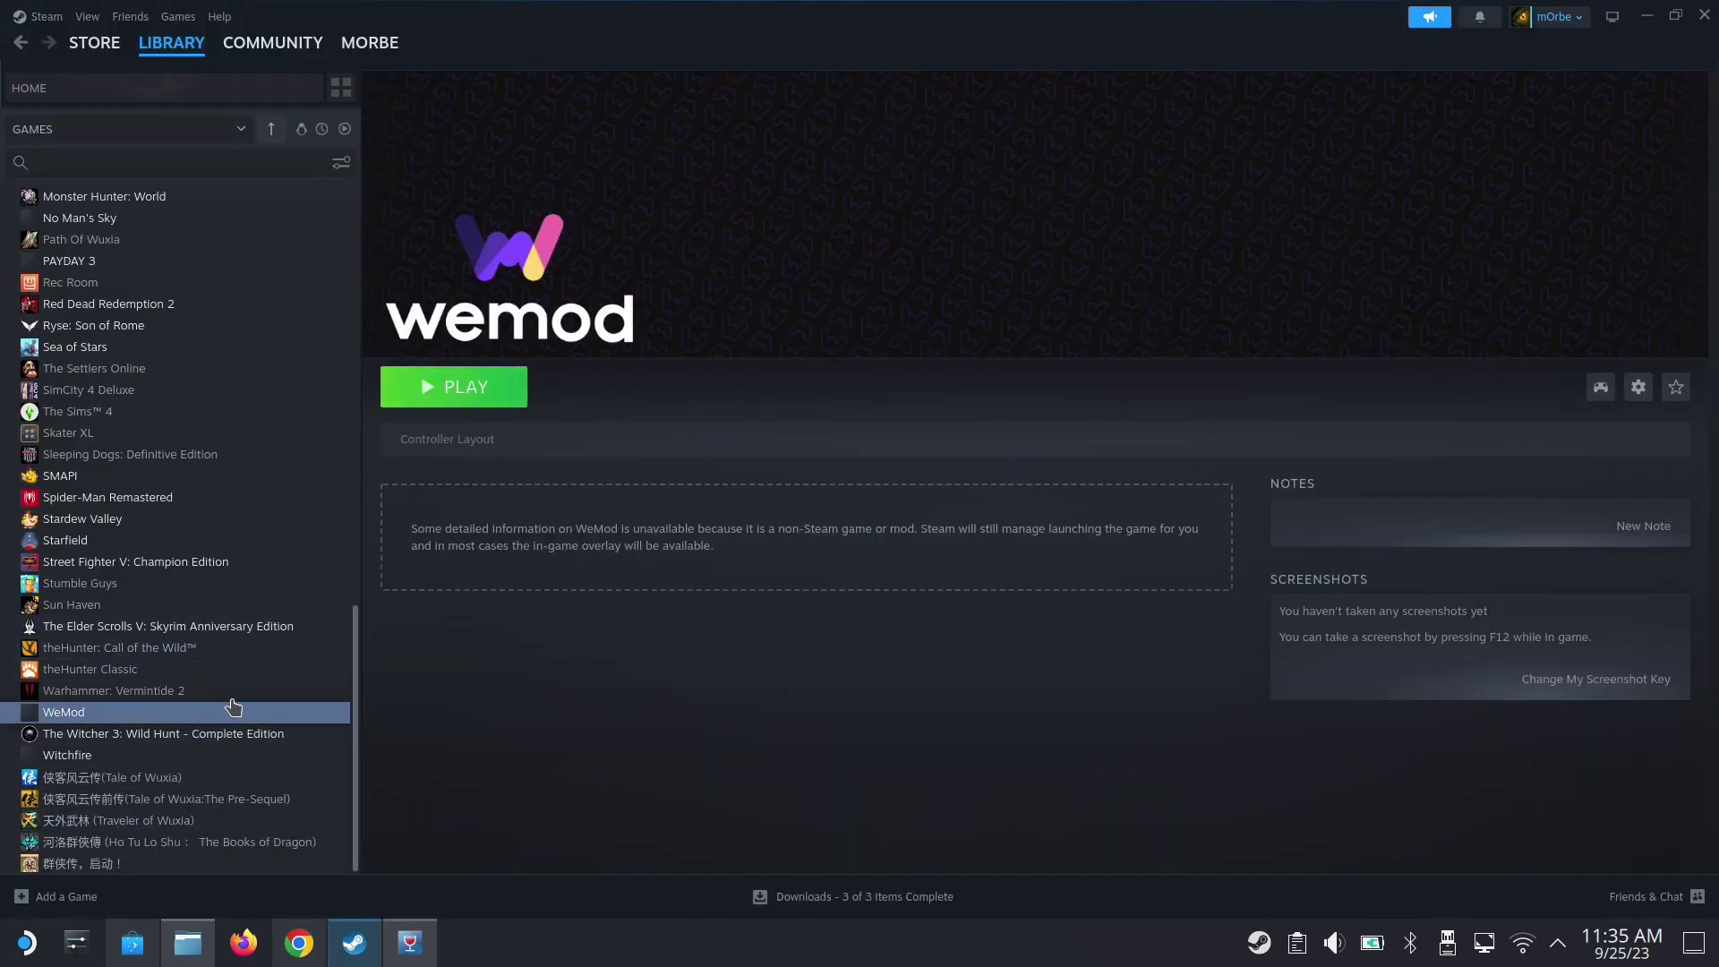
{"action": "scroll", "coordinate": [206, 618], "scroll_direction": "up", "scroll_amount": 3}
{"action": "scroll", "coordinate": [191, 502], "scroll_direction": "up", "scroll_amount": 1}
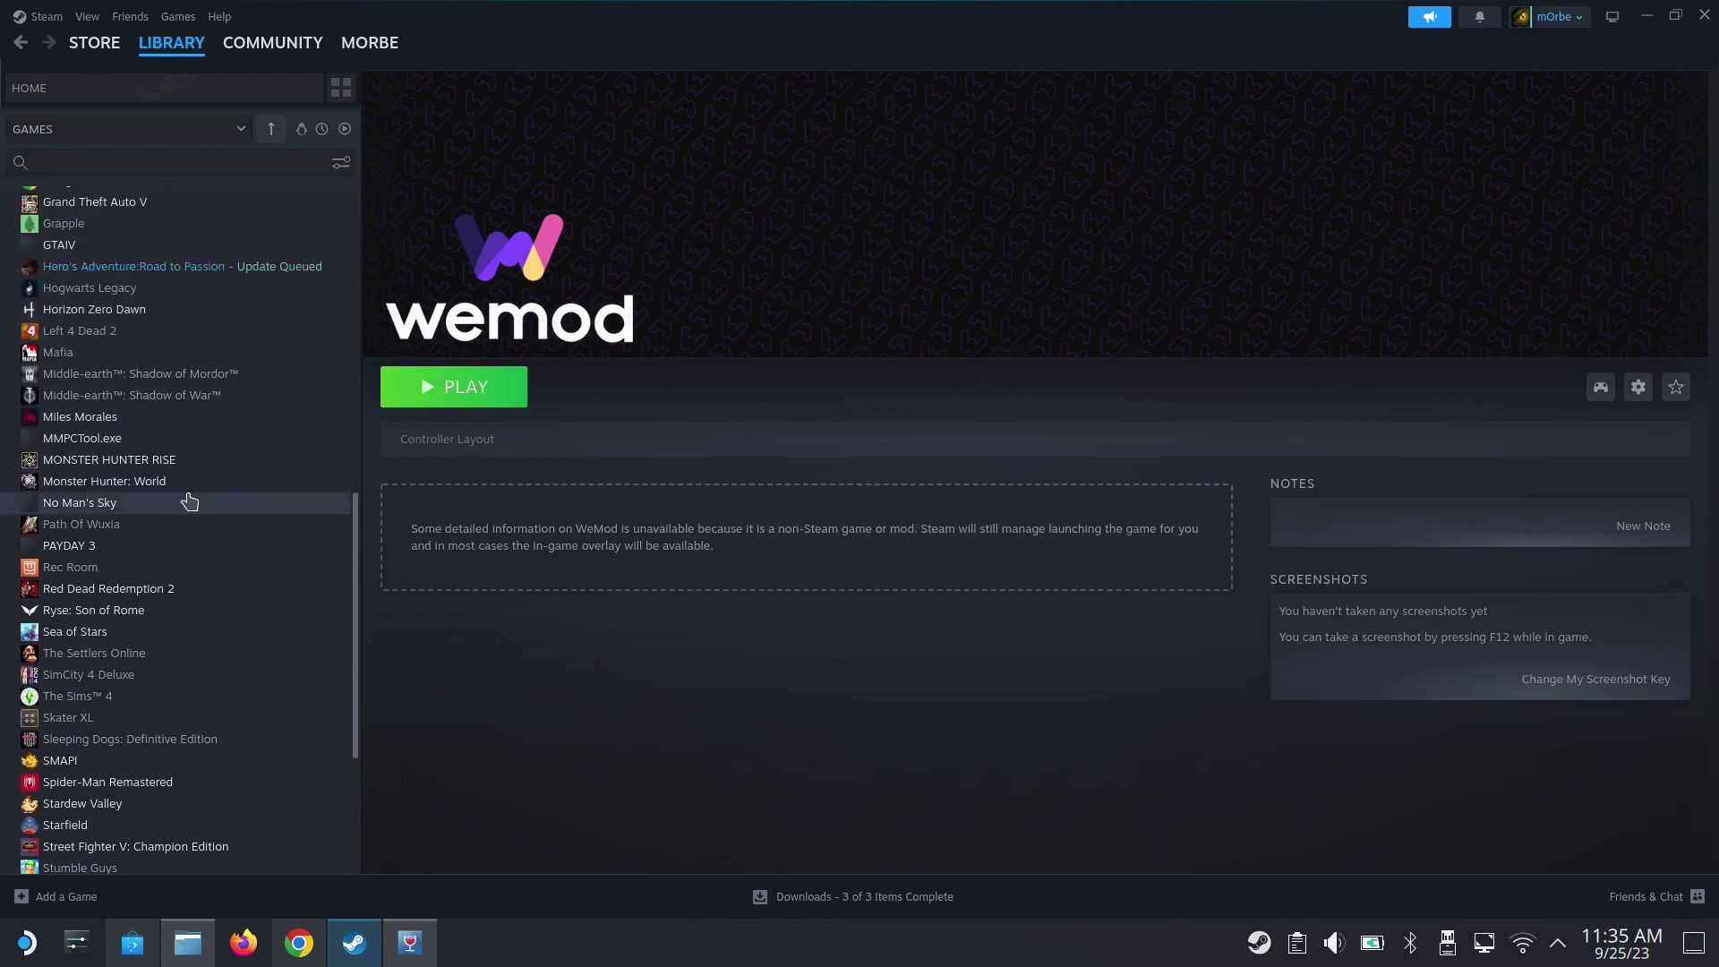
{"action": "scroll", "coordinate": [189, 502], "scroll_direction": "up", "scroll_amount": 5}
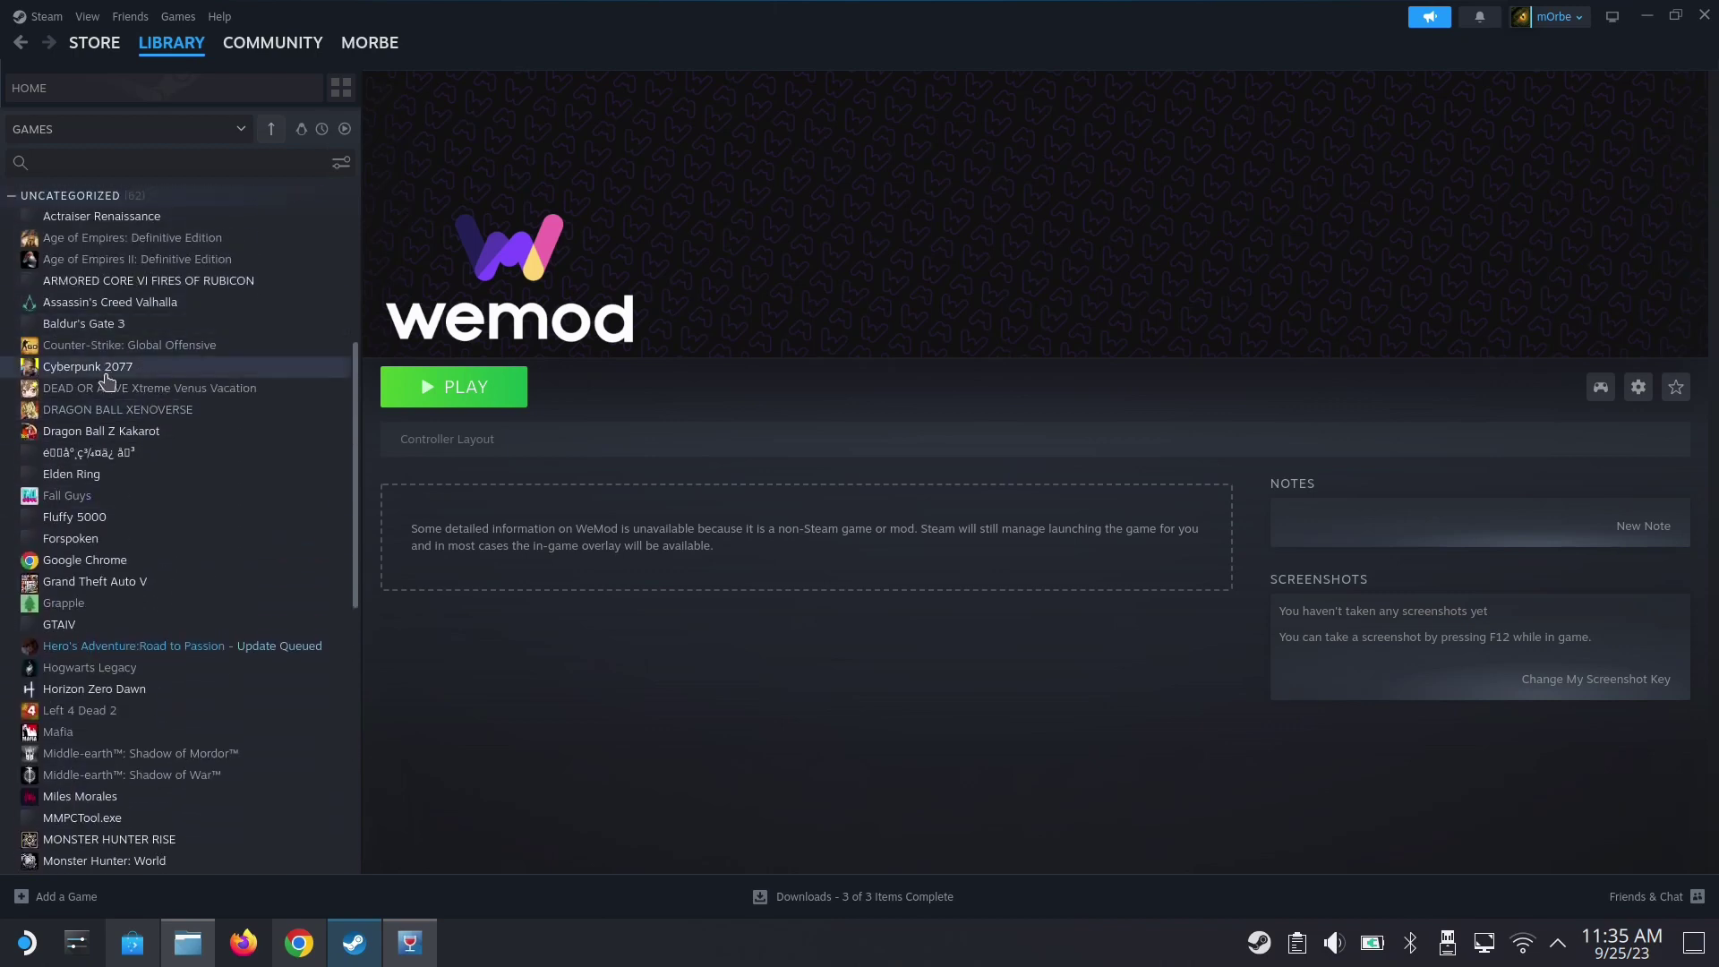
{"action": "left_click", "coordinate": [105, 370]}
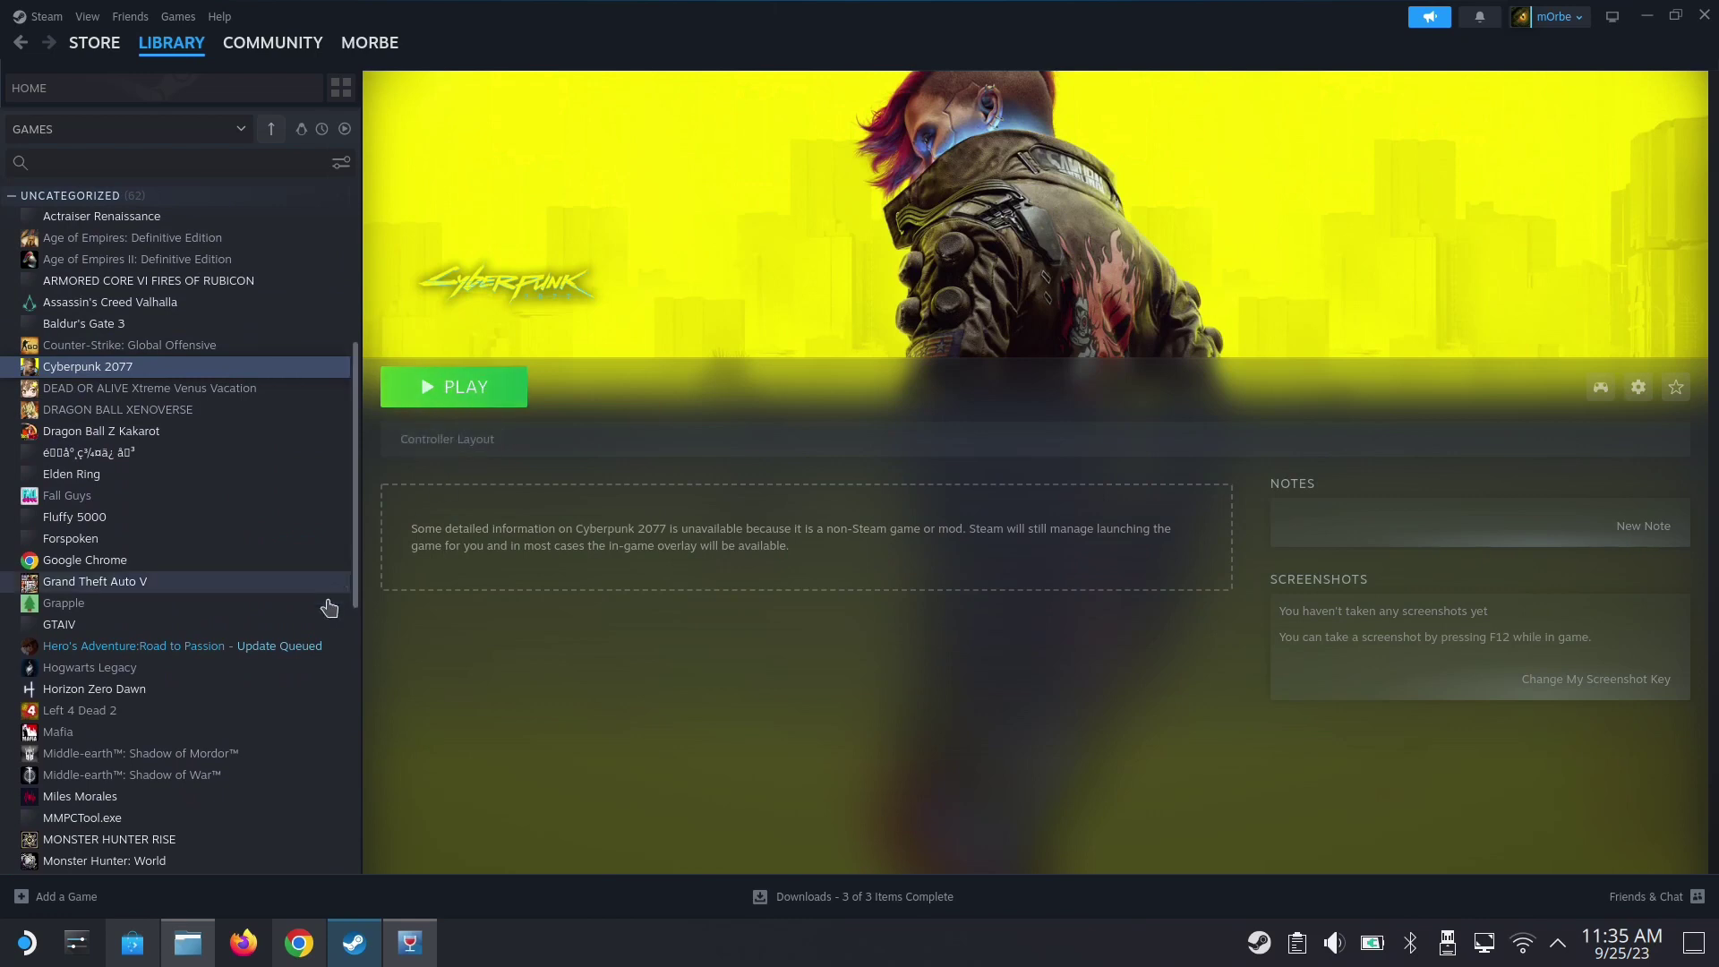
- Find the WeMod shortcut in the Steam library and launch it
{"action": "scroll", "coordinate": [324, 623], "scroll_direction": "down", "scroll_amount": 4}
{"action": "scroll", "coordinate": [320, 618], "scroll_direction": "down", "scroll_amount": 10}
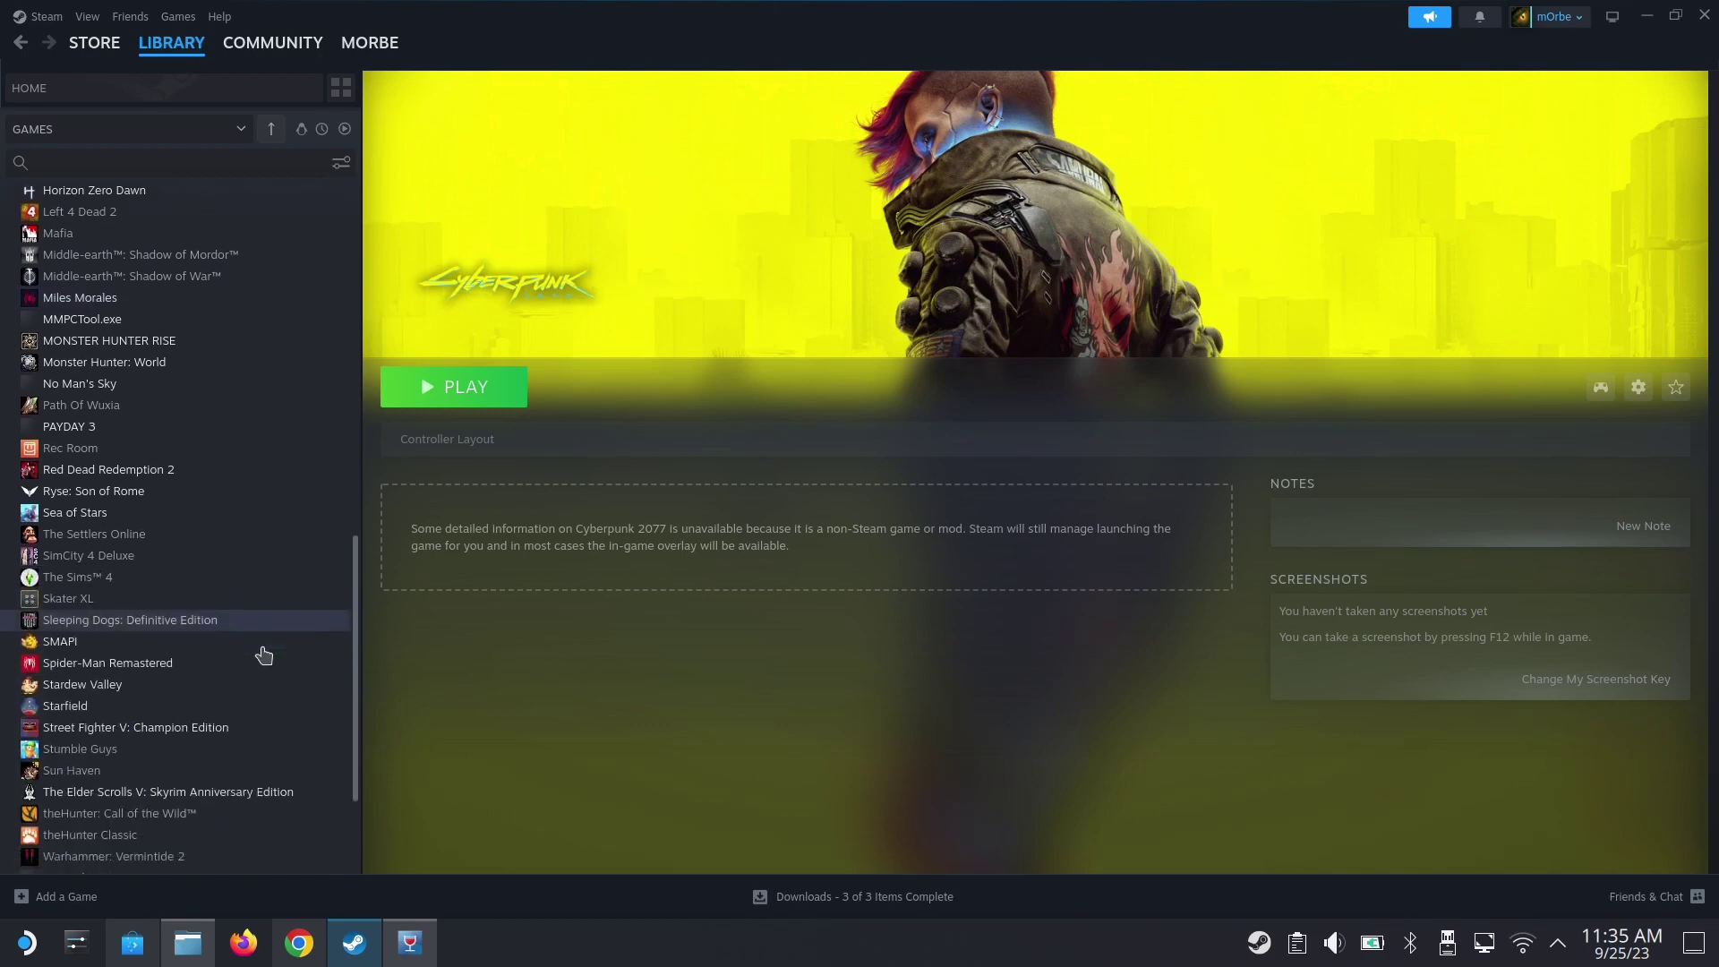
{"action": "left_click", "coordinate": [134, 717]}
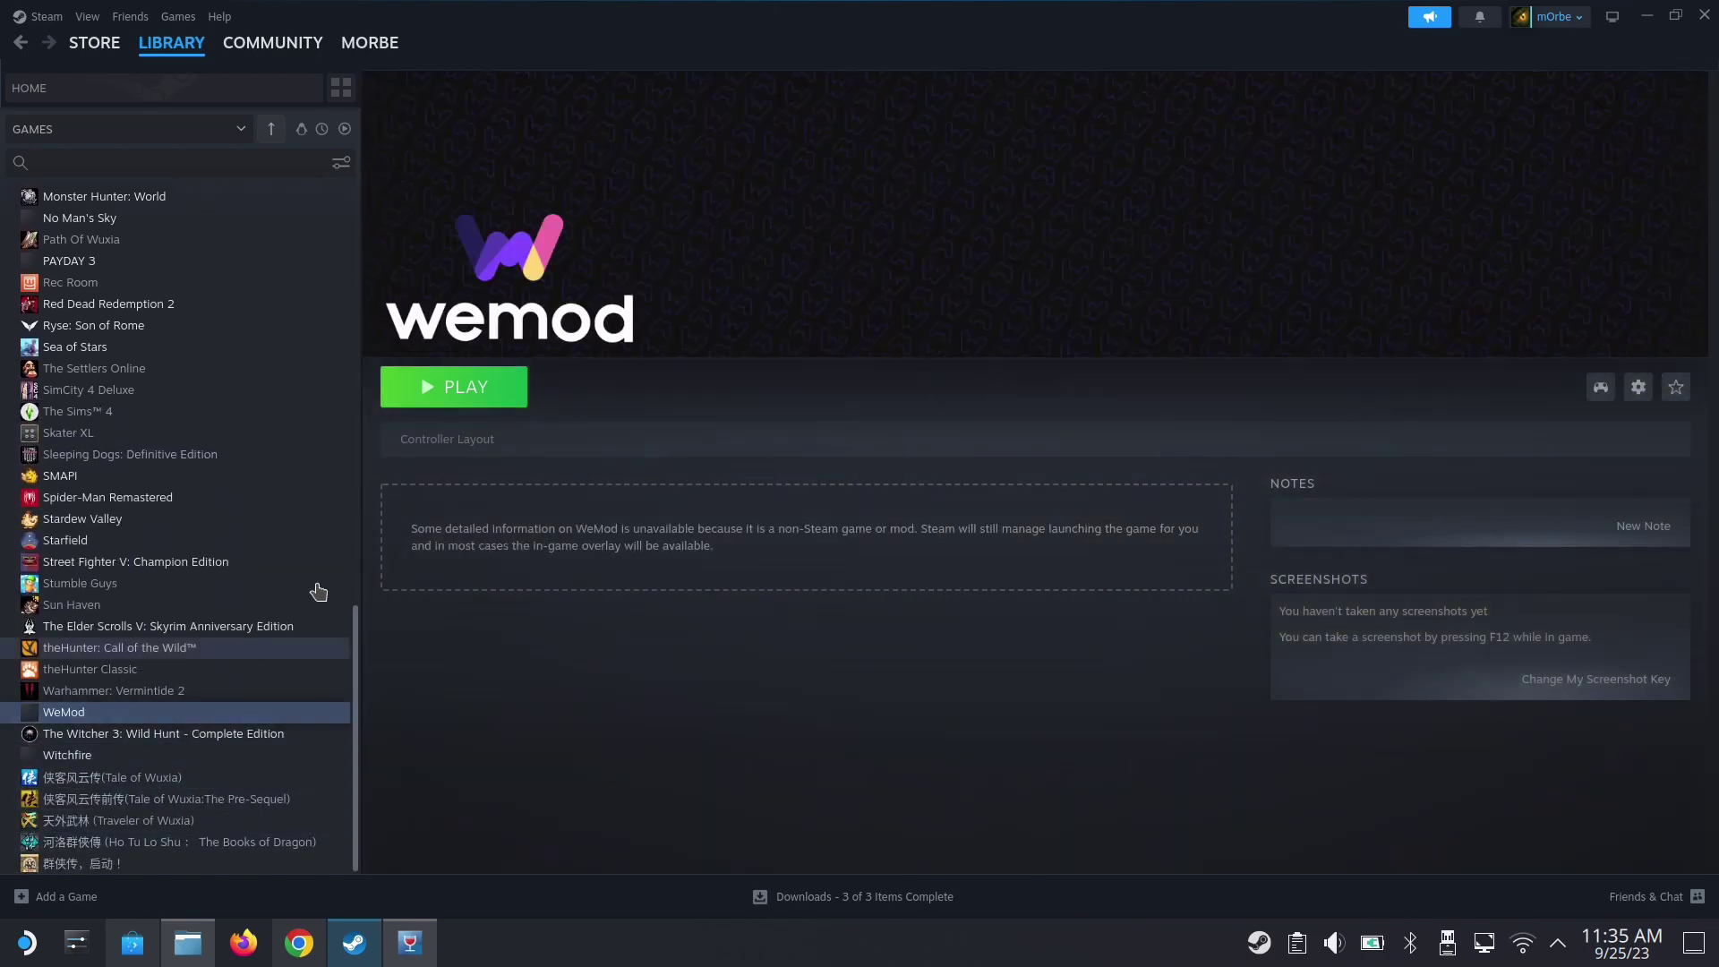
{"action": "left_click", "coordinate": [453, 394]}
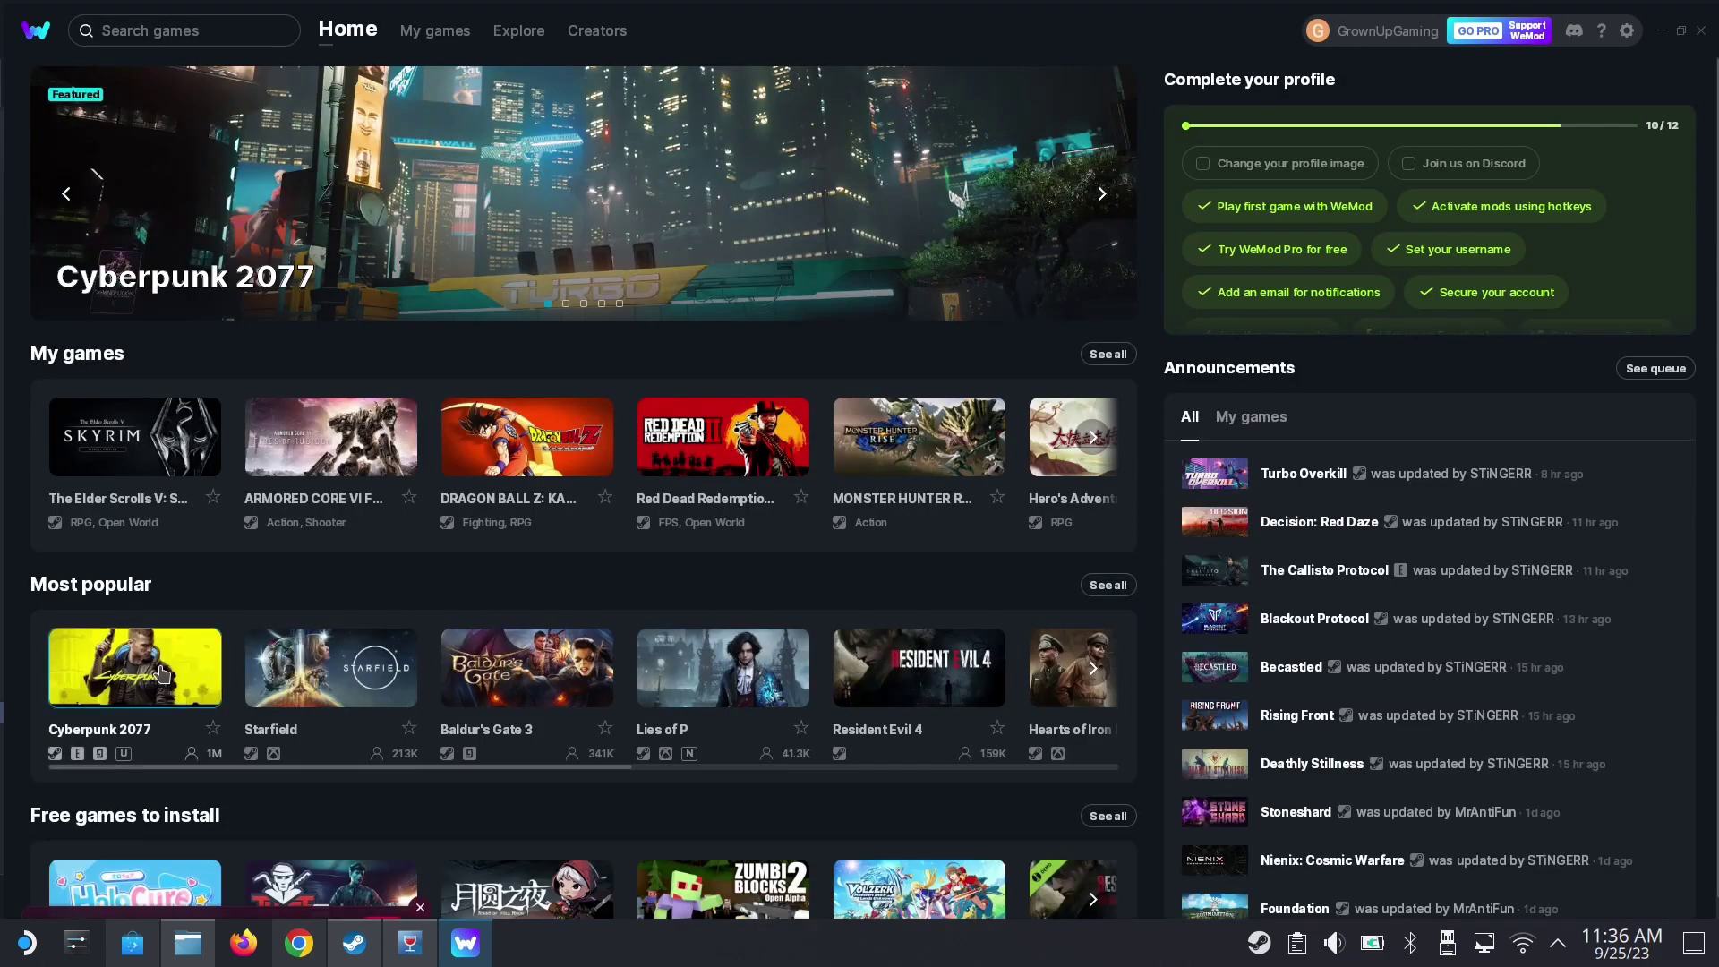
- Start Cyberpunk 2077 from WeMod's most popular games and continue past the intro screens to the main menu
{"action": "left_click", "coordinate": [159, 675]}
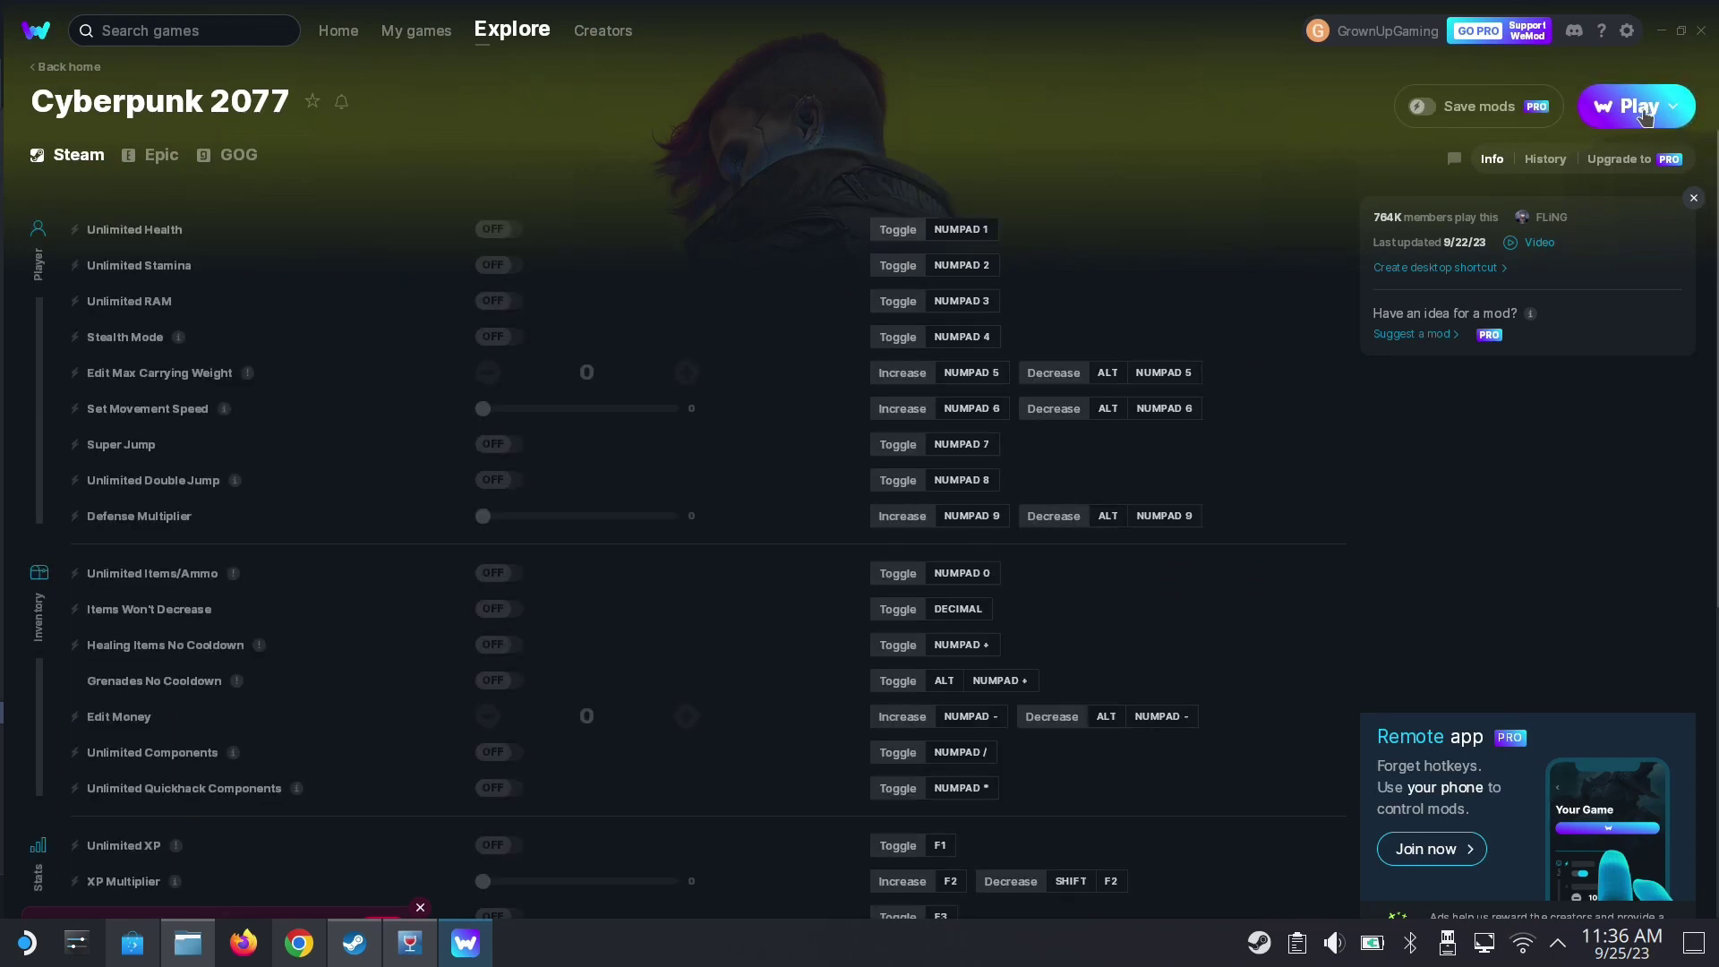
{"action": "left_click", "coordinate": [1642, 107]}
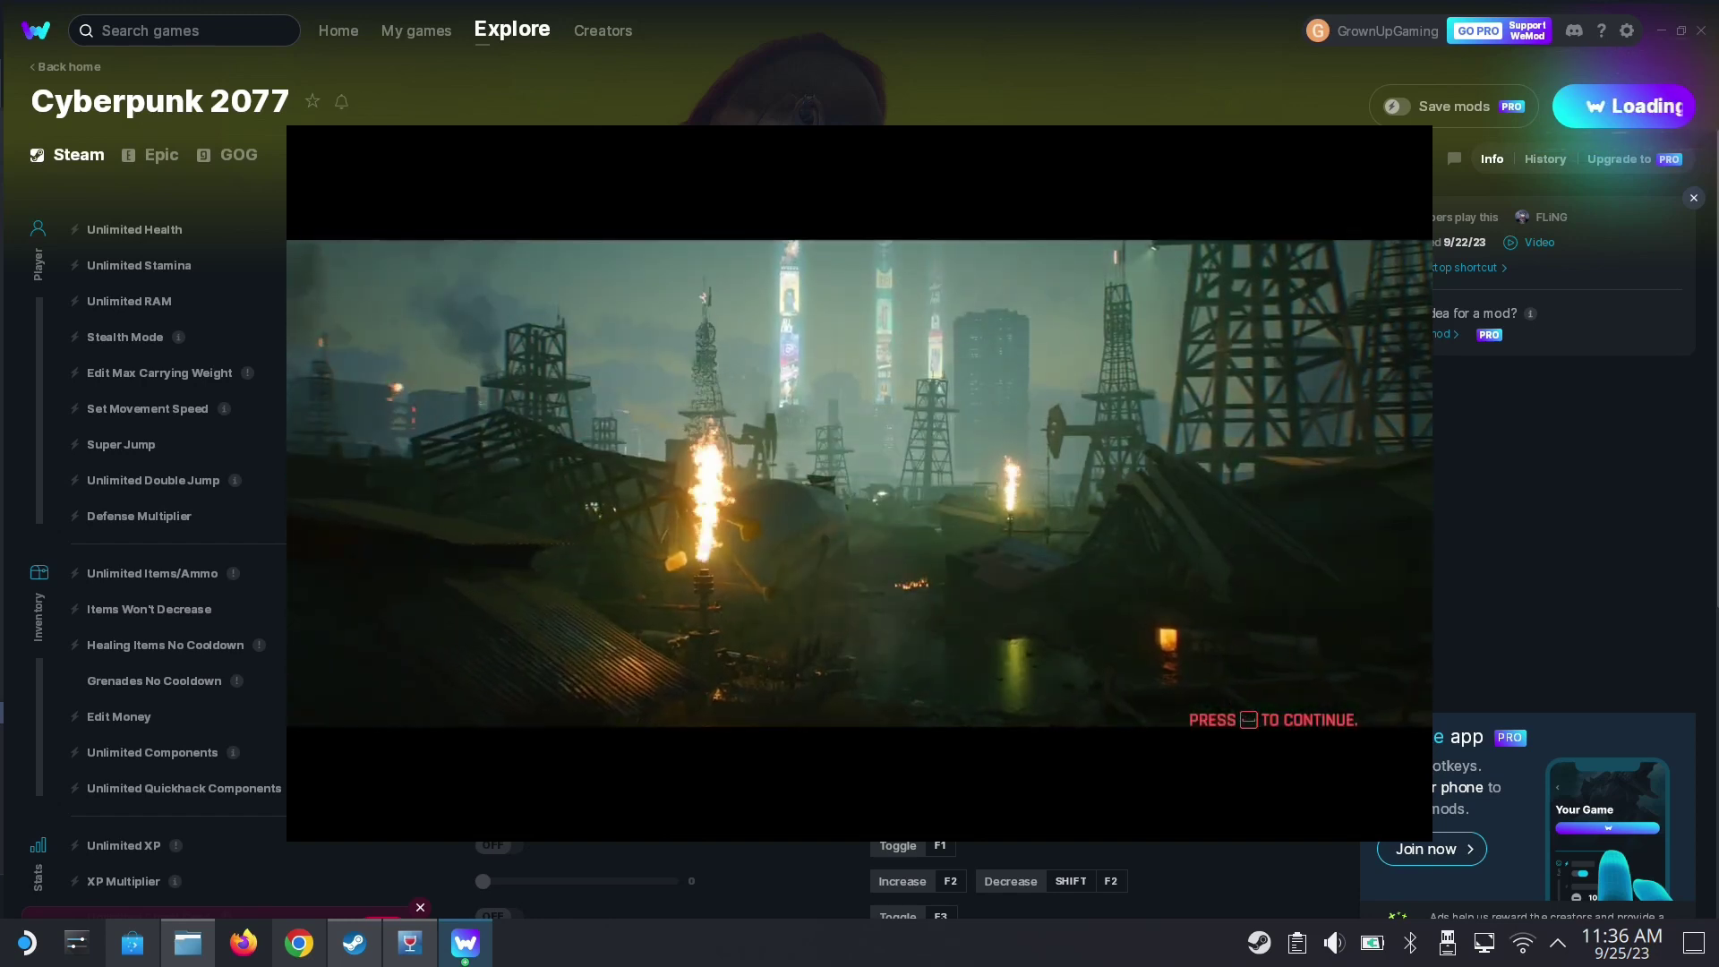
{"action": "key", "text": "space"}
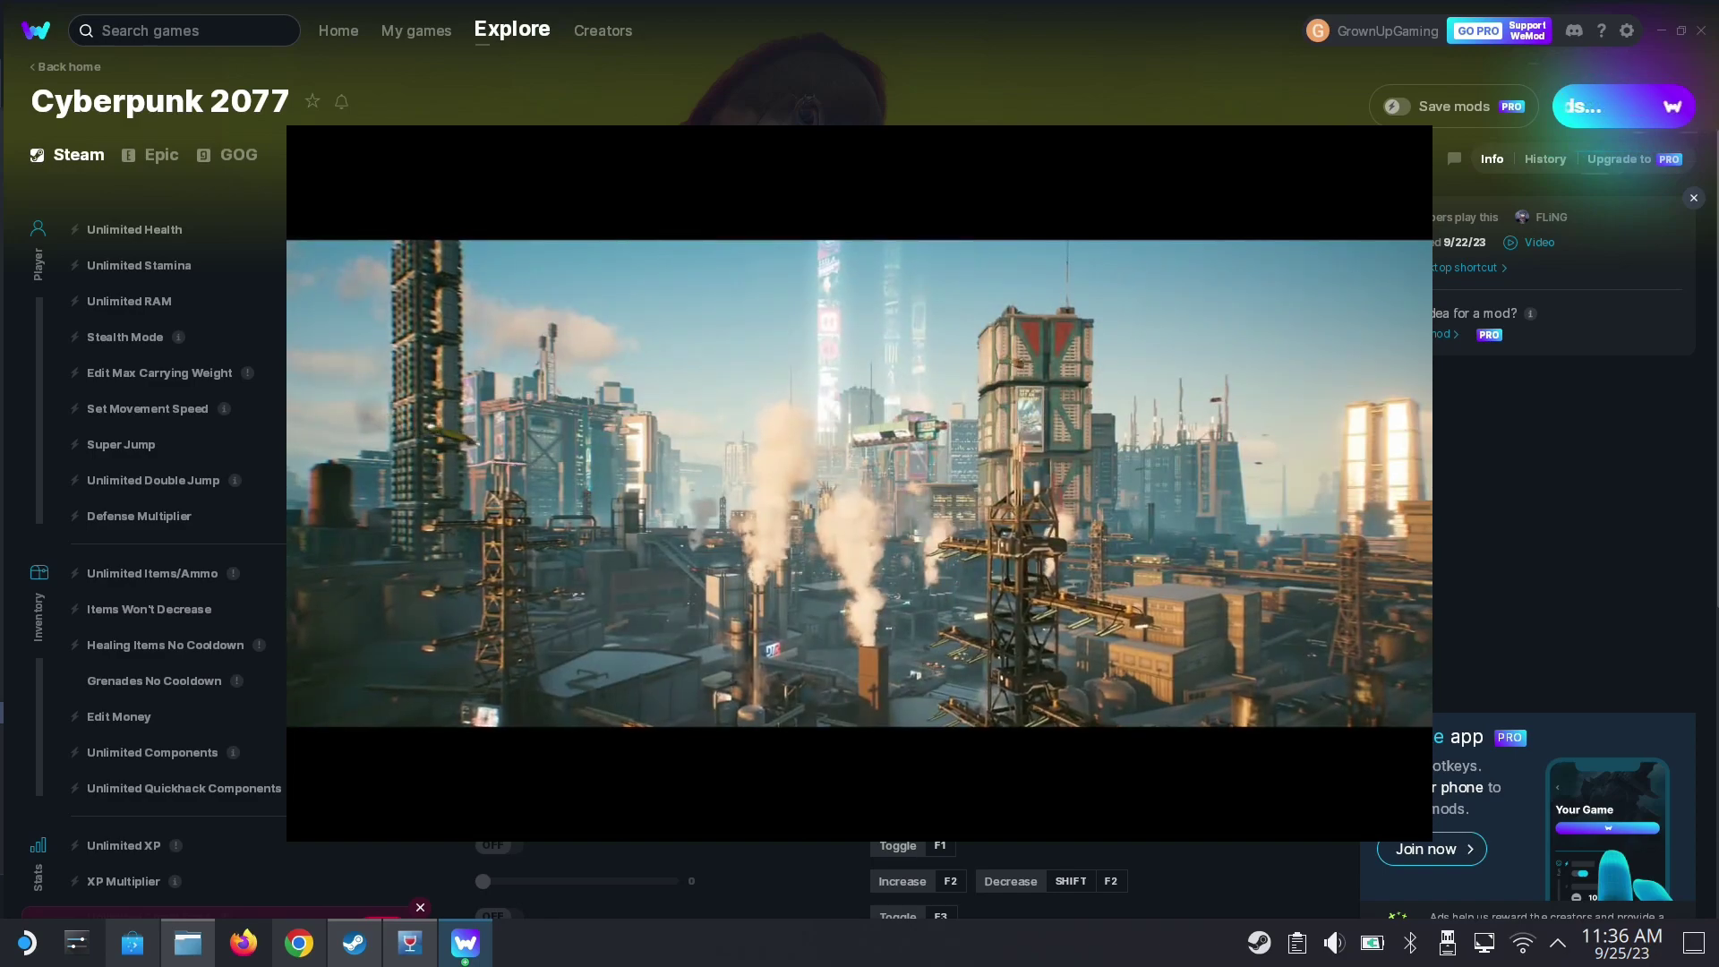
{"action": "key", "text": "space"}
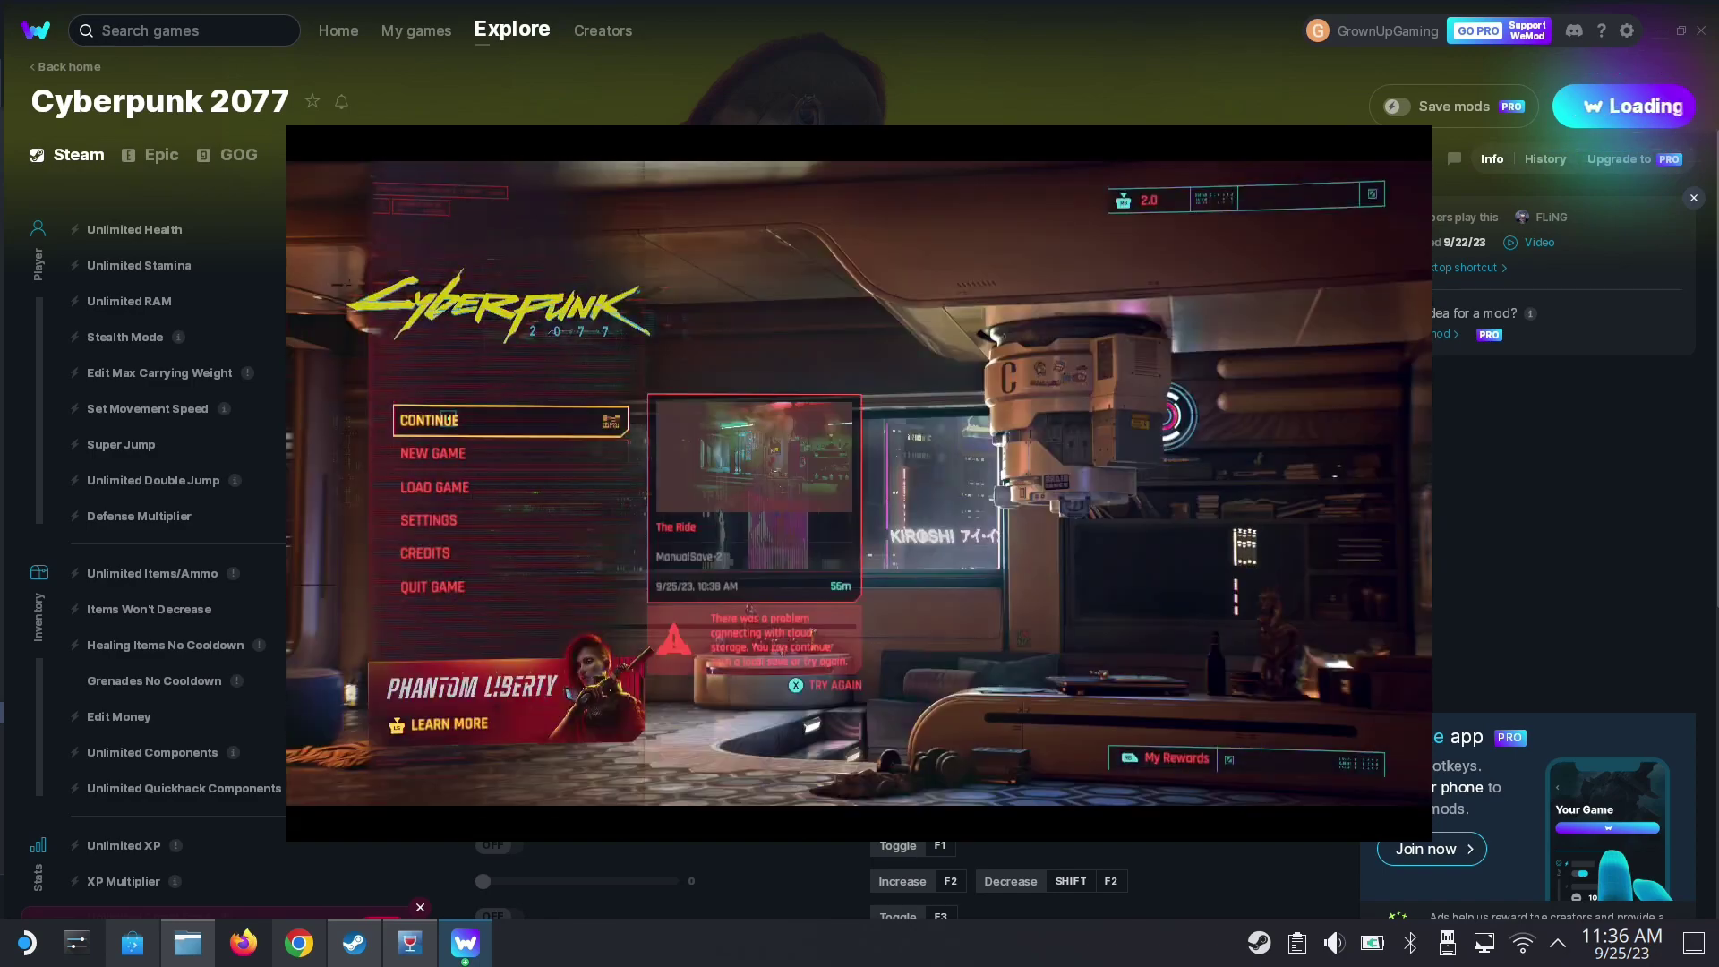
- Open the Load Game list in Cyberpunk 2077 and look through the available saves
{"action": "left_click", "coordinate": [454, 484]}
{"action": "scroll", "coordinate": [857, 465], "scroll_direction": "down", "scroll_amount": 1}
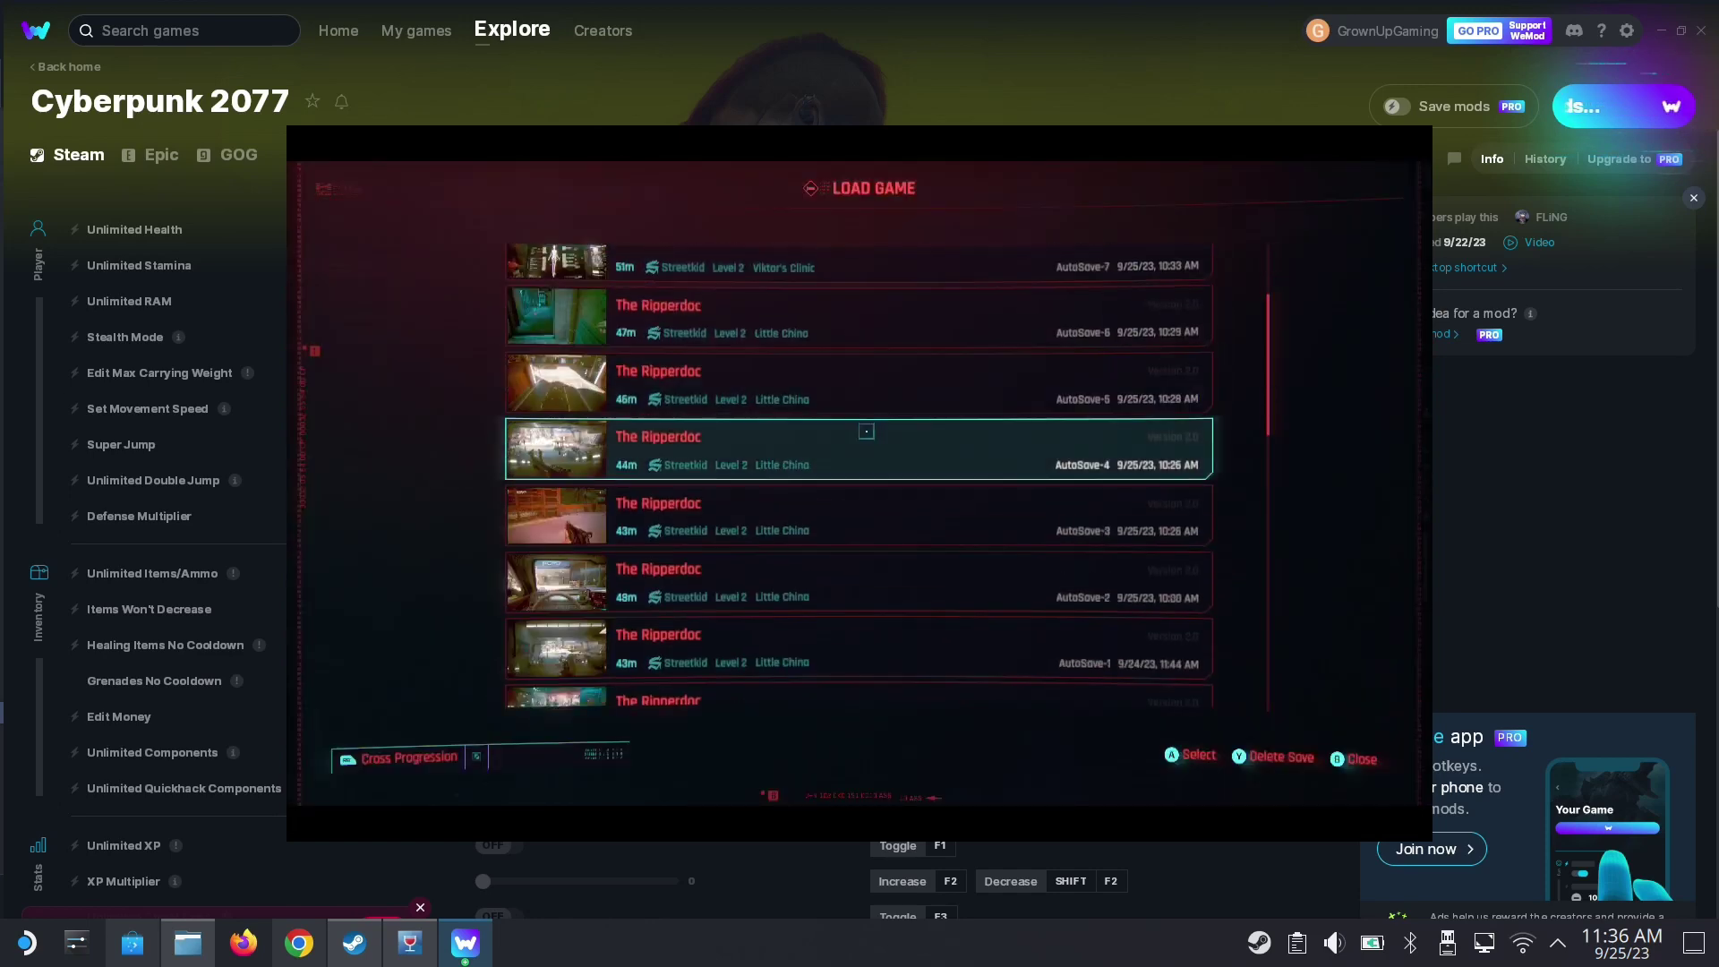
{"action": "scroll", "coordinate": [857, 486], "scroll_direction": "down", "scroll_amount": 1}
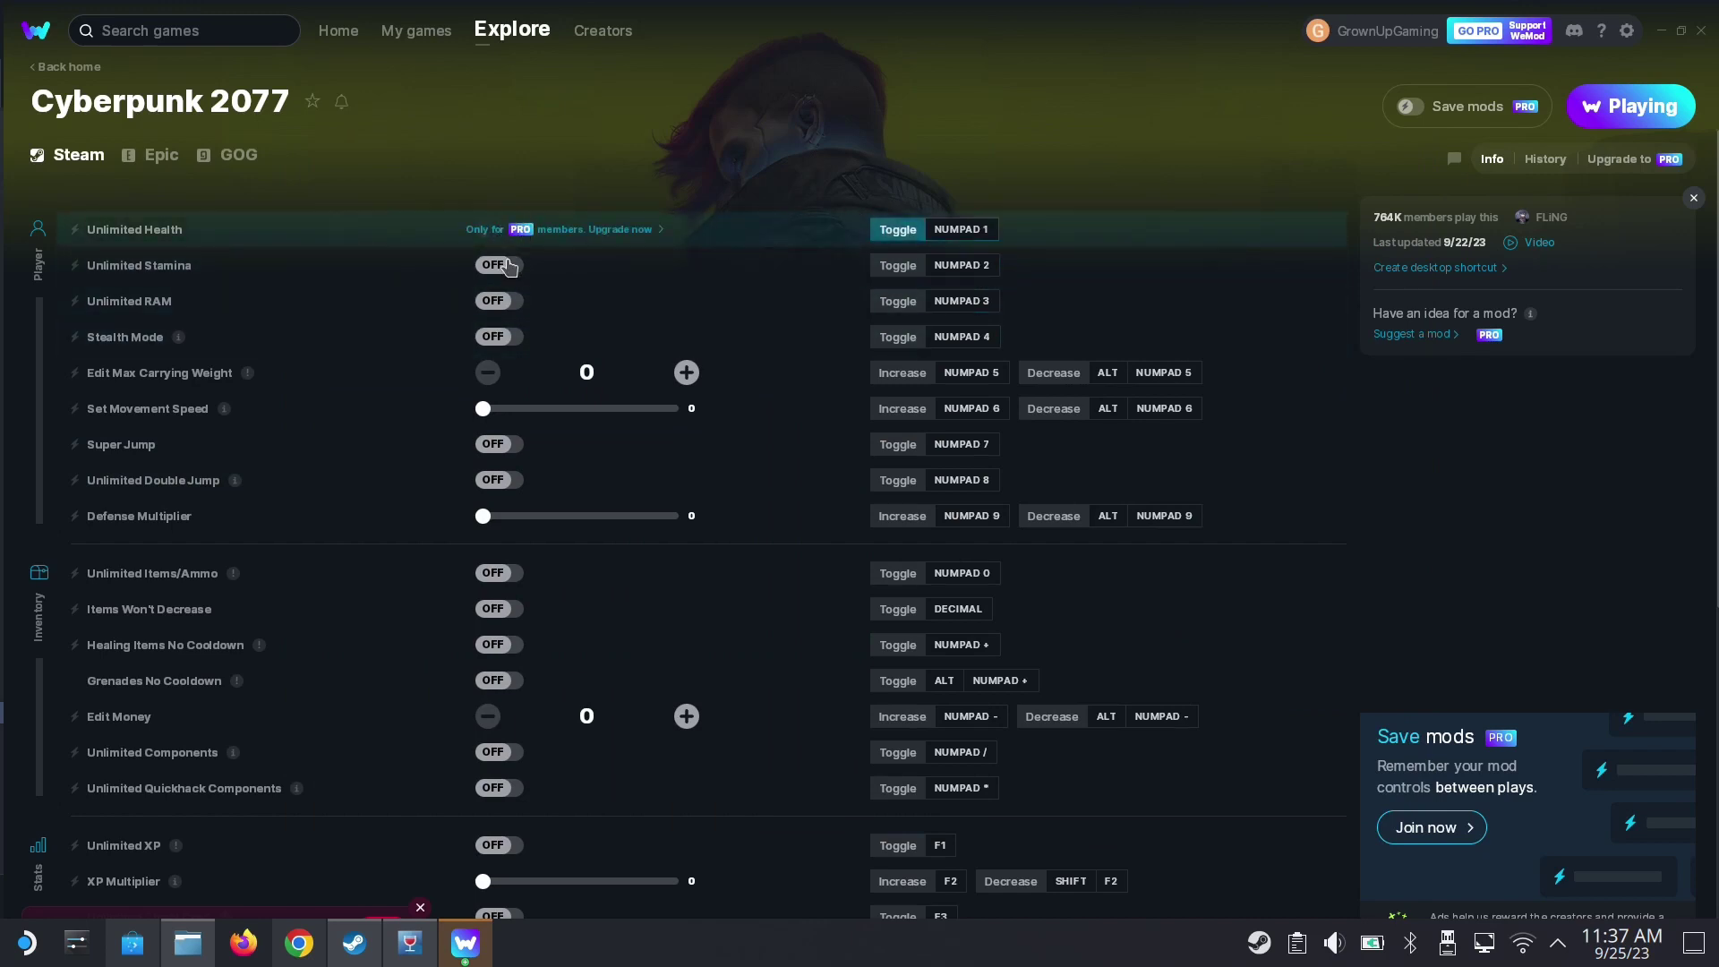
- Try to switch on the Unlimited Health mod directly in WeMod, and set its toggle hotkey to Alt+Click
{"action": "left_click", "coordinate": [504, 239]}
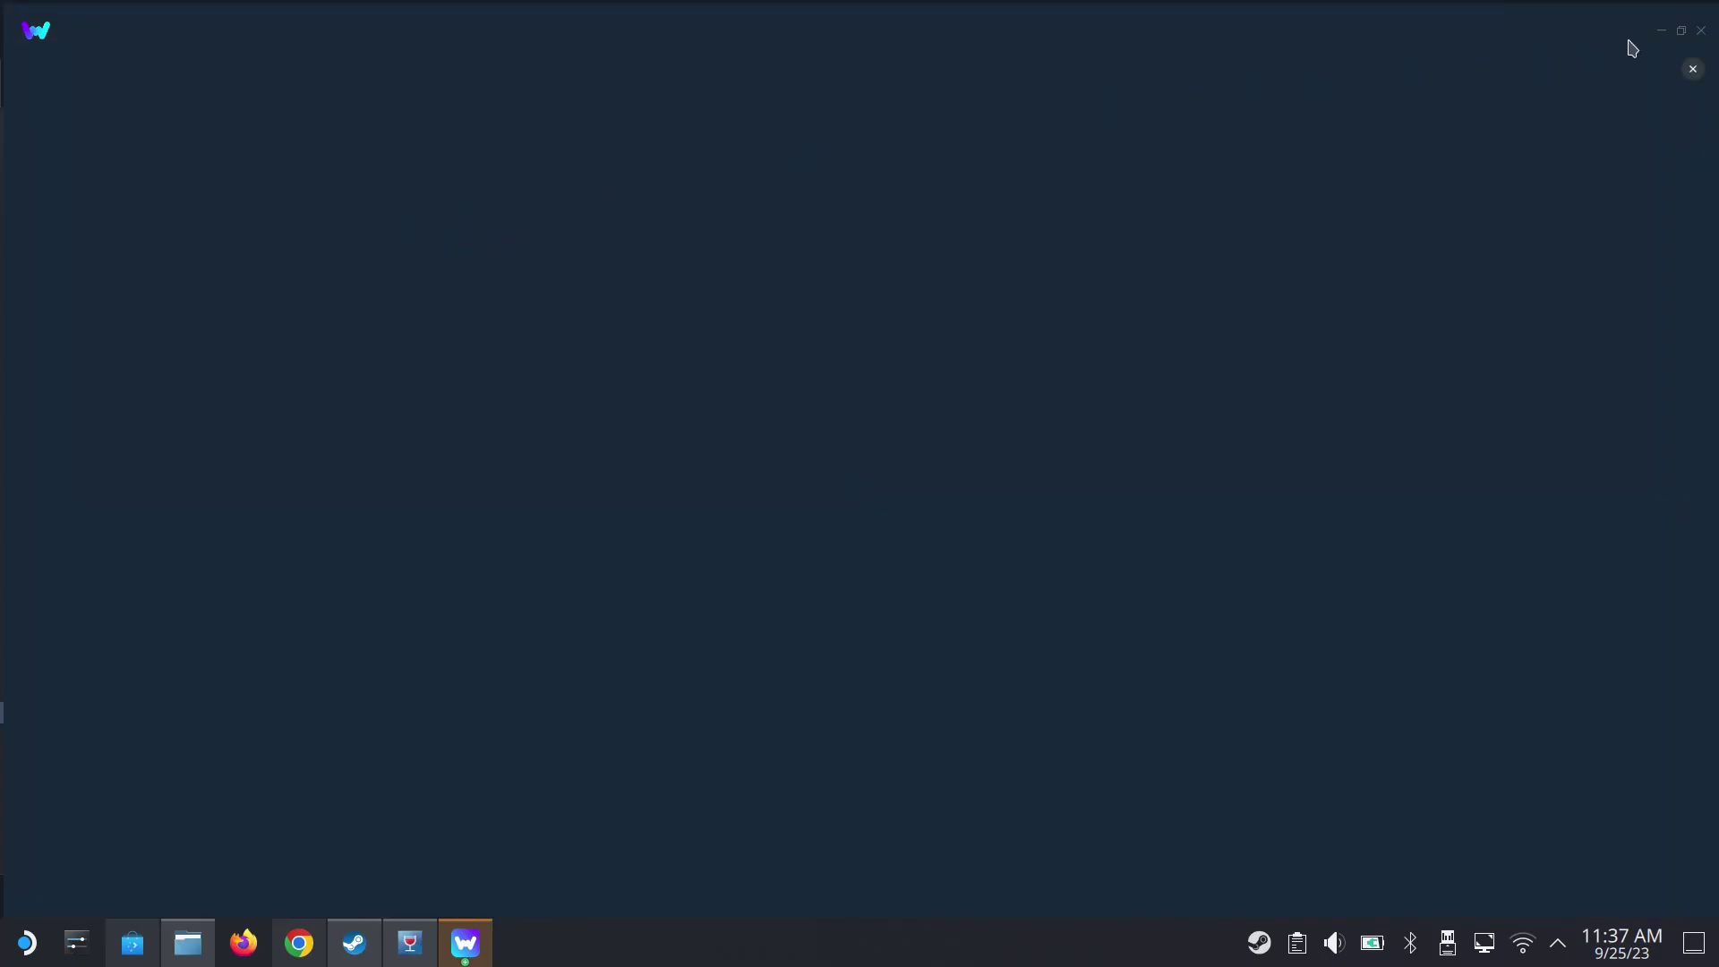
{"action": "left_click", "coordinate": [1694, 71]}
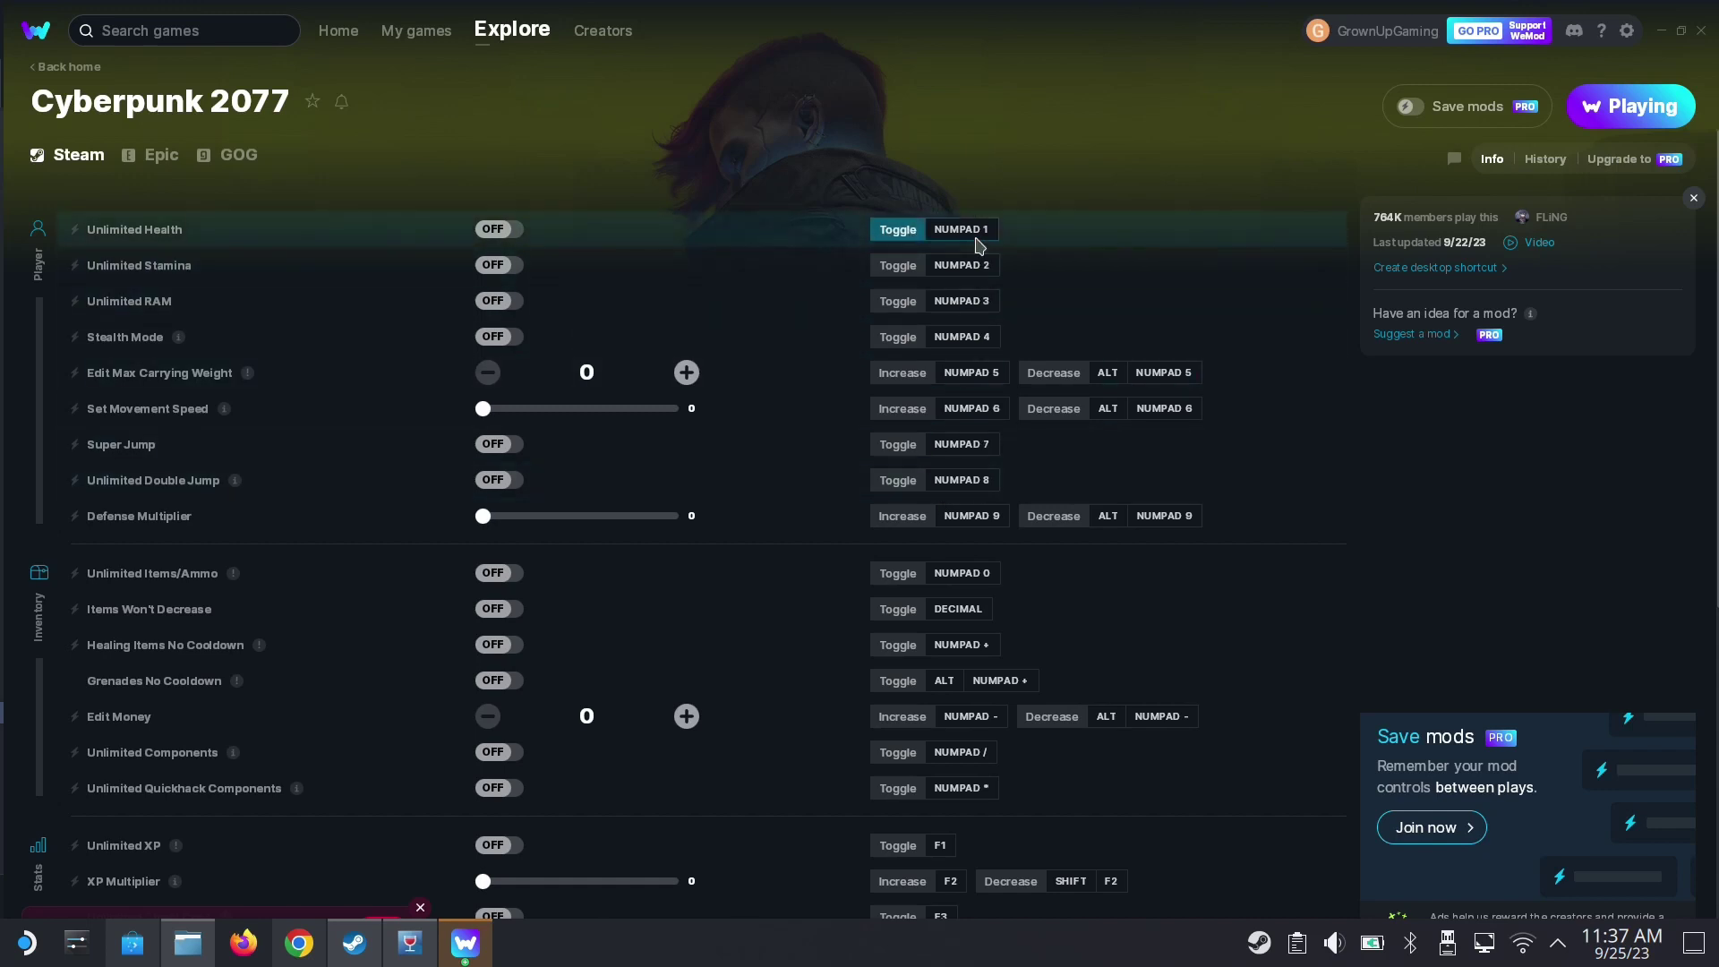
{"action": "left_click", "coordinate": [972, 235]}
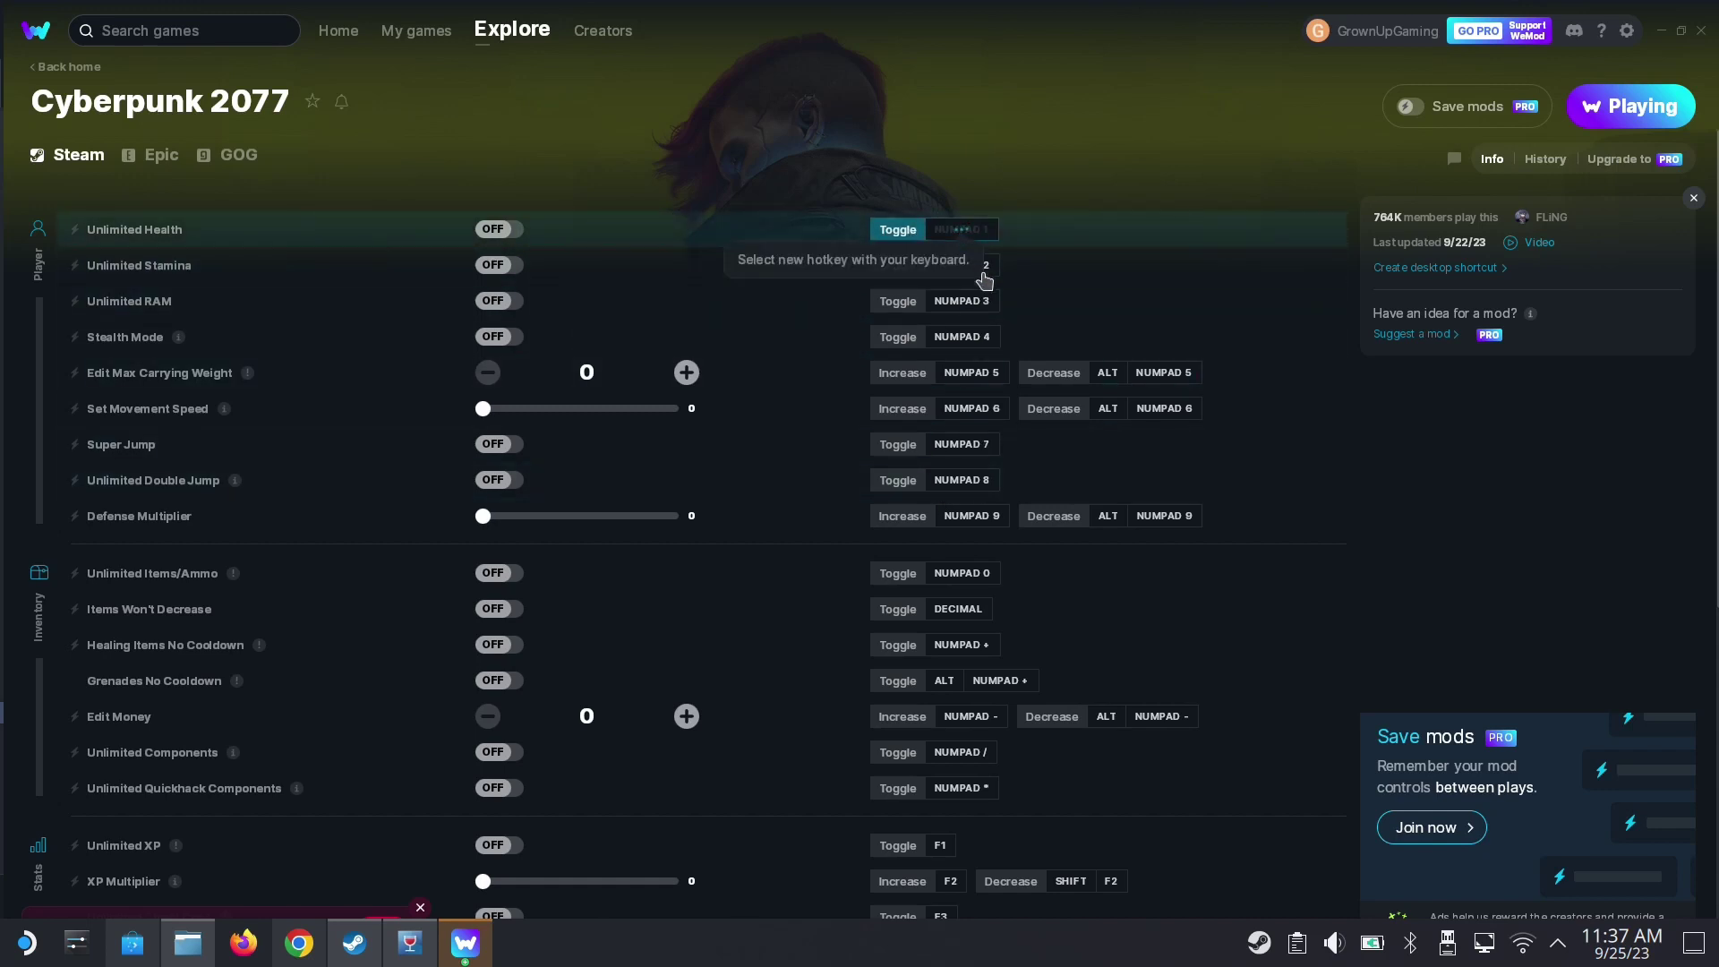
{"action": "left_click", "coordinate": [979, 276], "text": "alt"}
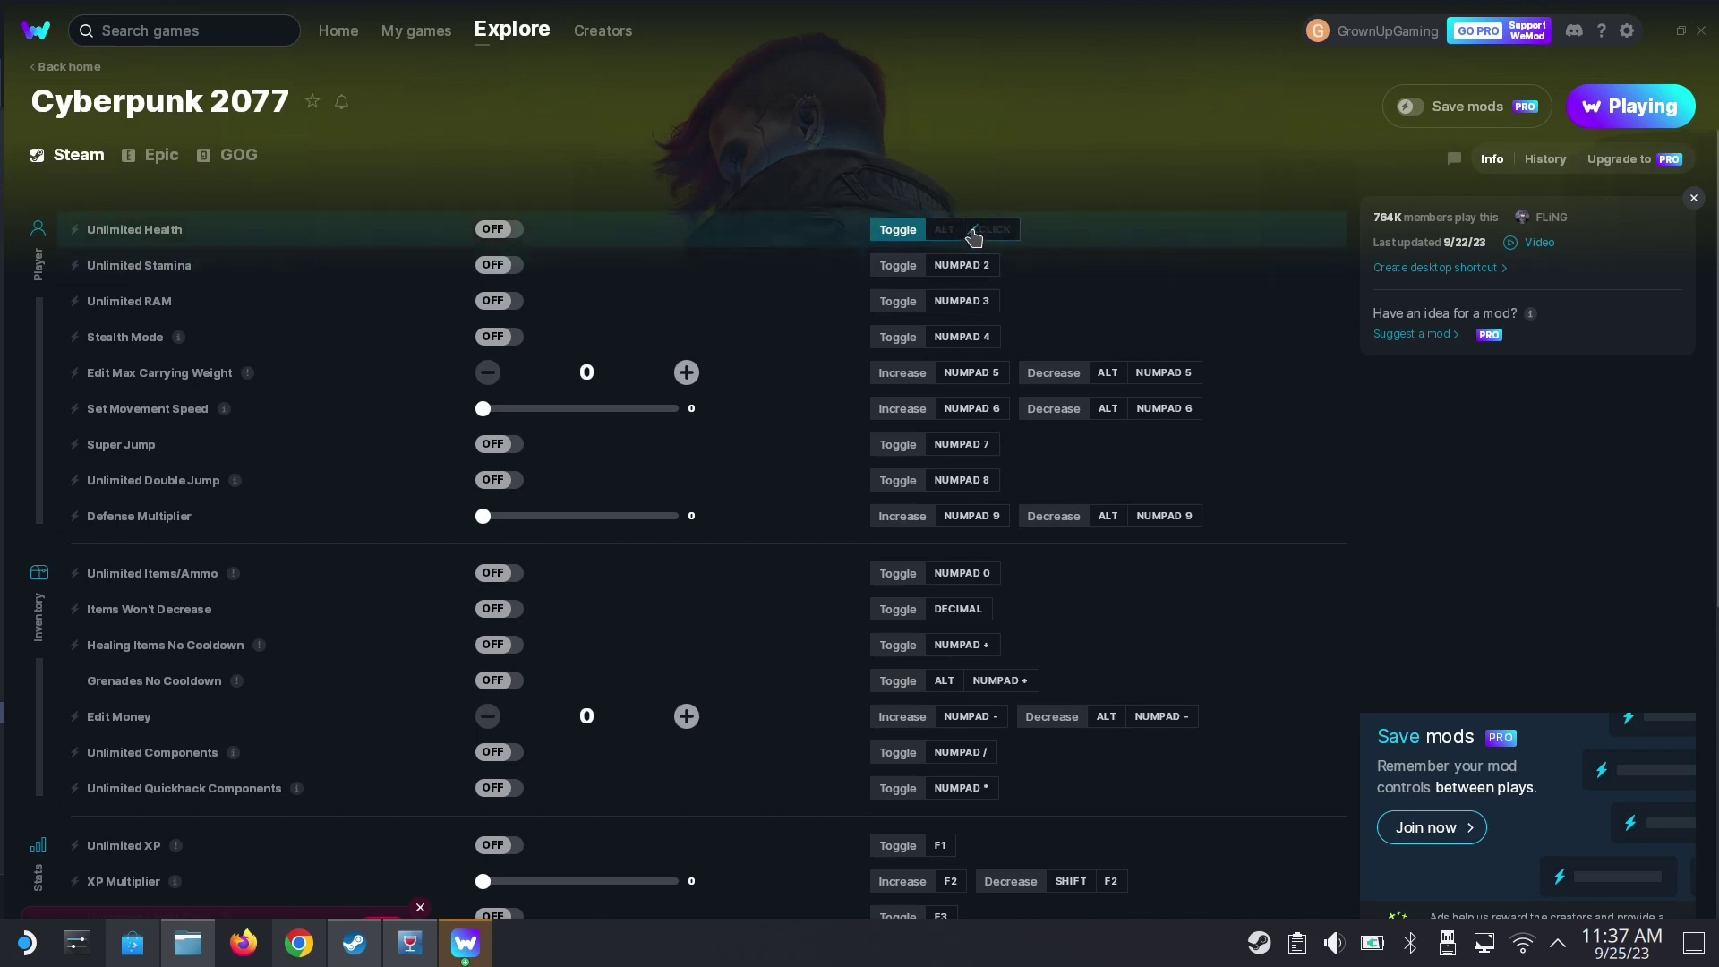
- Switch on Unlimited Health and set its toggle hotkey to Alt+1
{"action": "left_click", "coordinate": [974, 231], "text": "alt"}
{"action": "key", "text": "alt+1"}
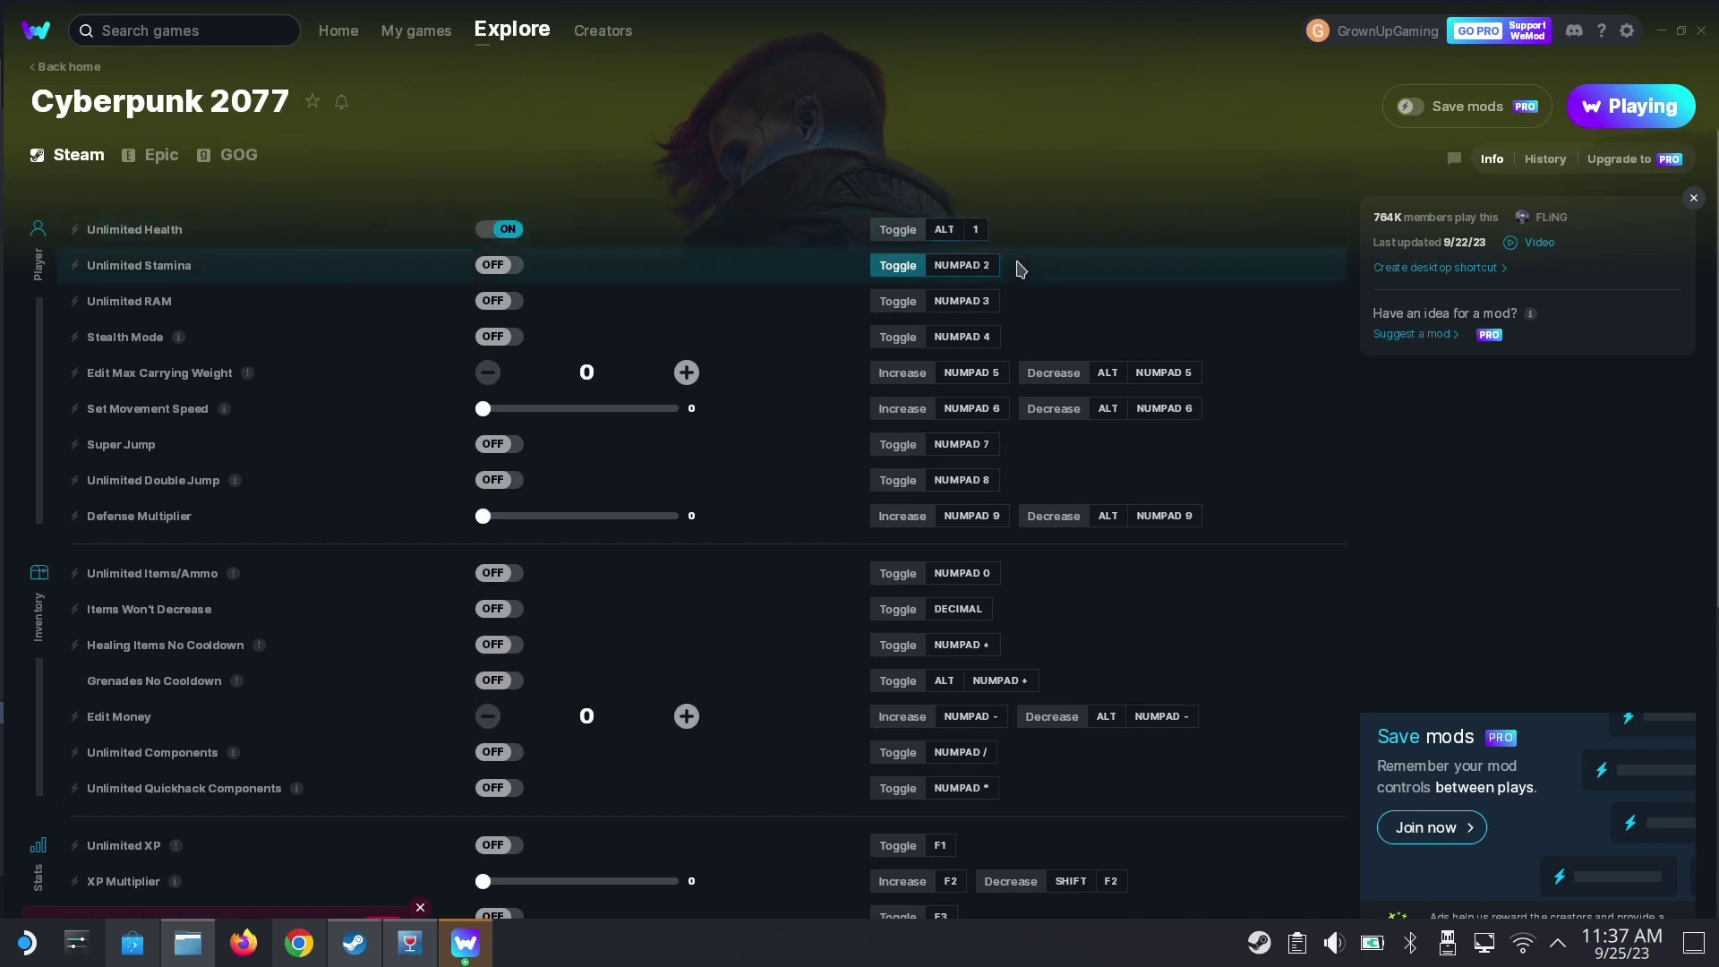
{"action": "left_click", "coordinate": [949, 233]}
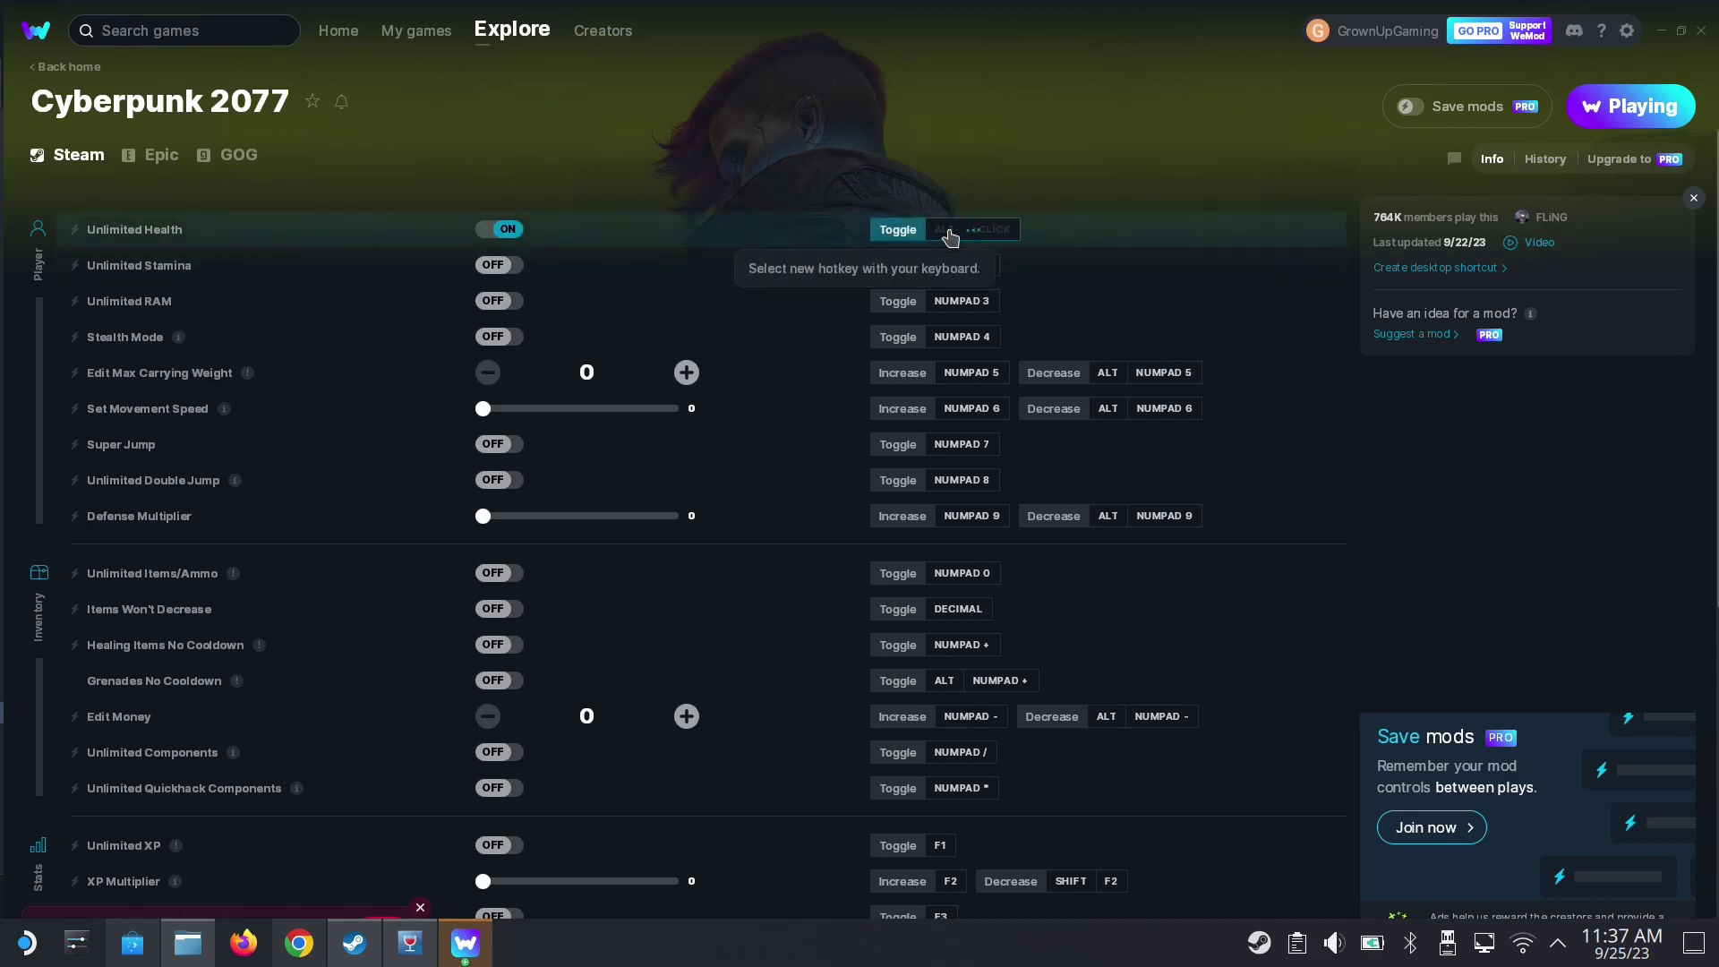
{"action": "key", "text": "alt+1"}
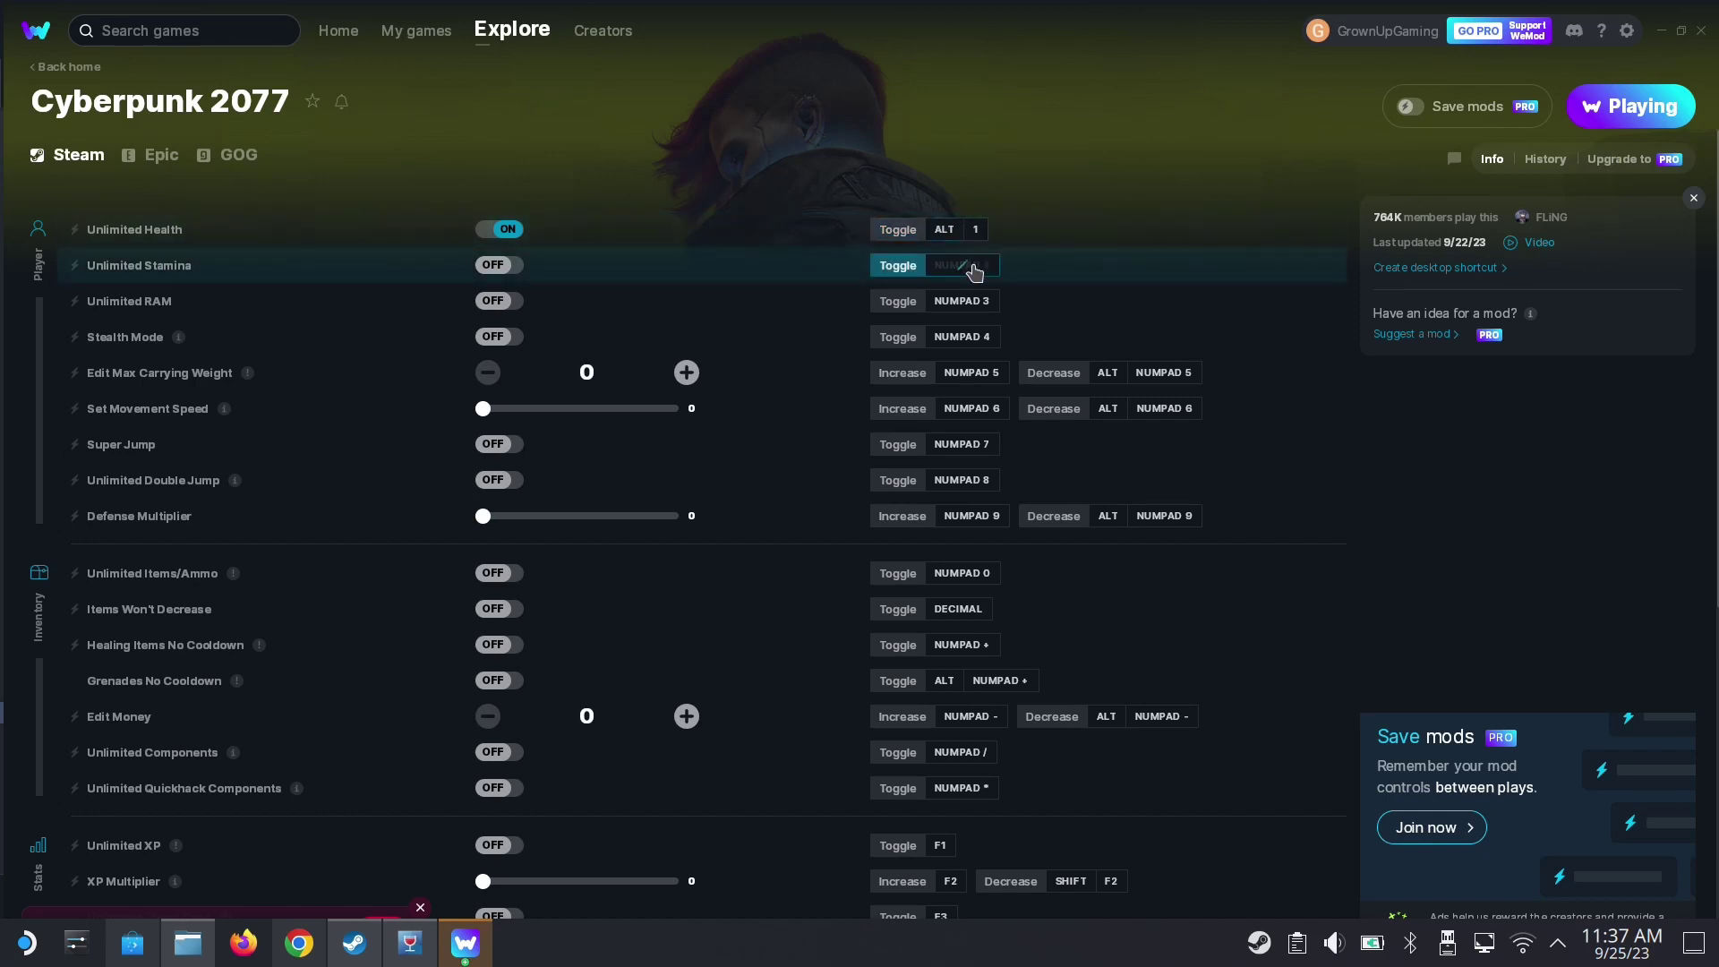
- Switch on Unlimited Stamina and Unlimited RAM, setting their toggle hotkeys to Alt+2 and Alt+3
{"action": "left_click", "coordinate": [967, 267]}
{"action": "left_click", "coordinate": [1079, 283], "text": "alt"}
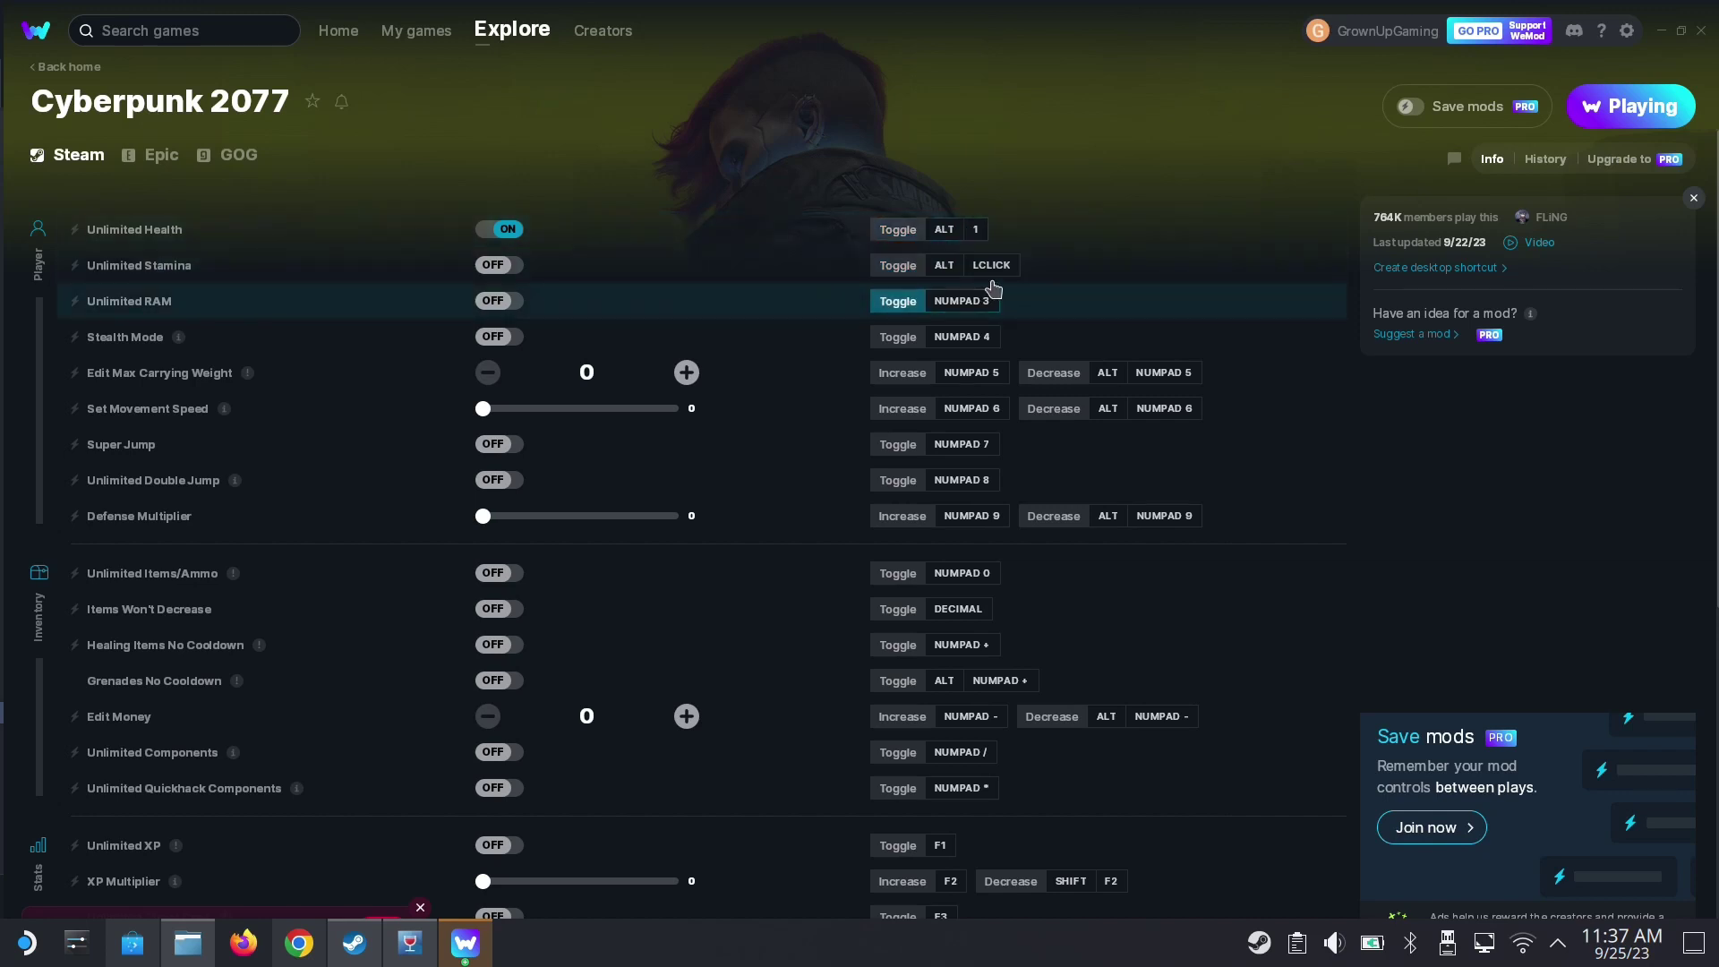
{"action": "left_click", "coordinate": [986, 272], "text": "alt"}
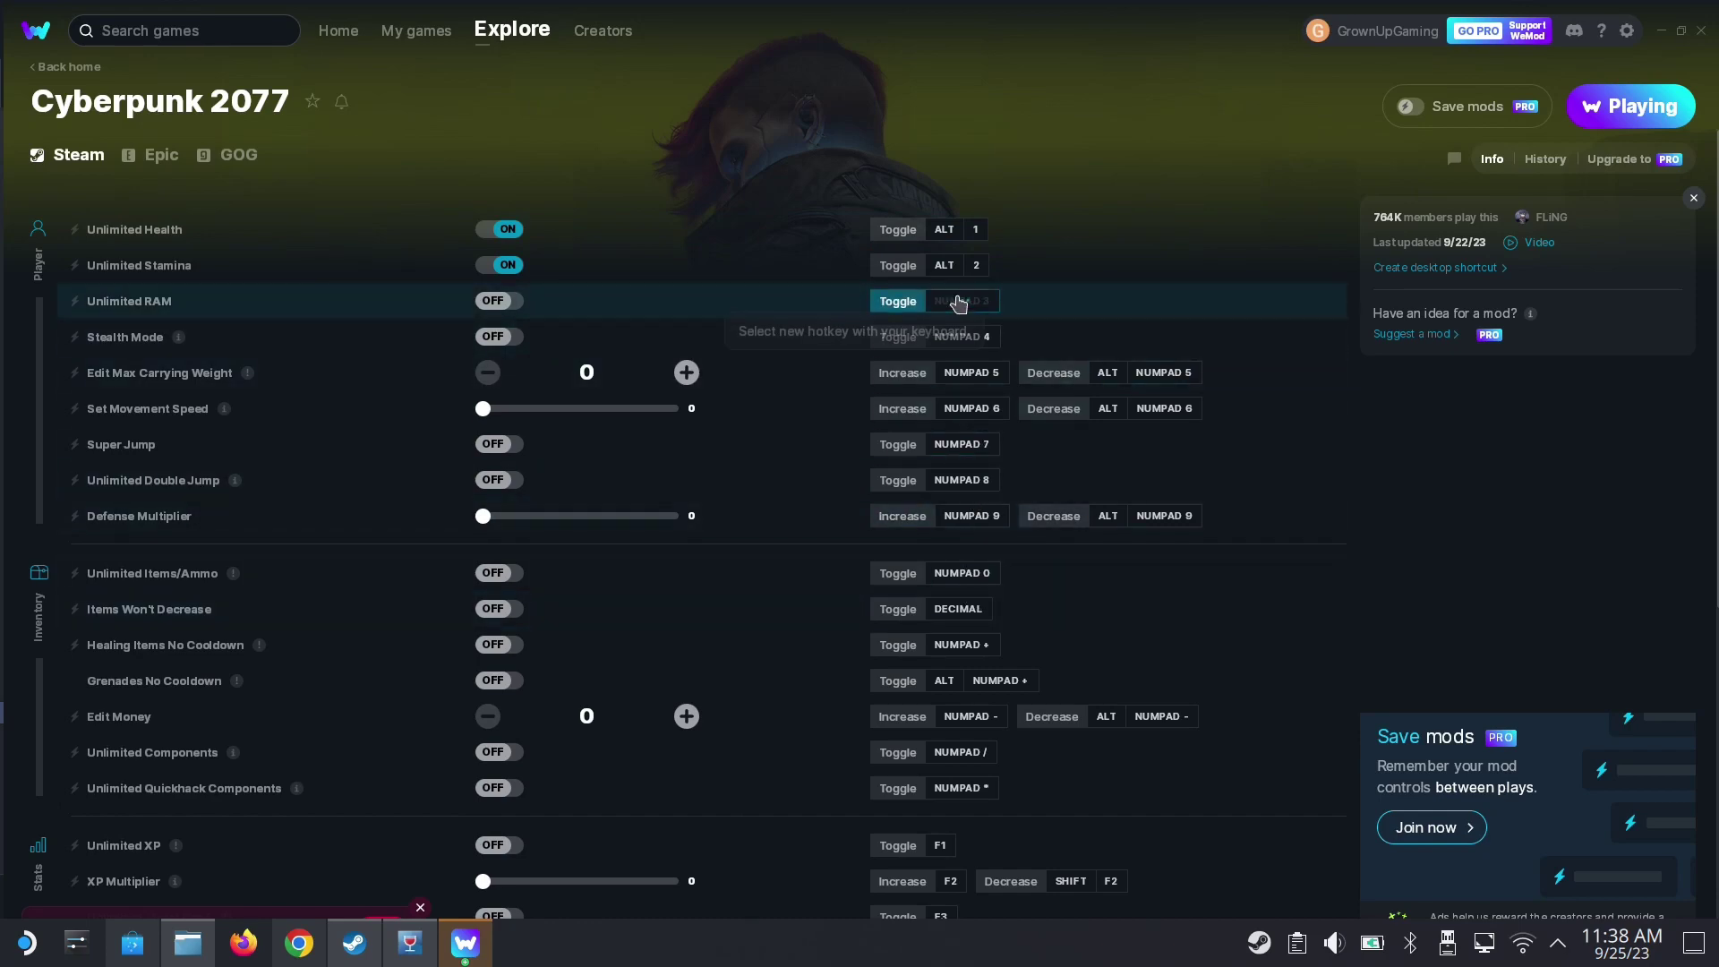
{"action": "scroll", "coordinate": [994, 309], "scroll_direction": "down", "scroll_amount": 8}
{"action": "scroll", "coordinate": [1030, 286], "scroll_direction": "up", "scroll_amount": 8}
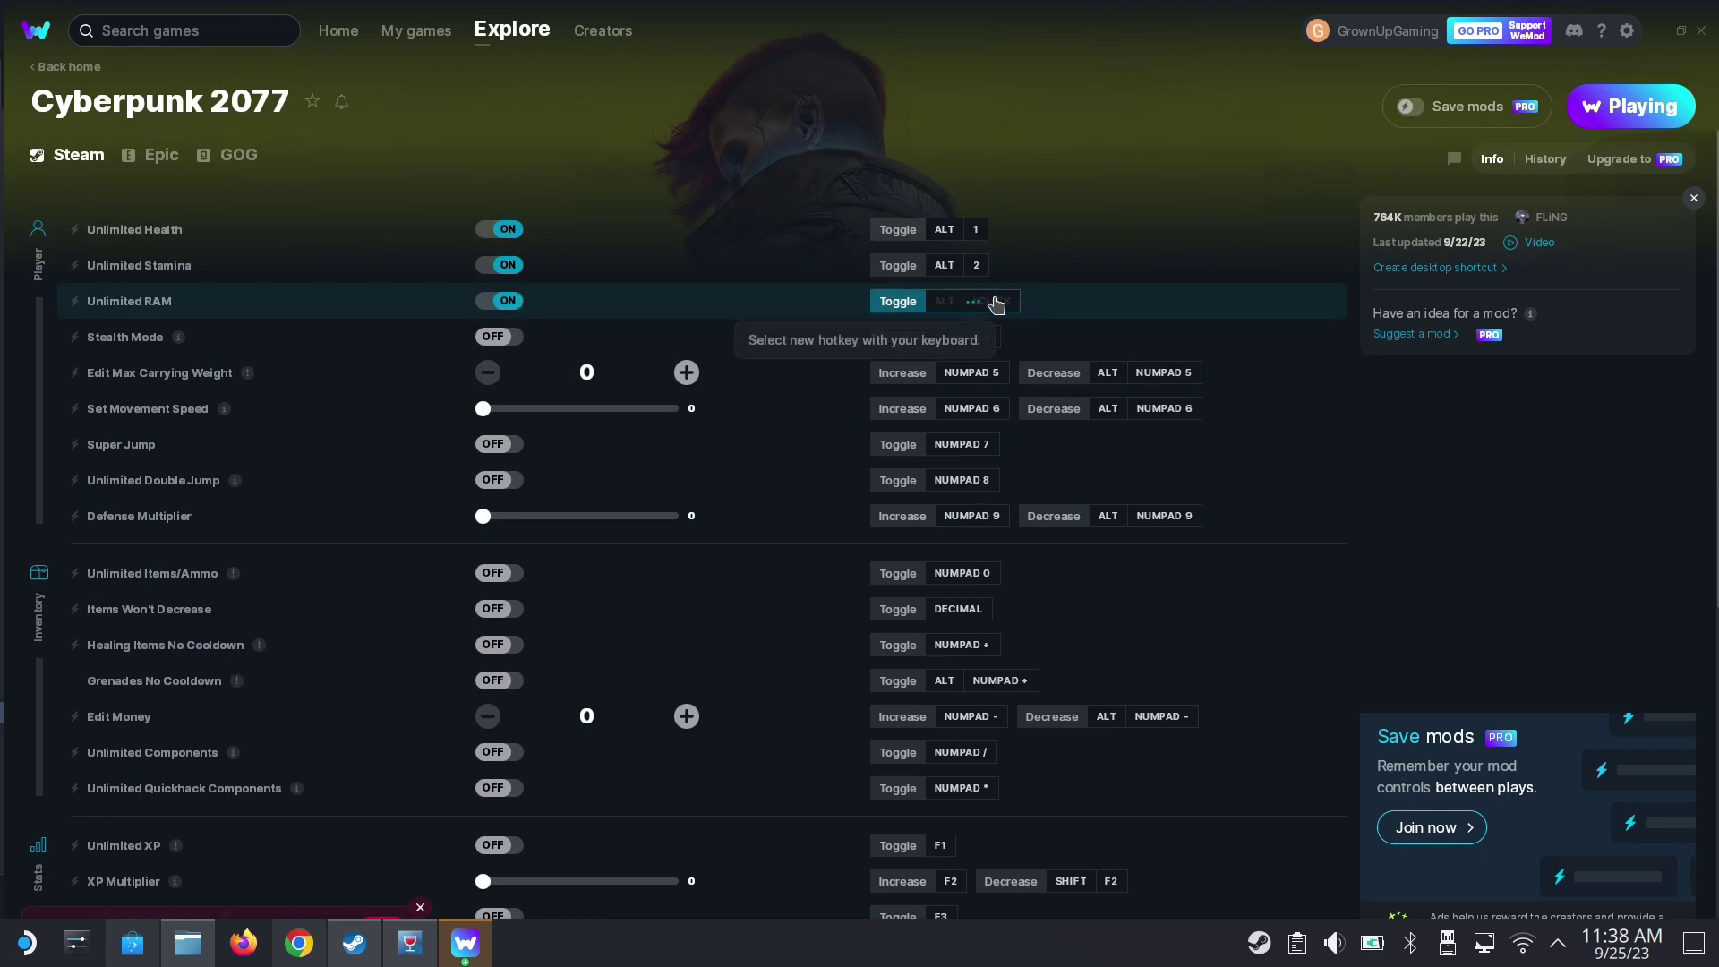
{"action": "key", "text": "alt+3"}
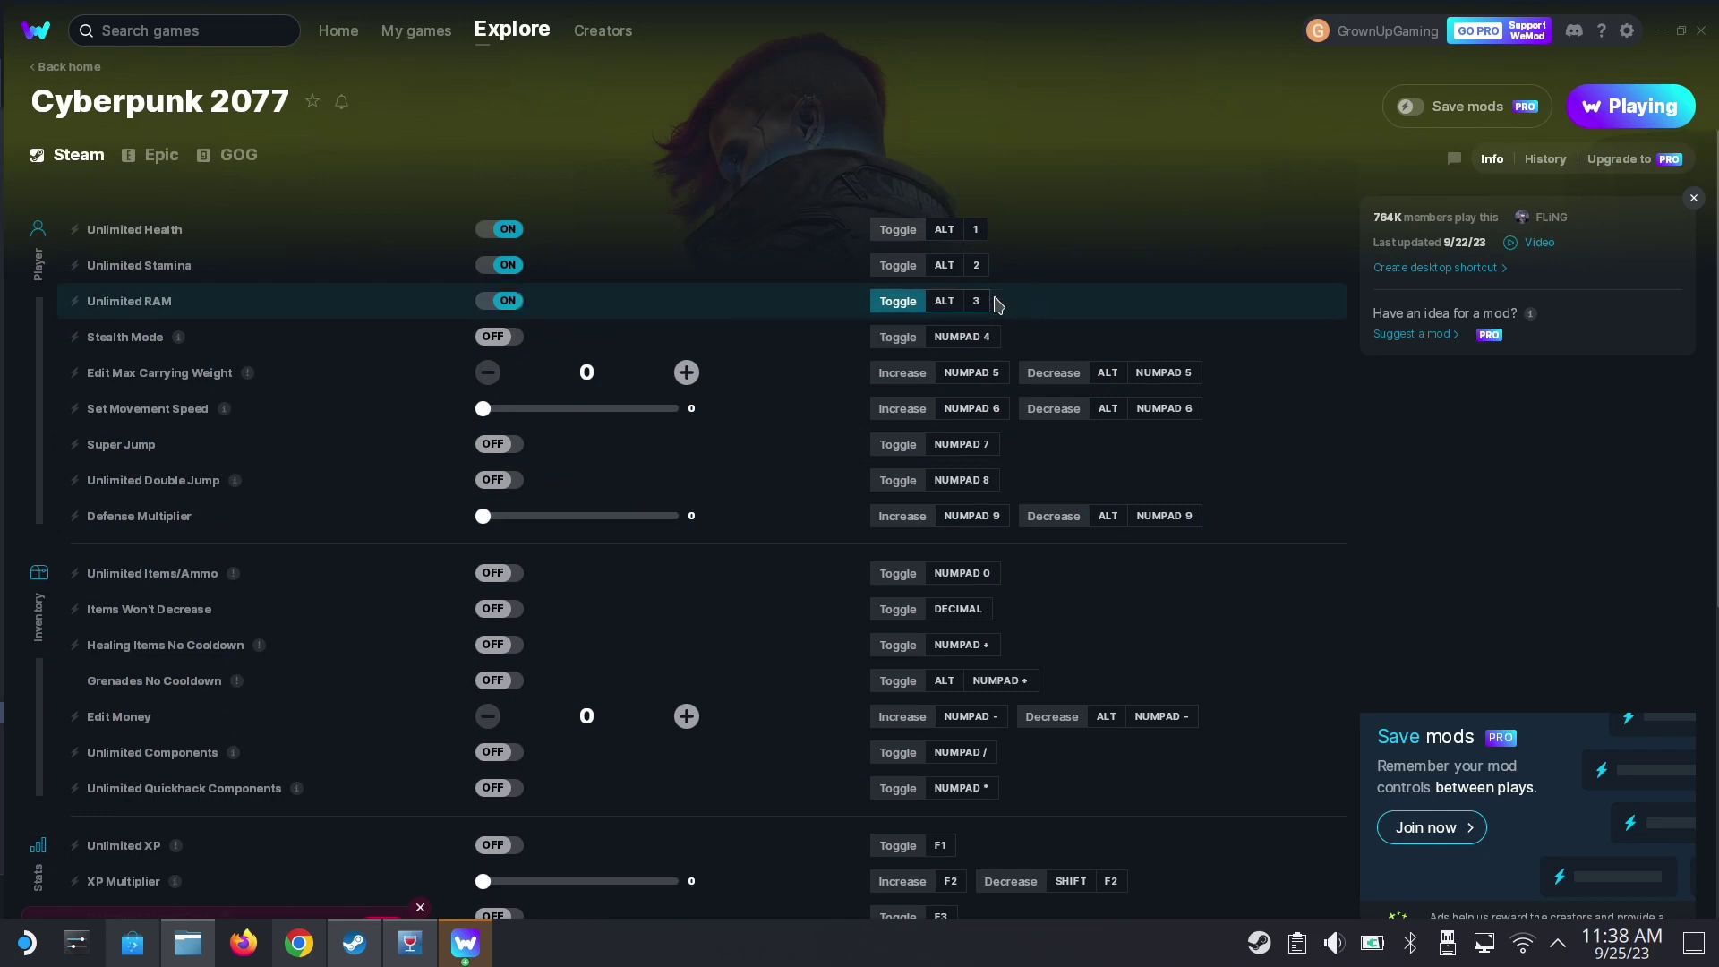
- Try Alt+1 again as the Unlimited Health toggle hotkey, and replace it with Ctrl+1
{"action": "left_click", "coordinate": [943, 238]}
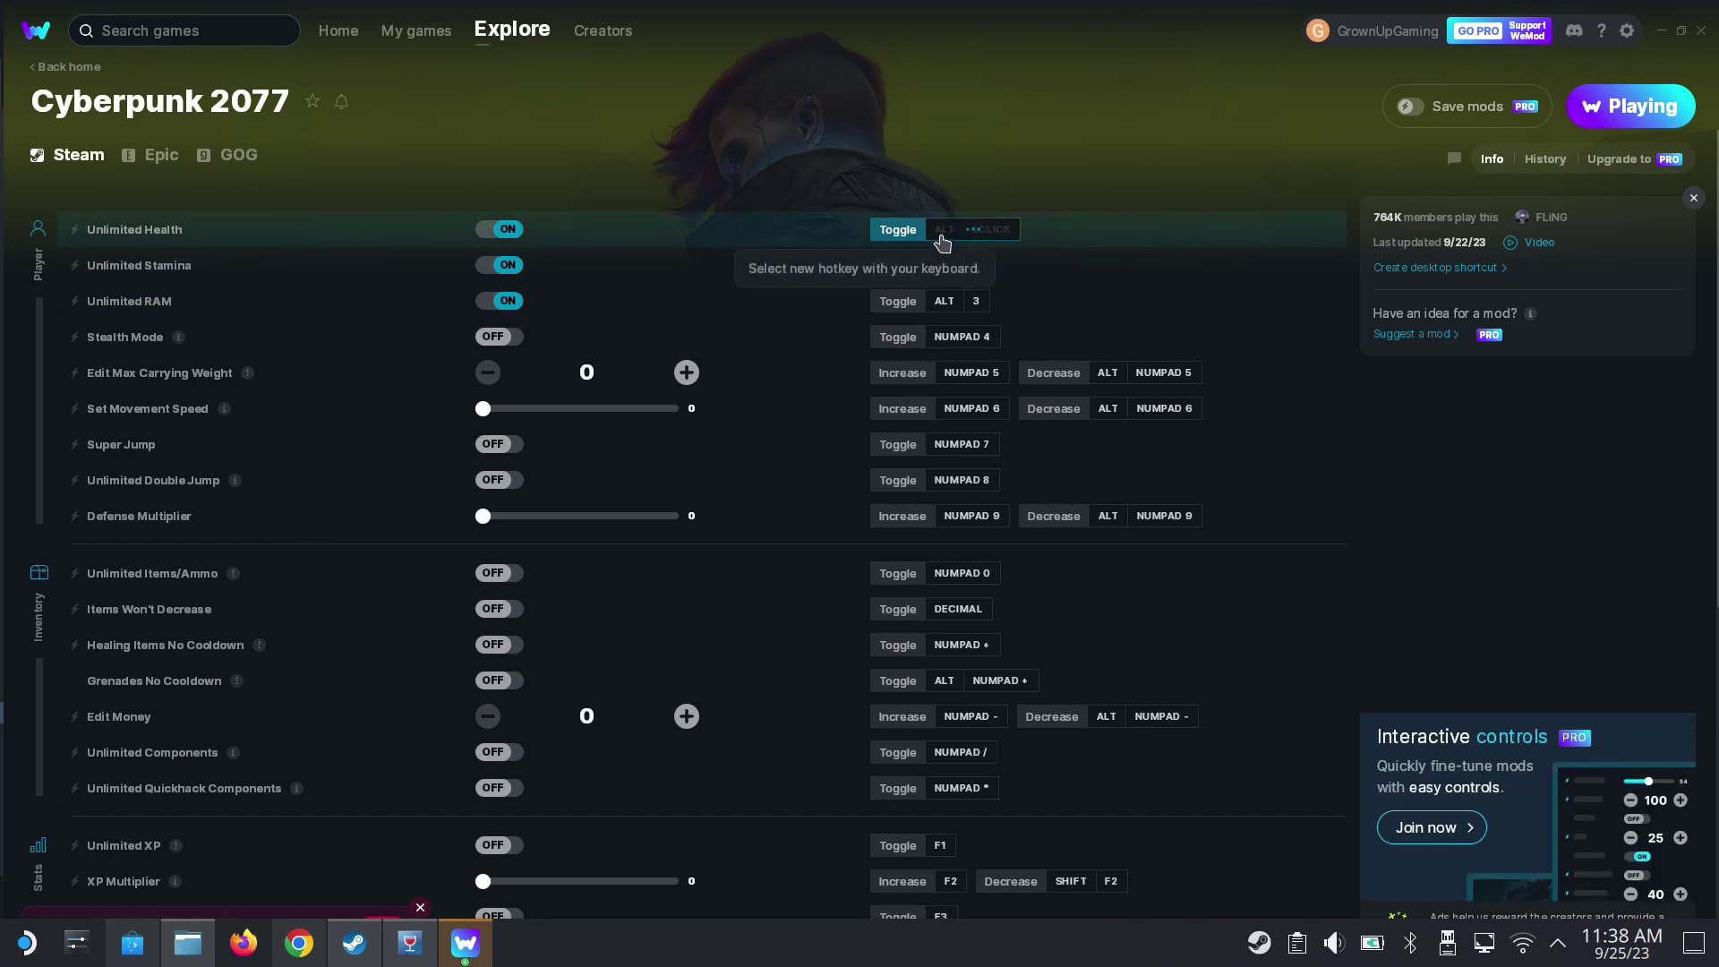
{"action": "key", "text": "alt+1"}
{"action": "left_click", "coordinate": [953, 238]}
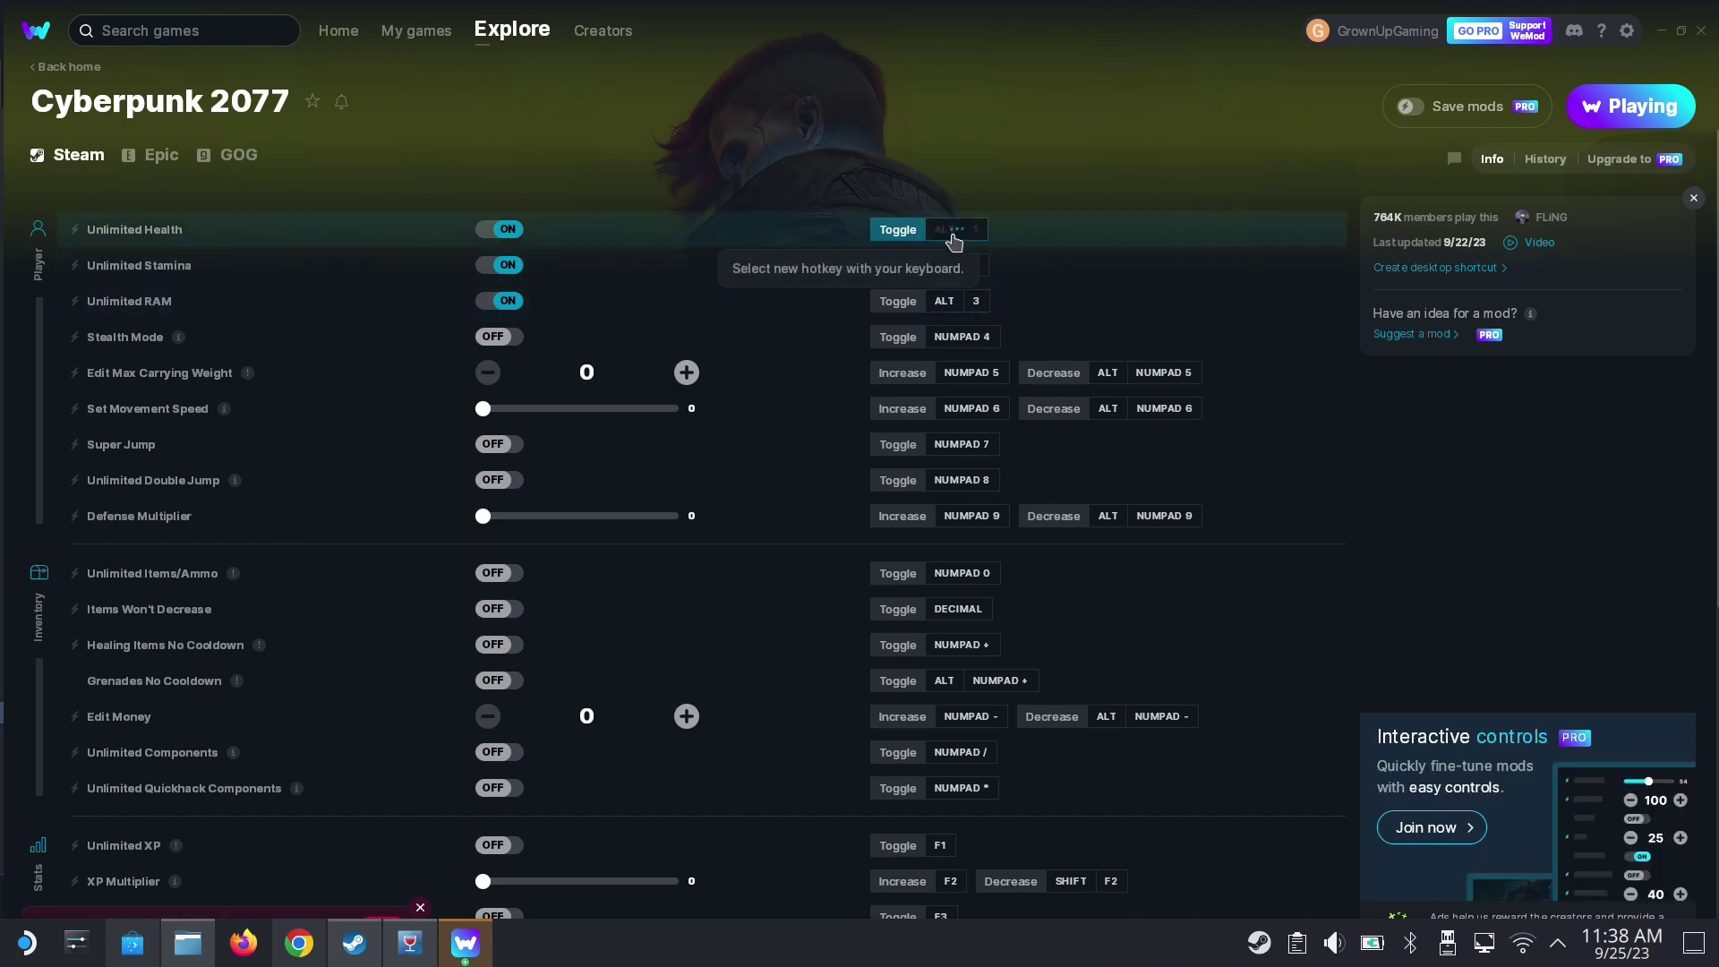
{"action": "key", "text": "ctrl+1"}
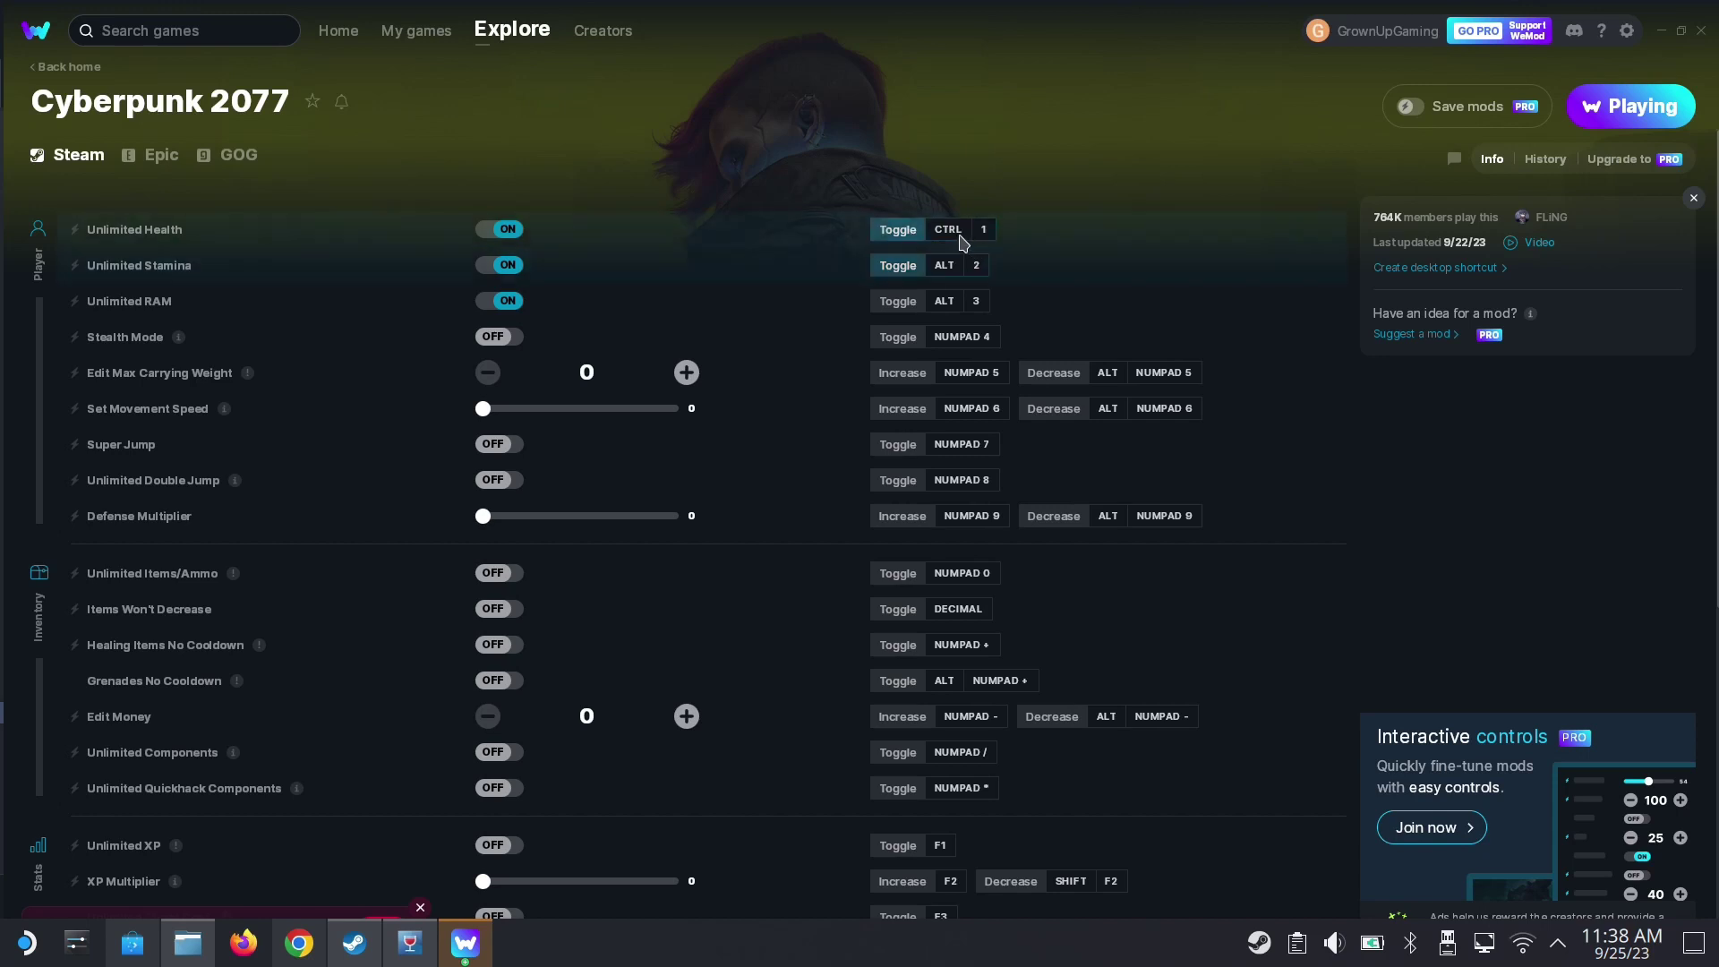
- Set the toggle hotkeys of Unlimited Health, Unlimited Stamina, Unlimited RAM and Stealth Mode to 1, 2, 3 and 4
{"action": "left_click", "coordinate": [958, 240]}
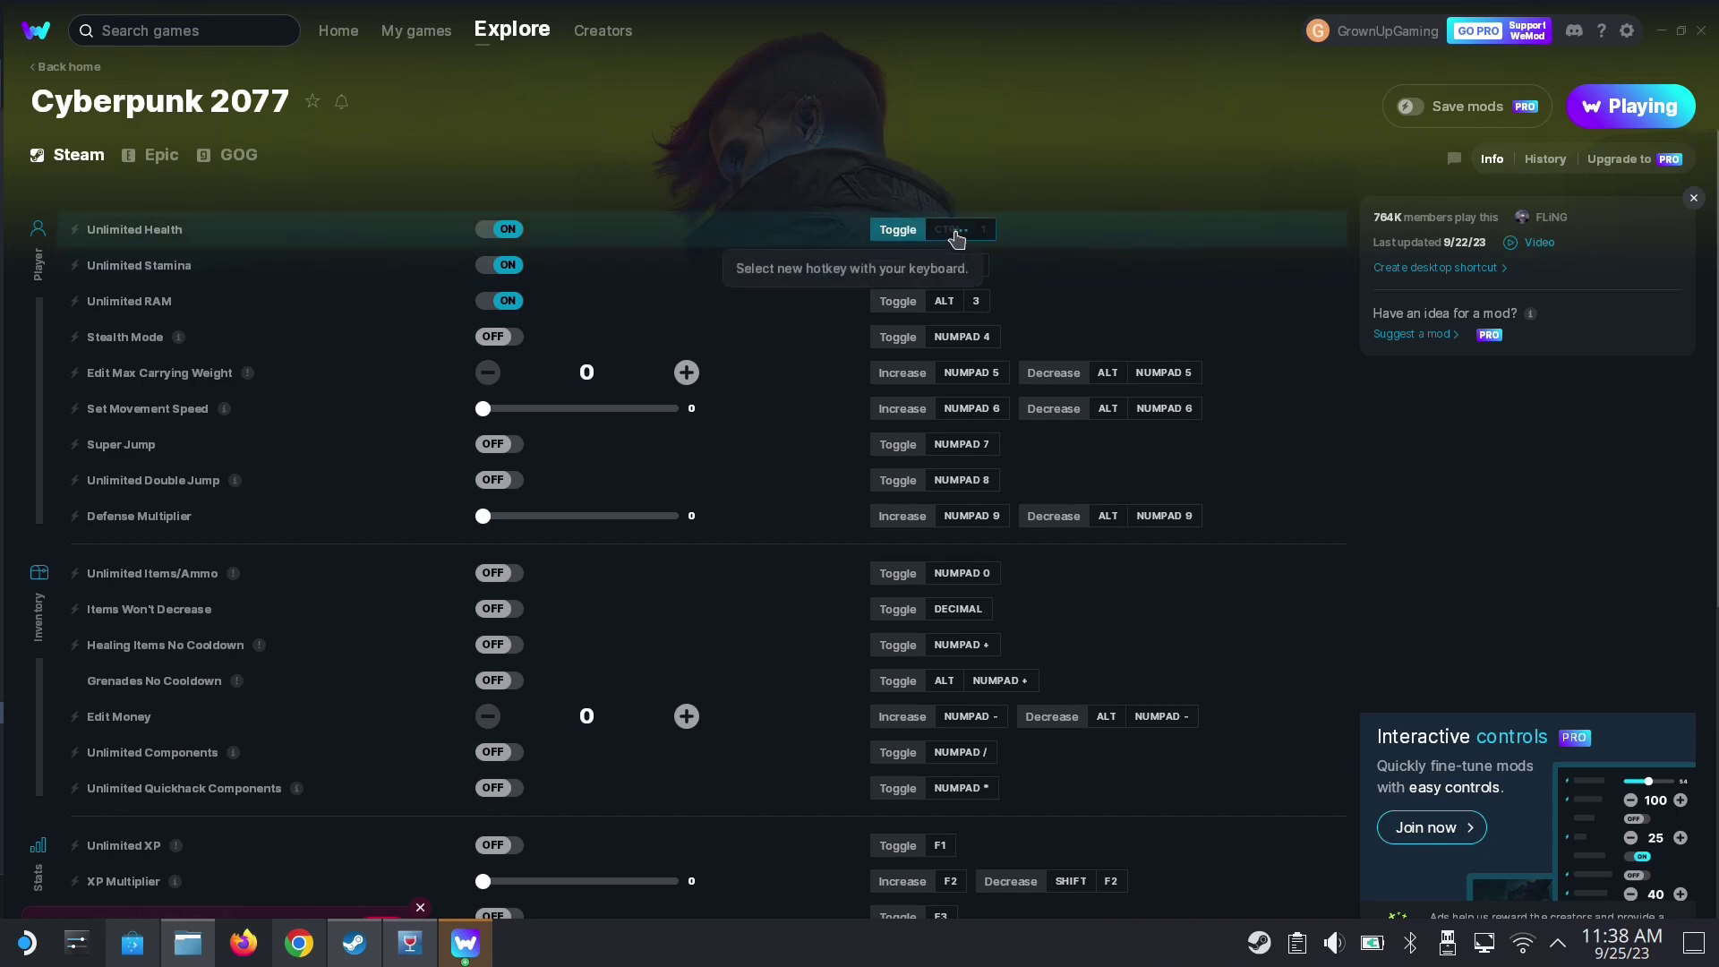
{"action": "key", "text": "1"}
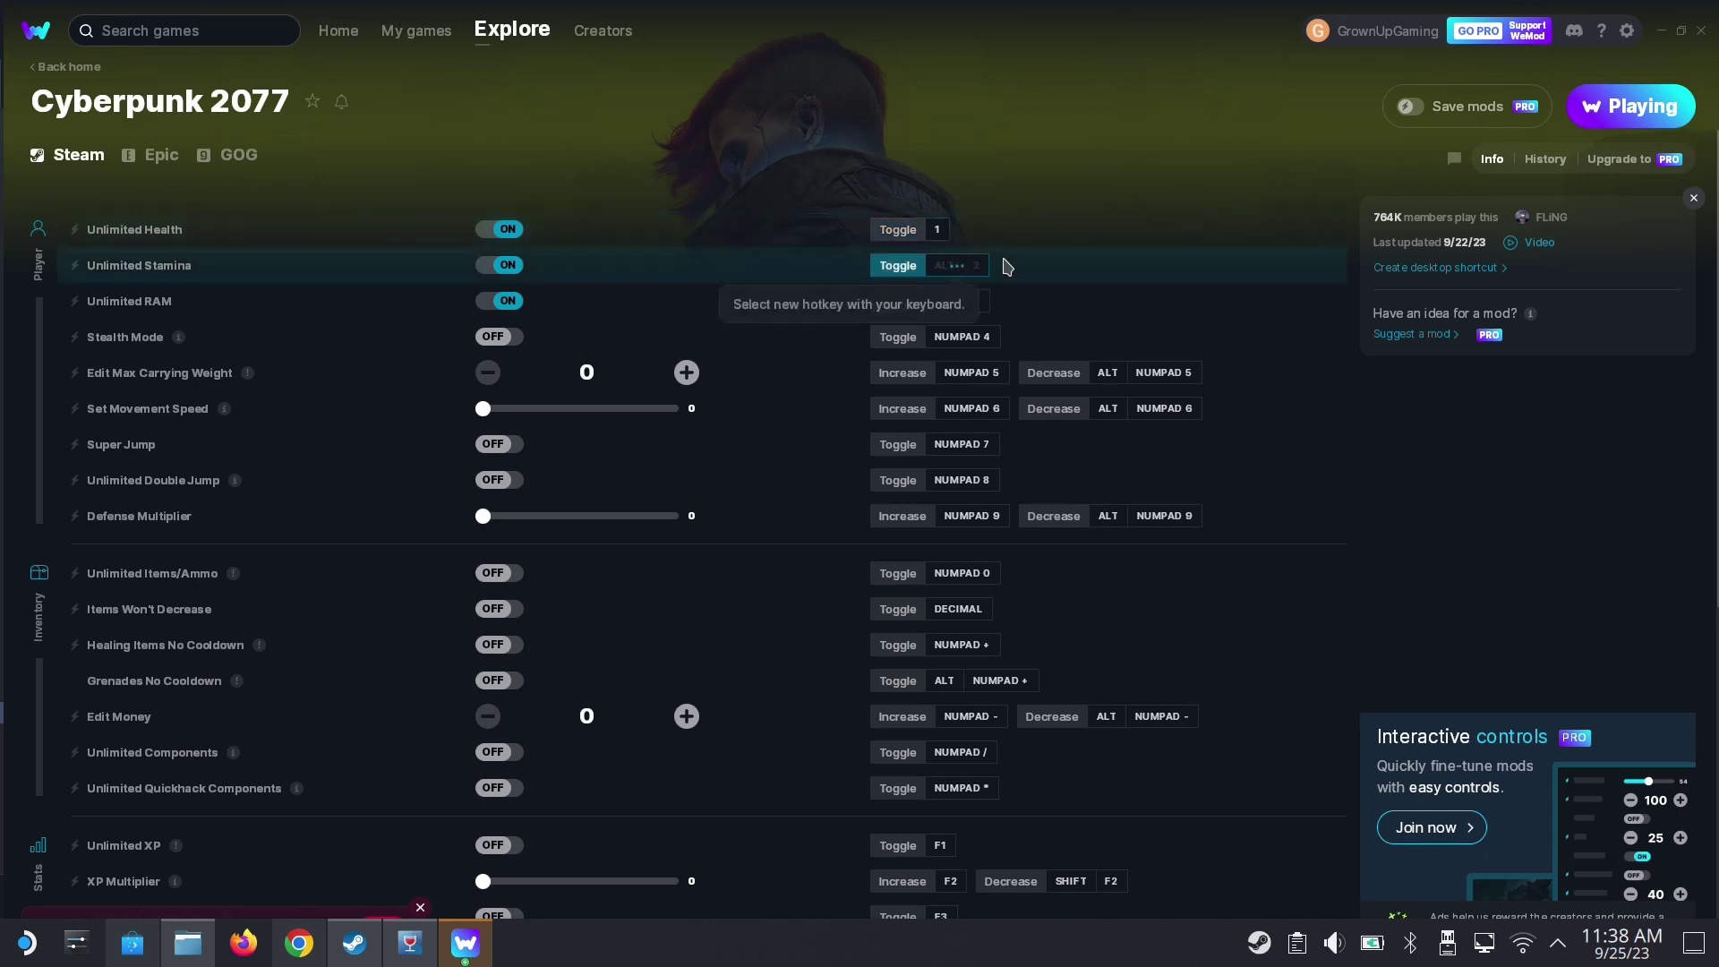
{"action": "key", "text": "2"}
{"action": "left_click", "coordinate": [983, 306]}
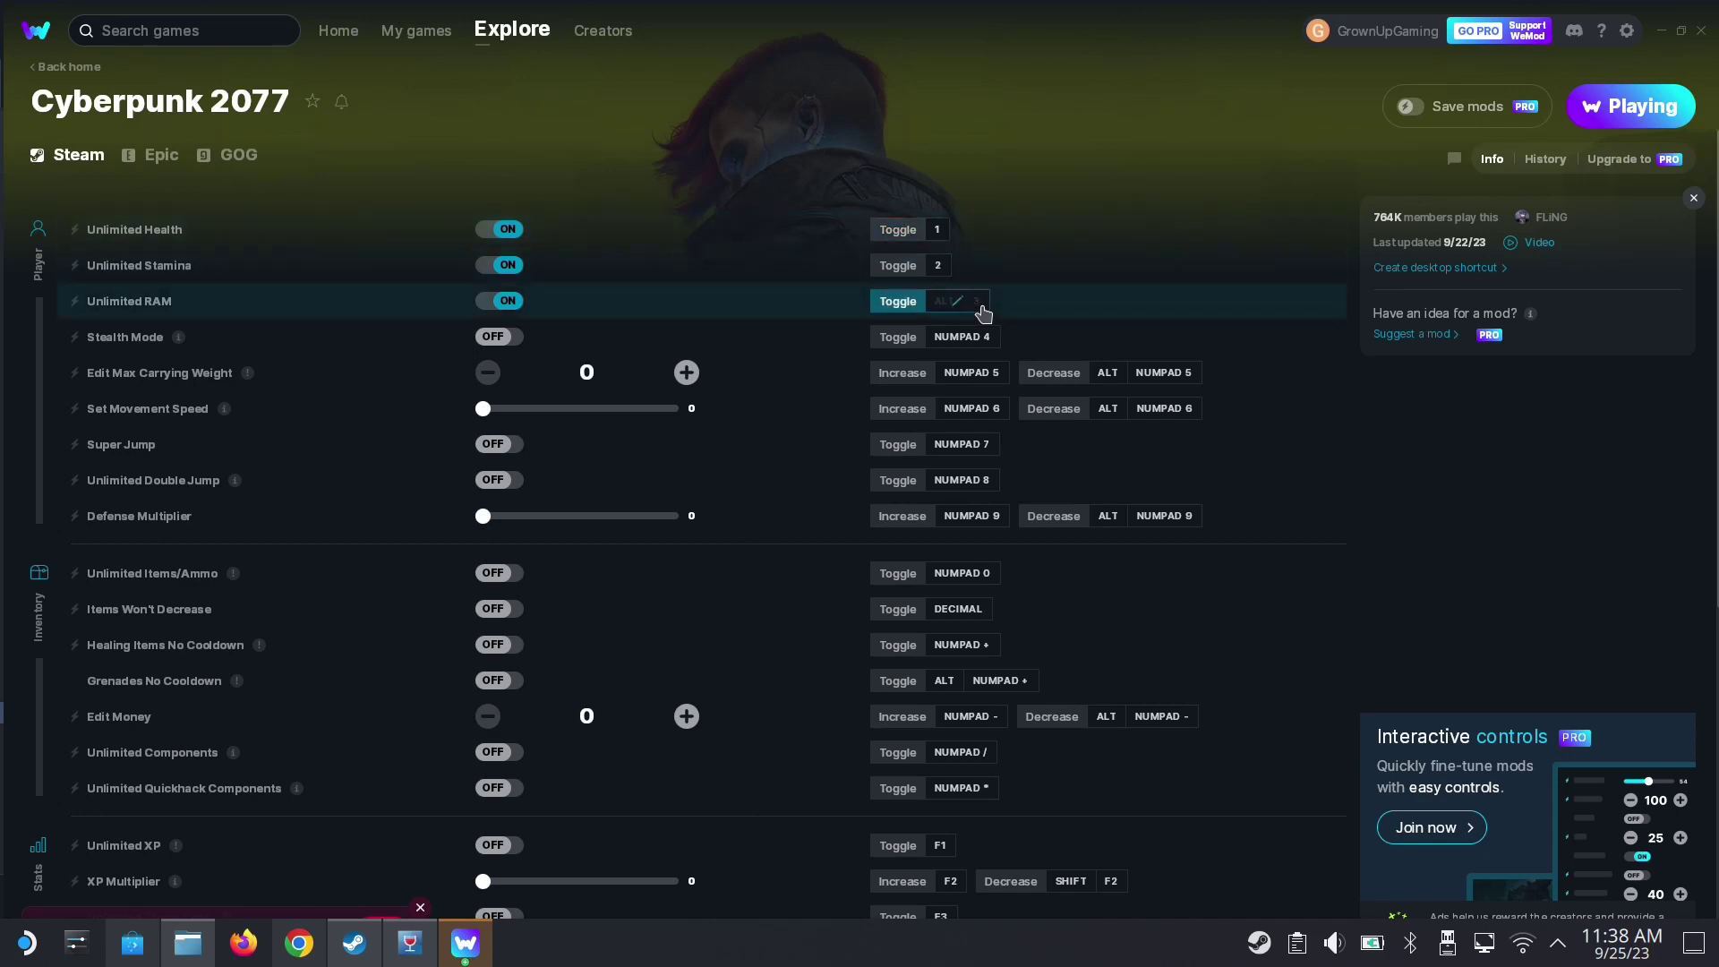
{"action": "key", "text": "3"}
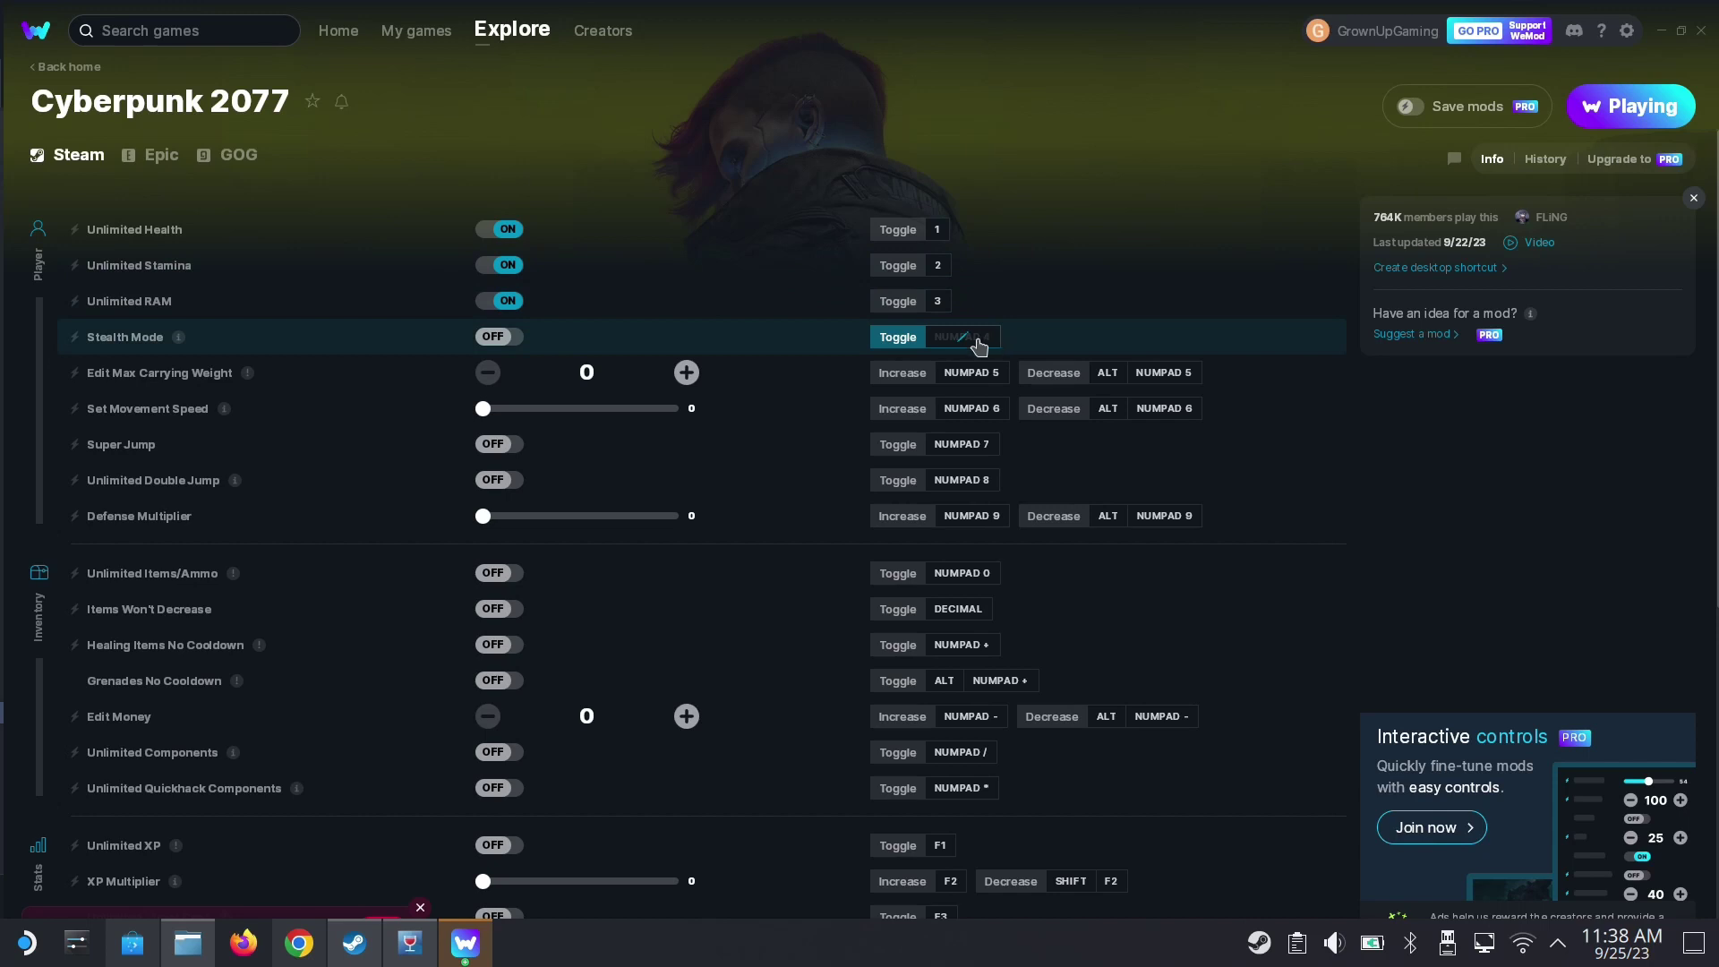
{"action": "key", "text": "4"}
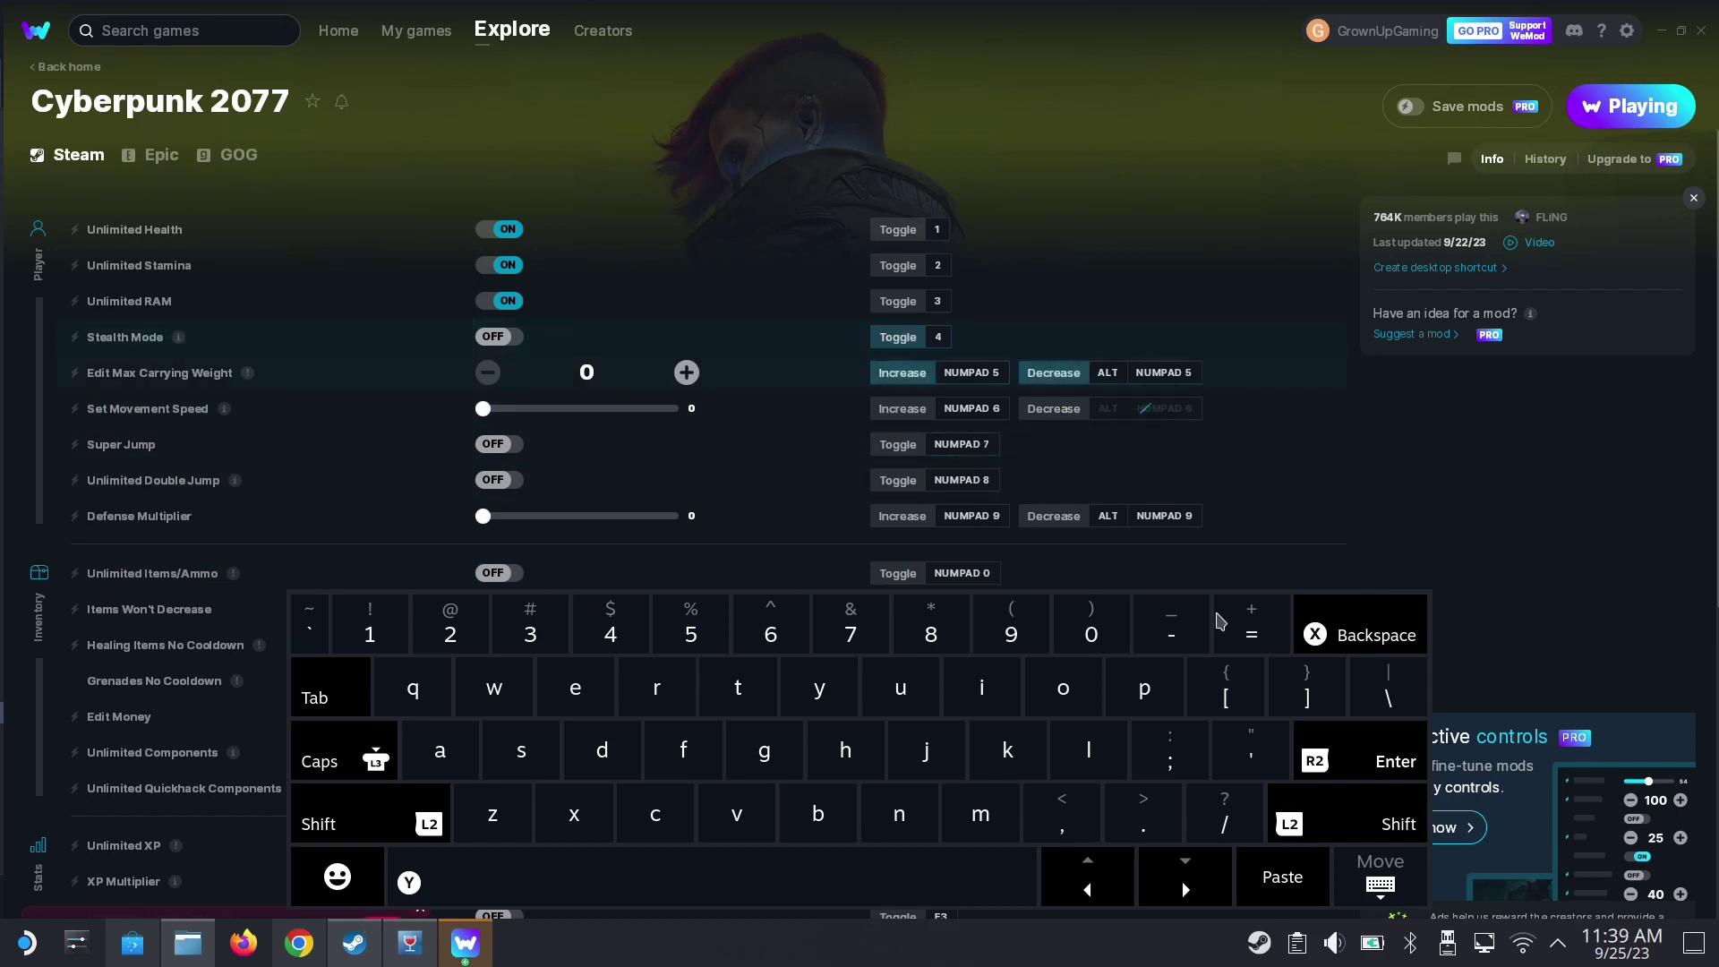
{"action": "left_click", "coordinate": [1379, 873]}
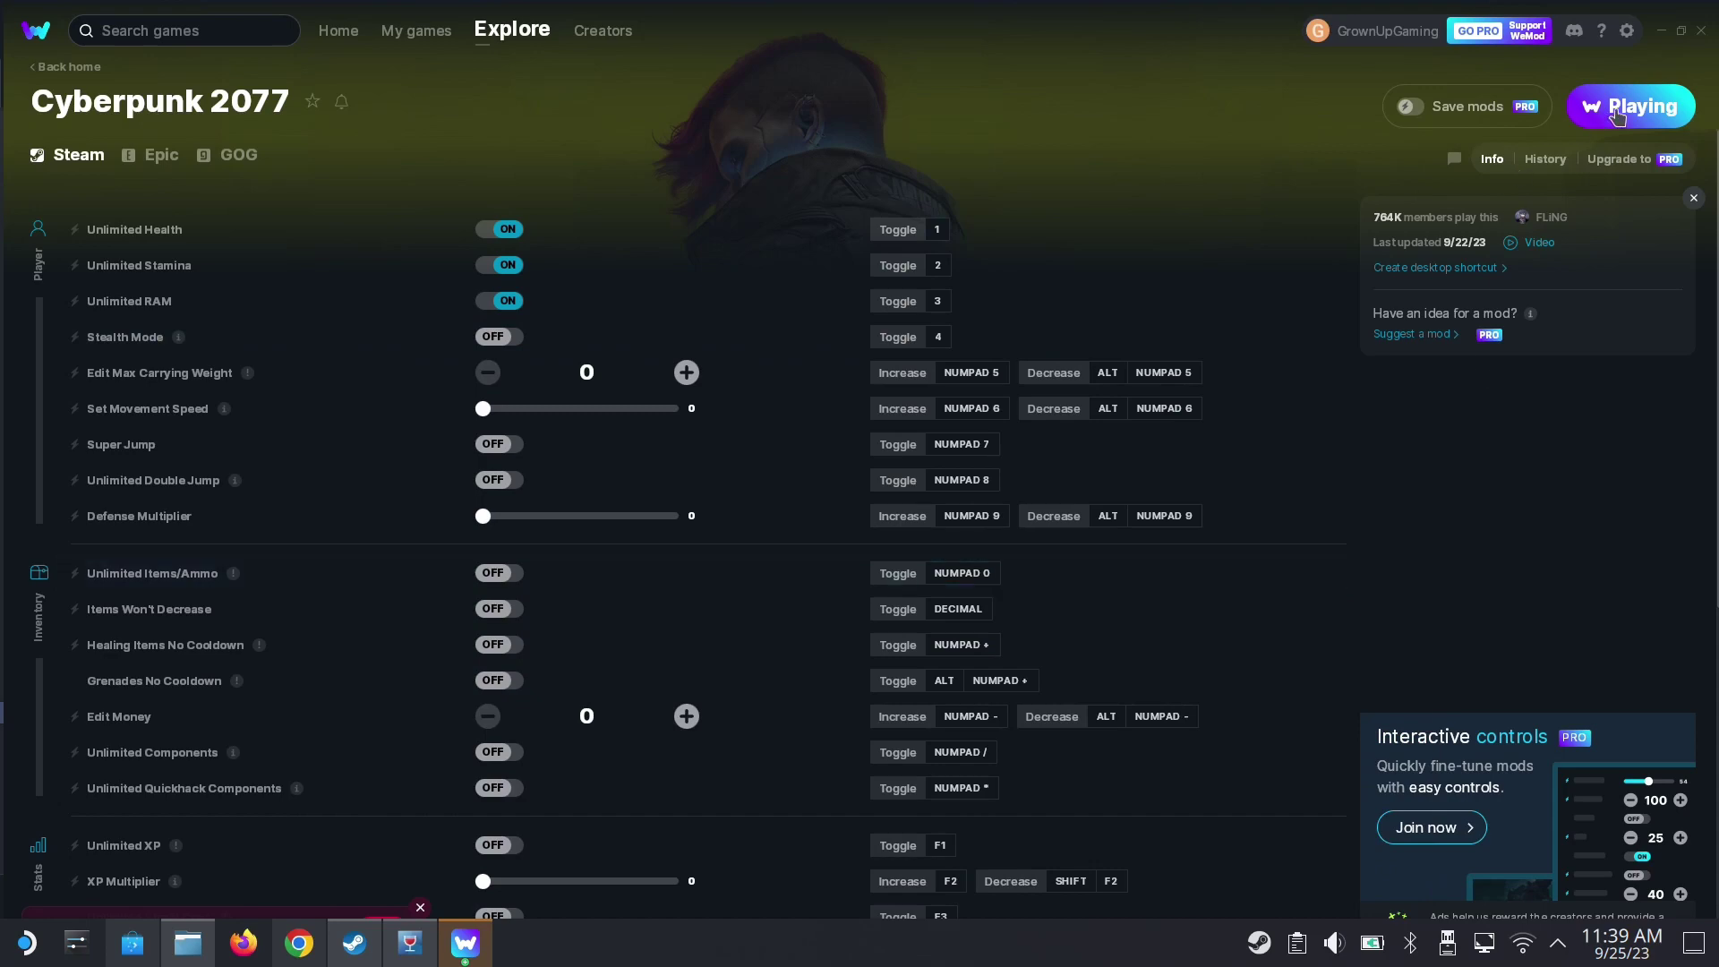
- Minimize WeMod and read through the Cyber Engine Tweaks mod description on Nexus Mods in Chrome
{"action": "left_click", "coordinate": [1664, 32]}
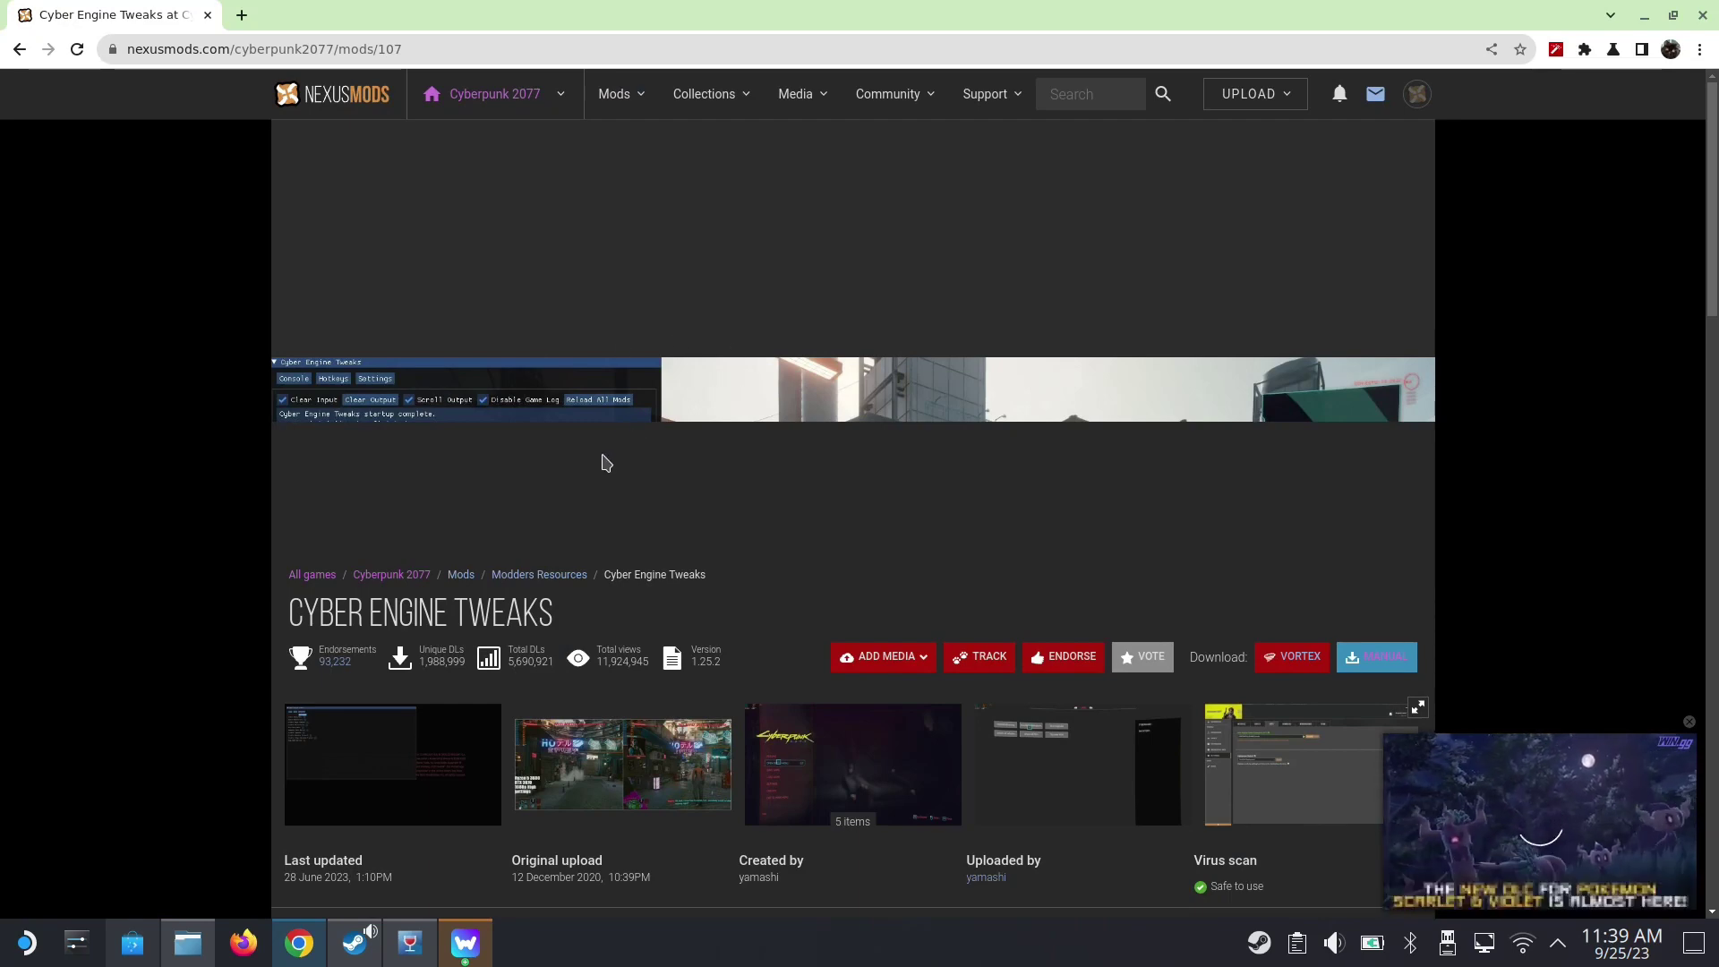
{"action": "scroll", "coordinate": [541, 508], "scroll_direction": "down", "scroll_amount": 3}
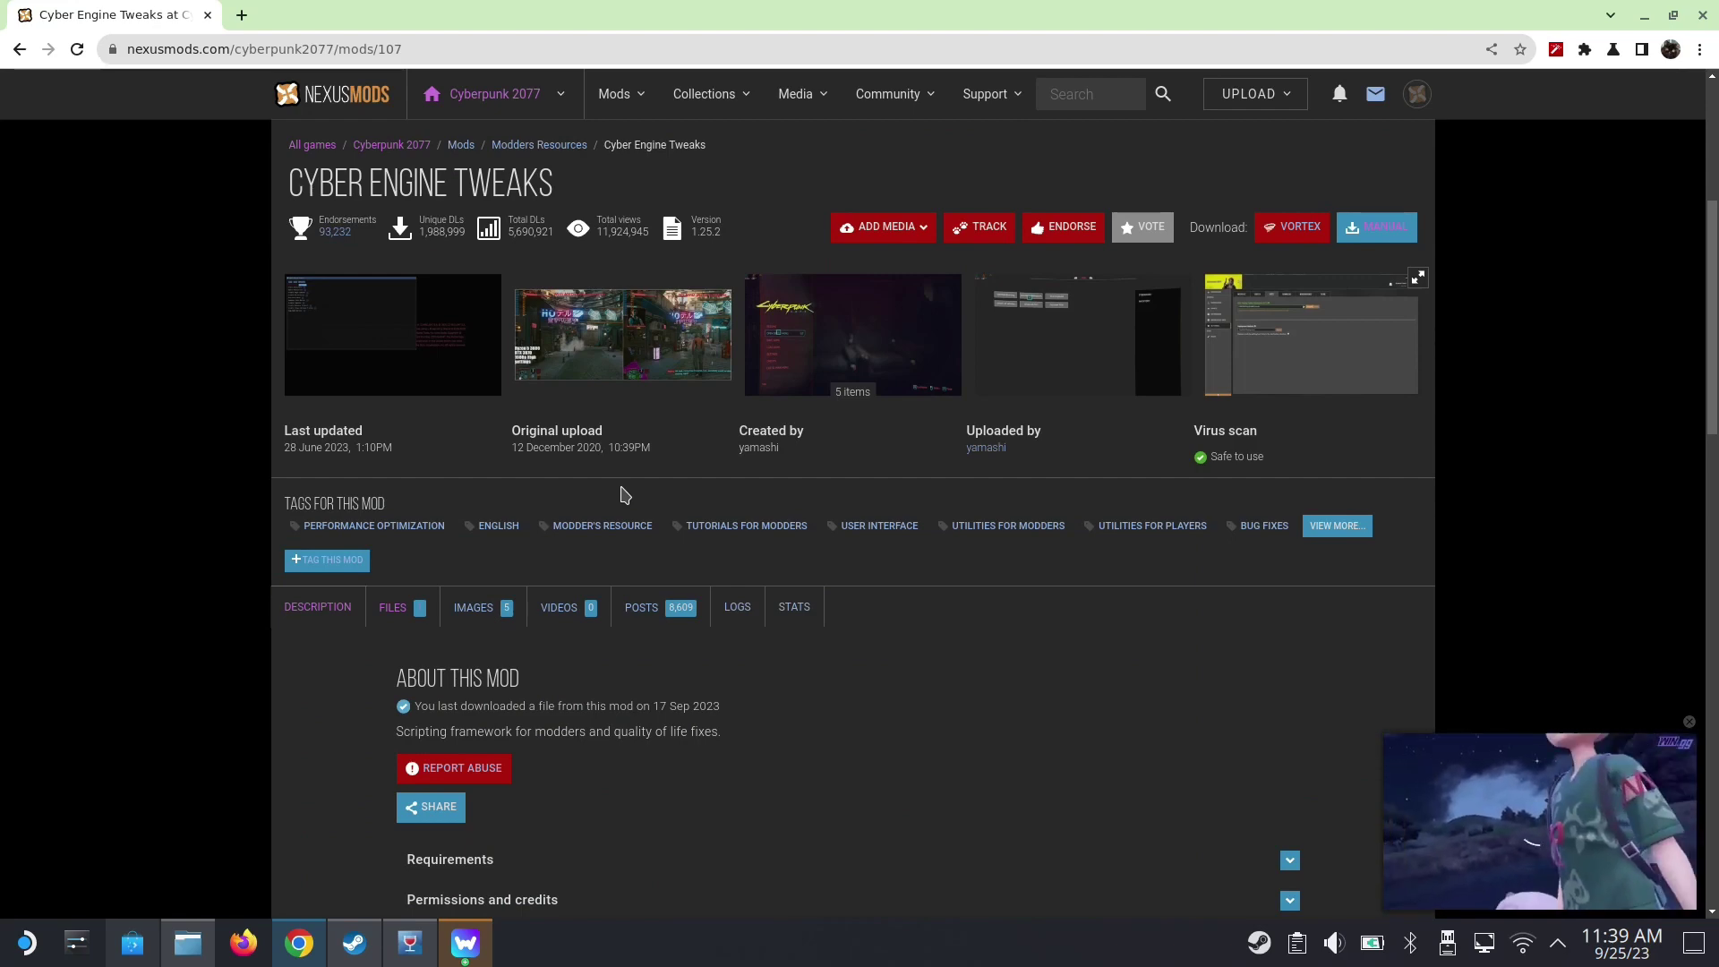
{"action": "scroll", "coordinate": [624, 496], "scroll_direction": "down", "scroll_amount": 6}
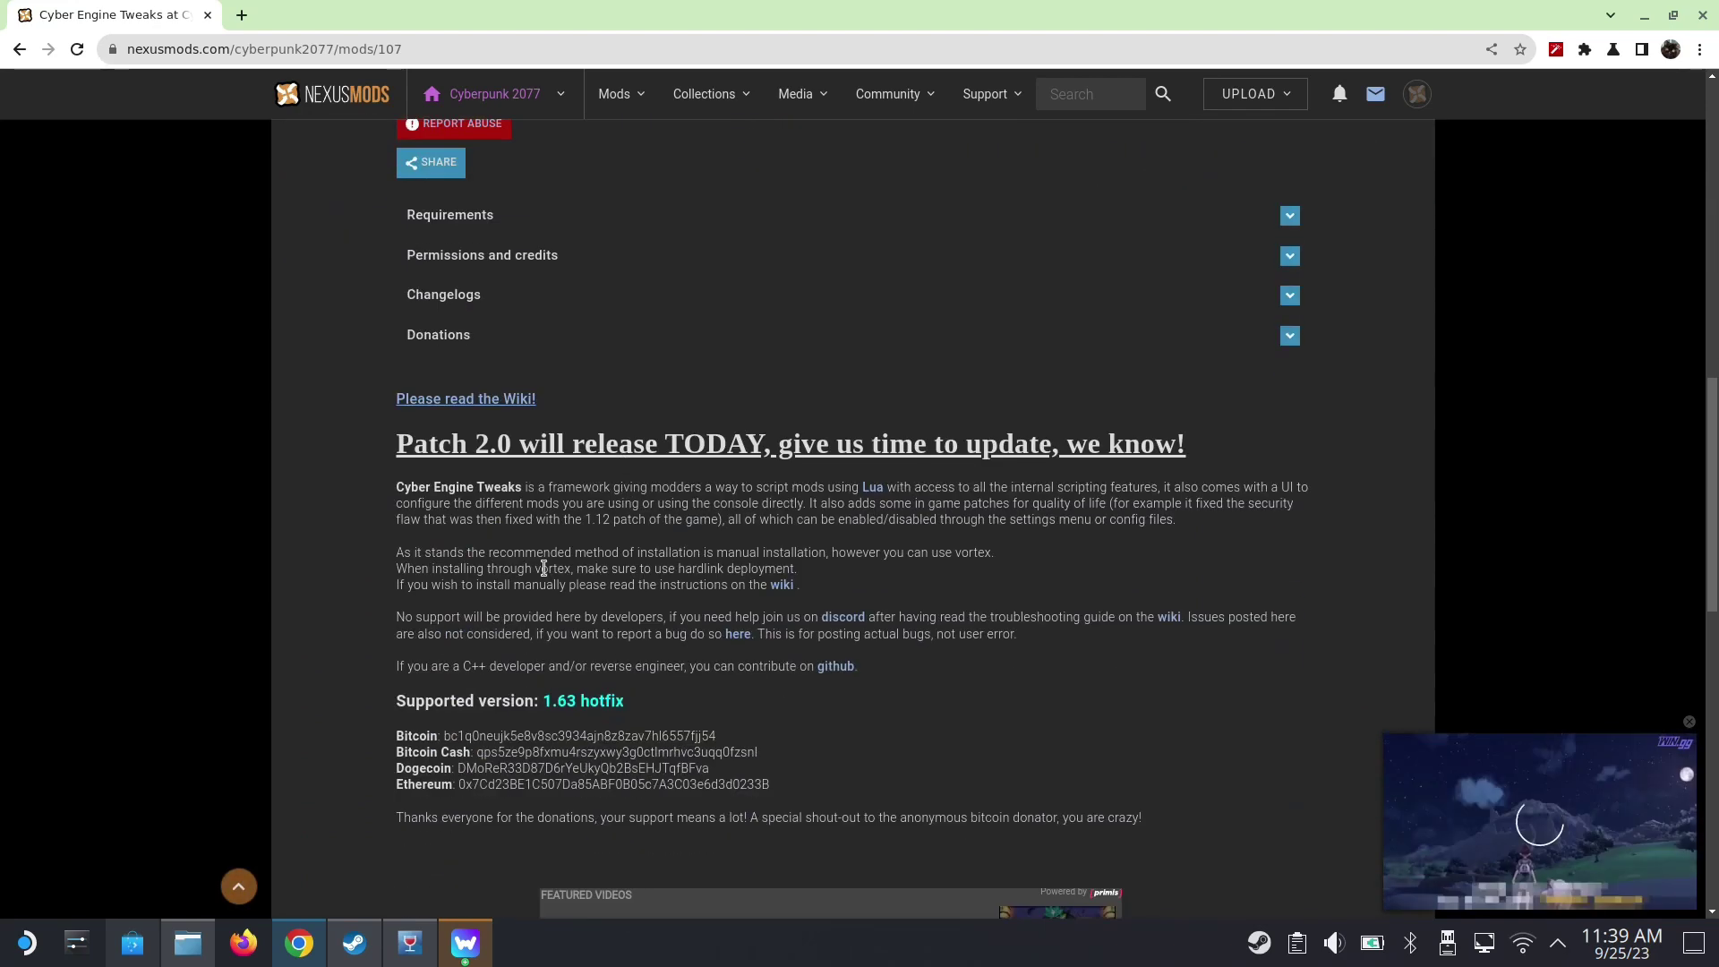